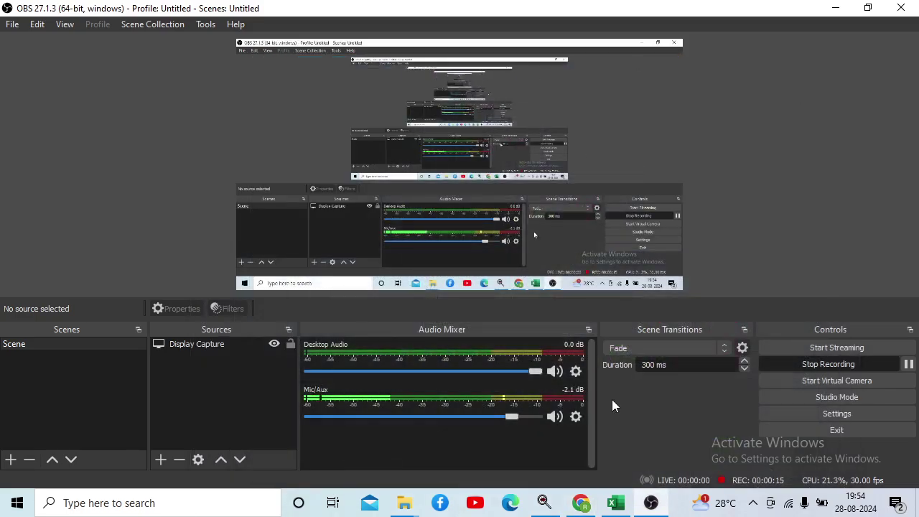
Close the Theory workbook and open the Q2 Illu 2 workbook from the Chapter 2 Foreign Currency Conversion folder, showing its Q2 illu 2 sheet.
click(612, 504)
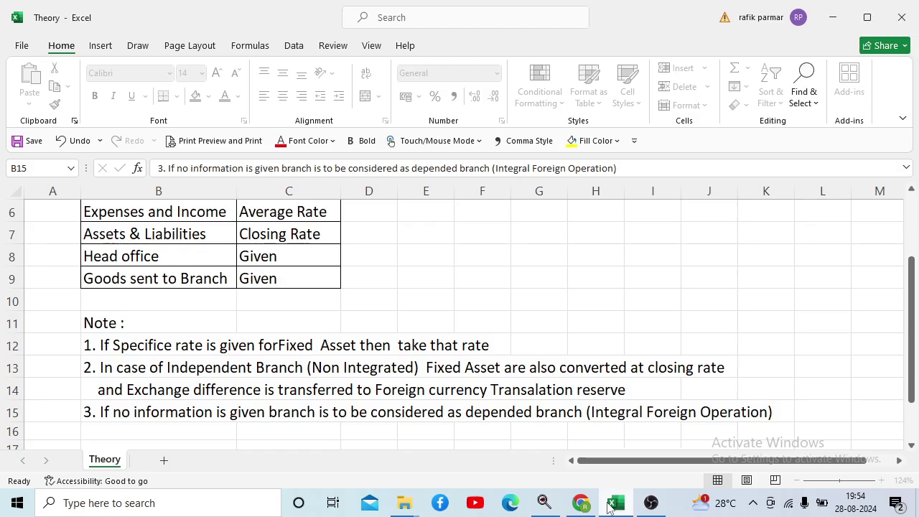
click(902, 16)
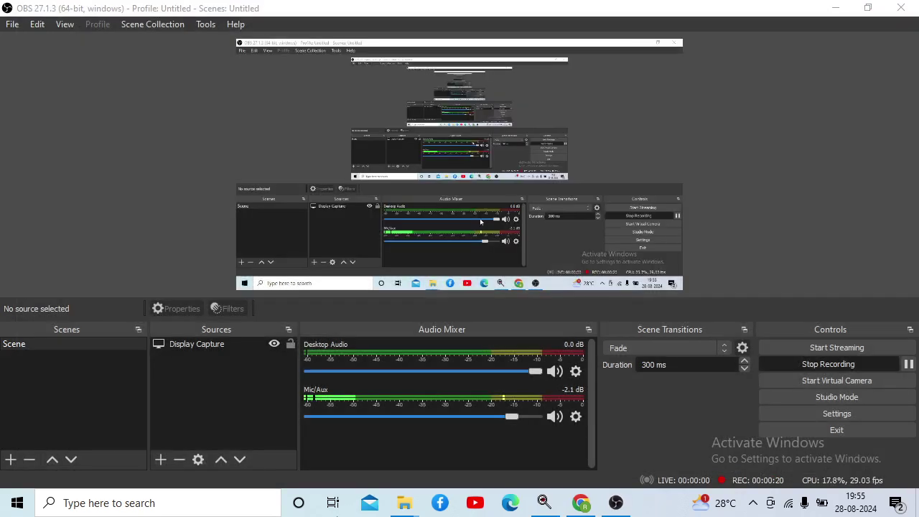
mouse_move(405, 507)
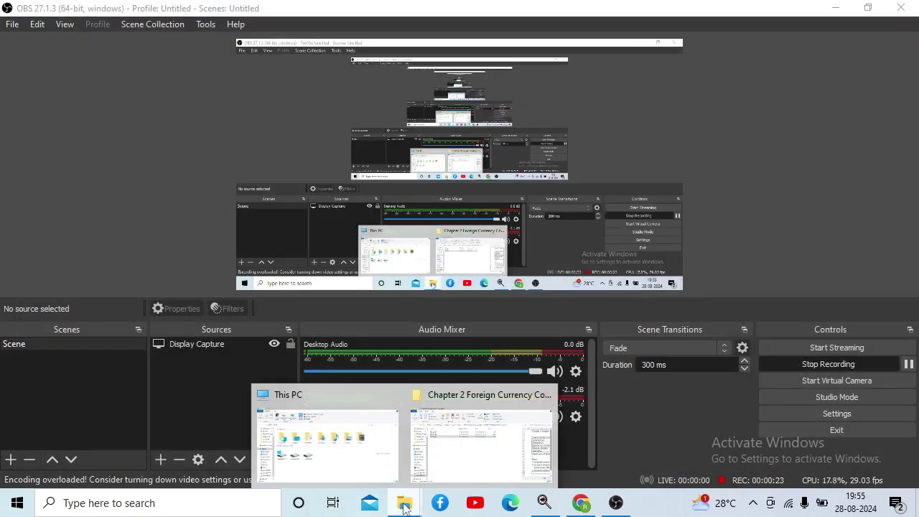
click(445, 442)
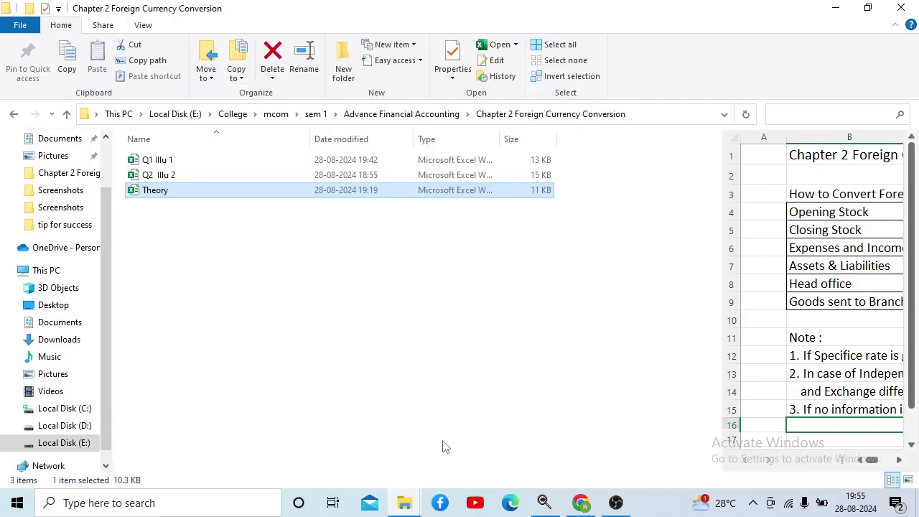
click(153, 176)
click(153, 174)
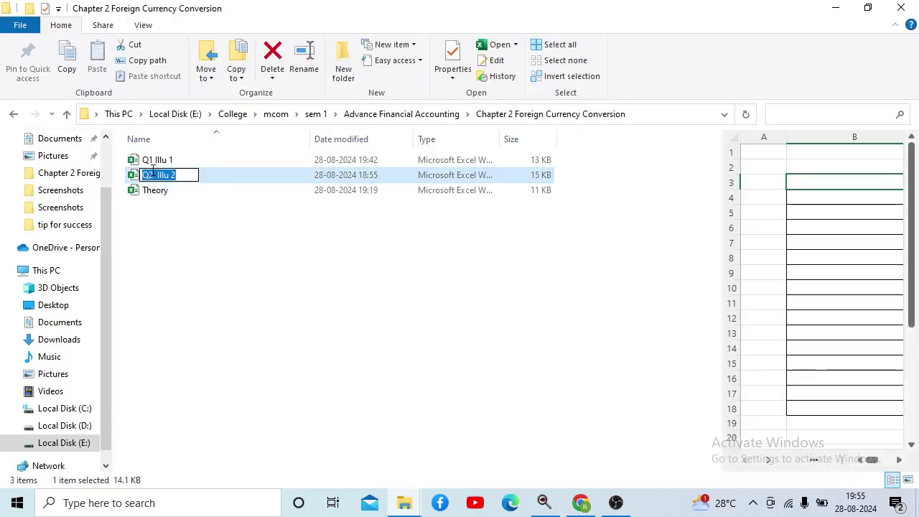
click(137, 177)
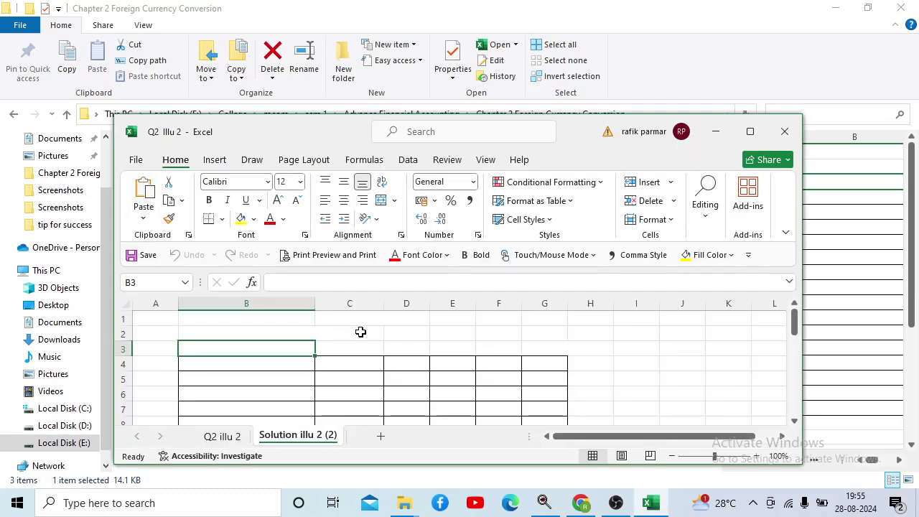
click(223, 436)
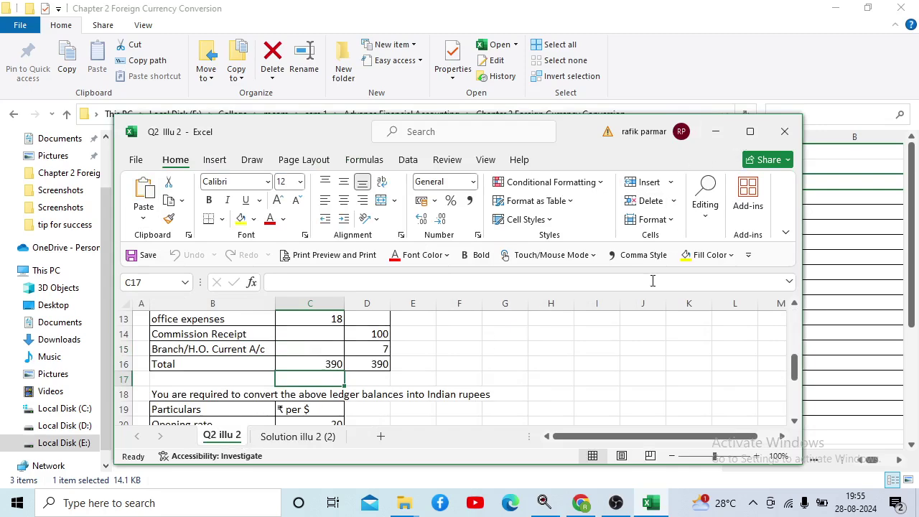
Switch to the Google Meet call, share the Q2 Illu 2 Excel window, and maximize that window.
click(579, 504)
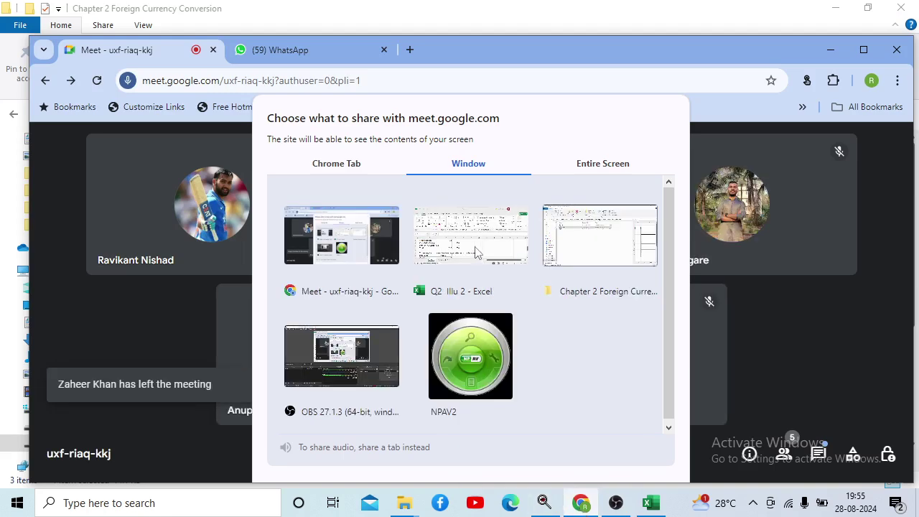
click(475, 252)
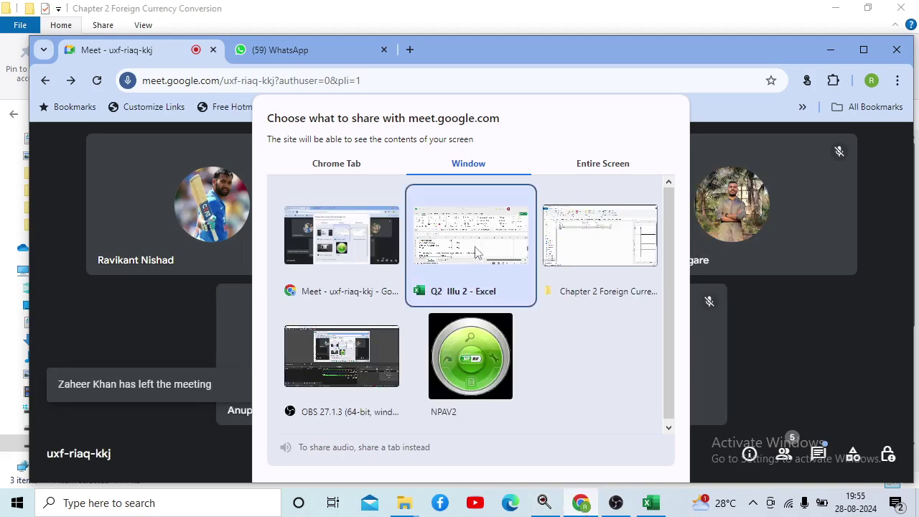
double_click(475, 251)
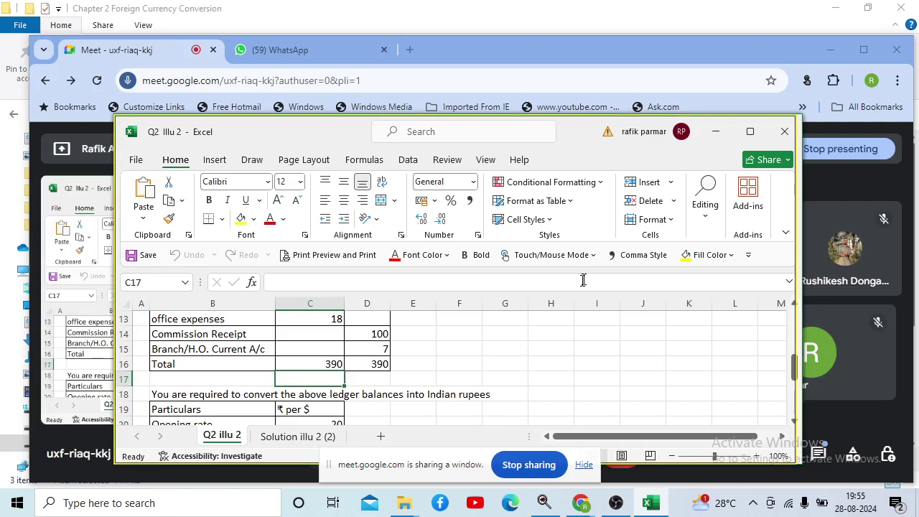
click(749, 133)
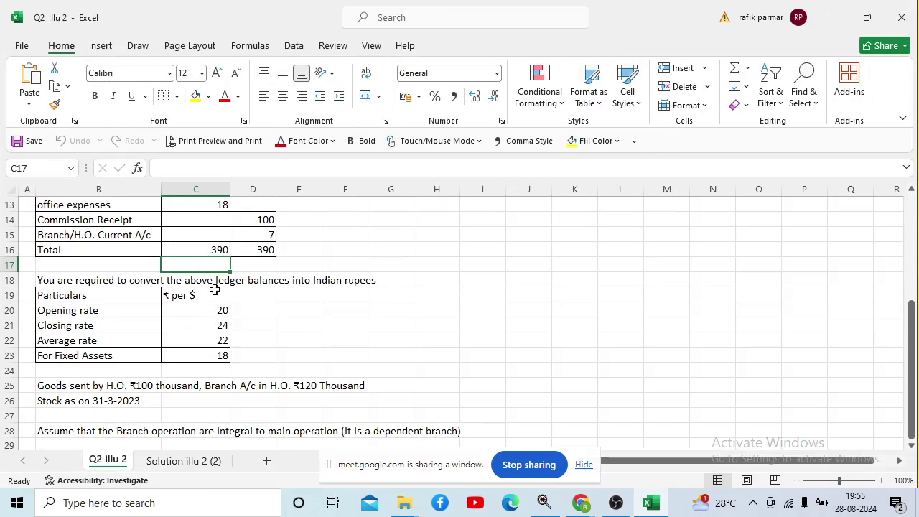
Return to the start of the Q2 illu 2 sheet and enlarge the view to 178% zoom.
key(Up)
key(Up)
key(Up)
key(Up)
key(Up)
key(Up)
key(Up)
key(Up)
key(Up)
key(Up)
key(Up)
key(Up)
key(Up)
key(Up)
key(Up)
key(Up)
key(Left)
key(Left)
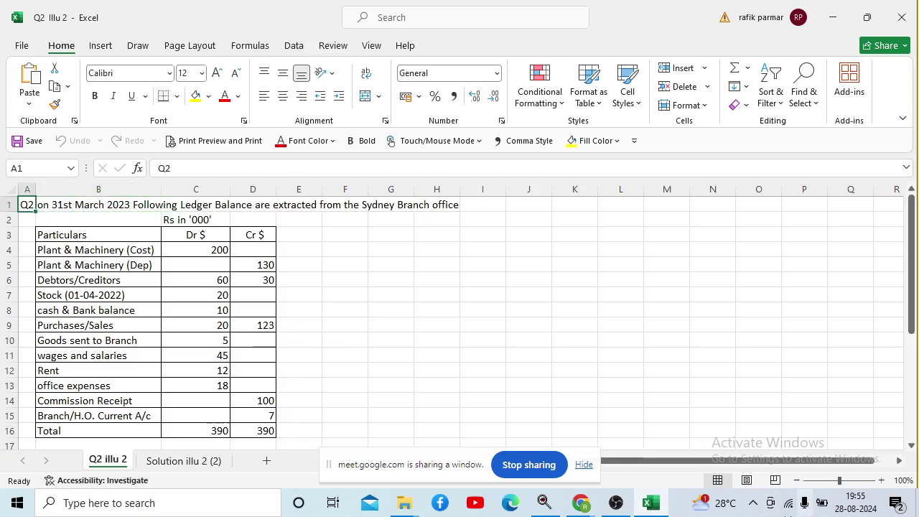
click(849, 480)
click(445, 422)
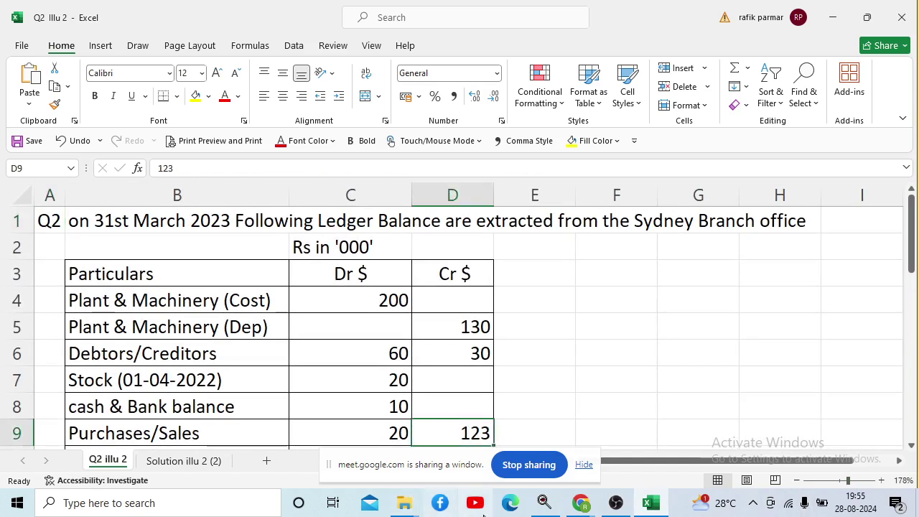
Switch back to the Google Meet call, stop sharing the window, and turn on the microphone and camera.
click(582, 505)
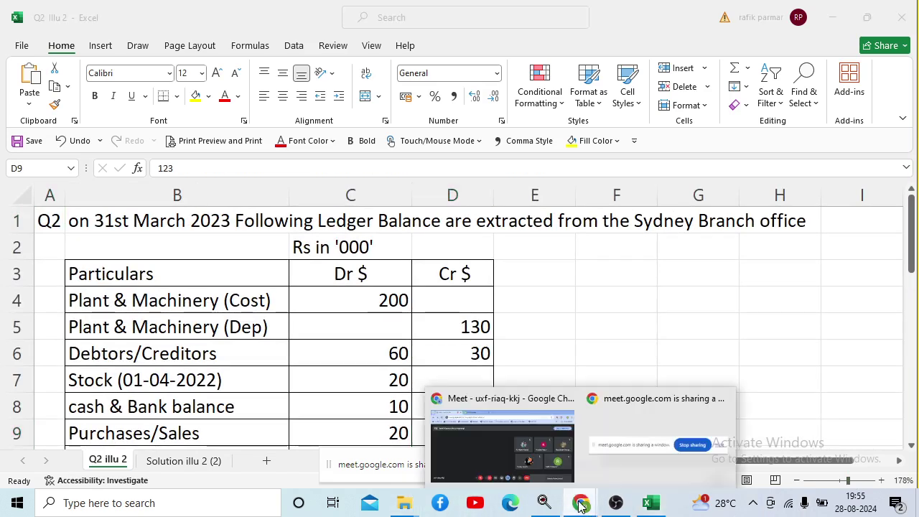
click(476, 467)
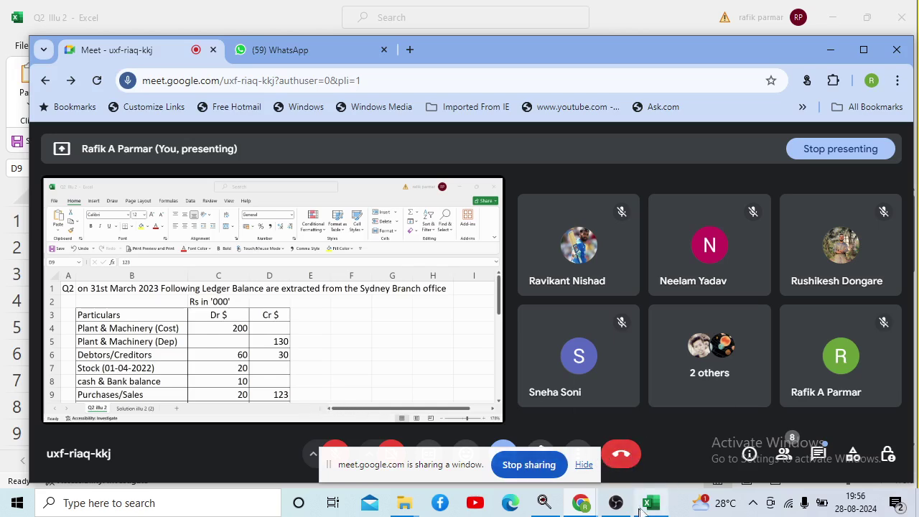
mouse_move(647, 509)
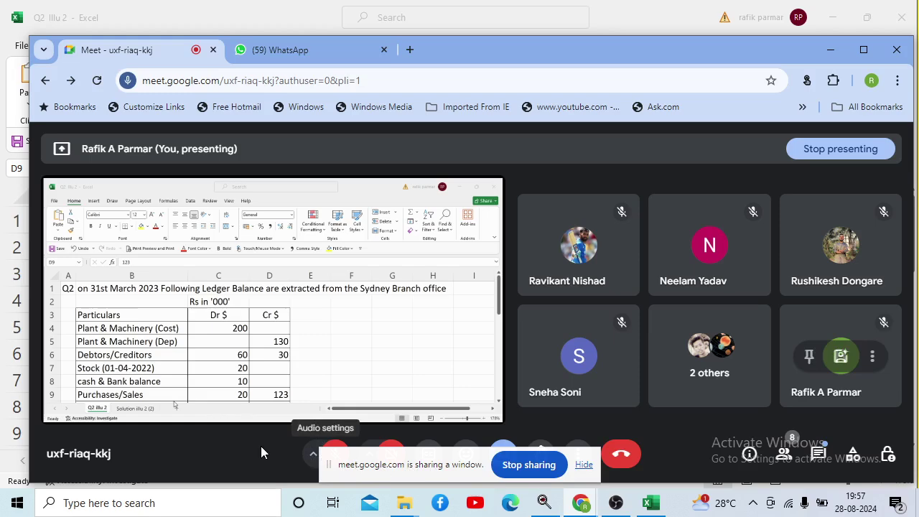
click(530, 465)
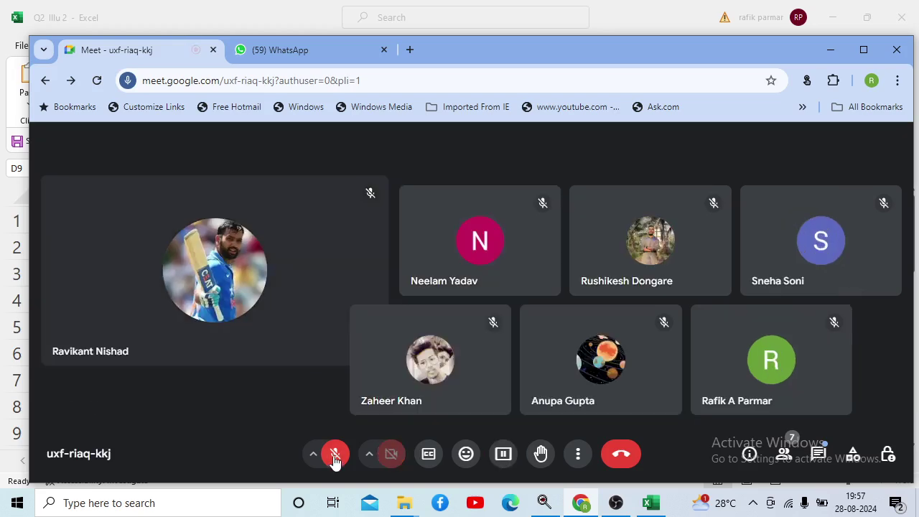
click(335, 458)
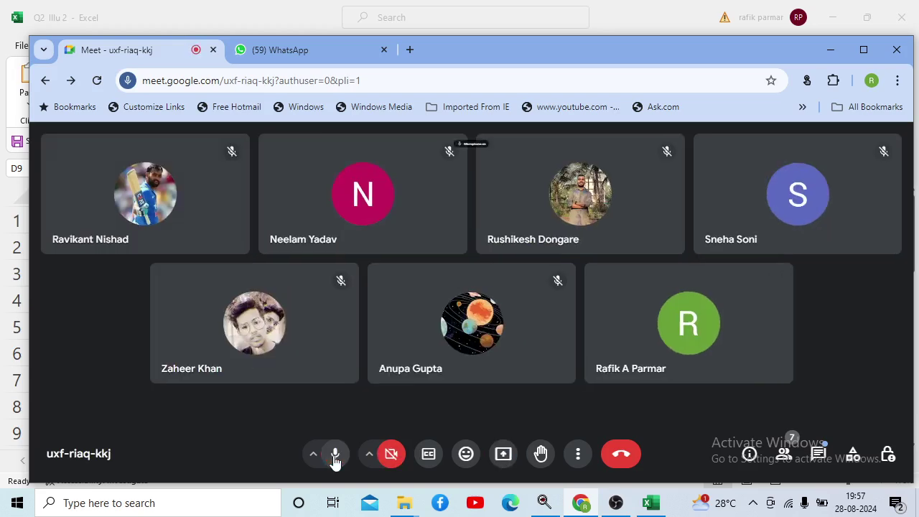
click(392, 458)
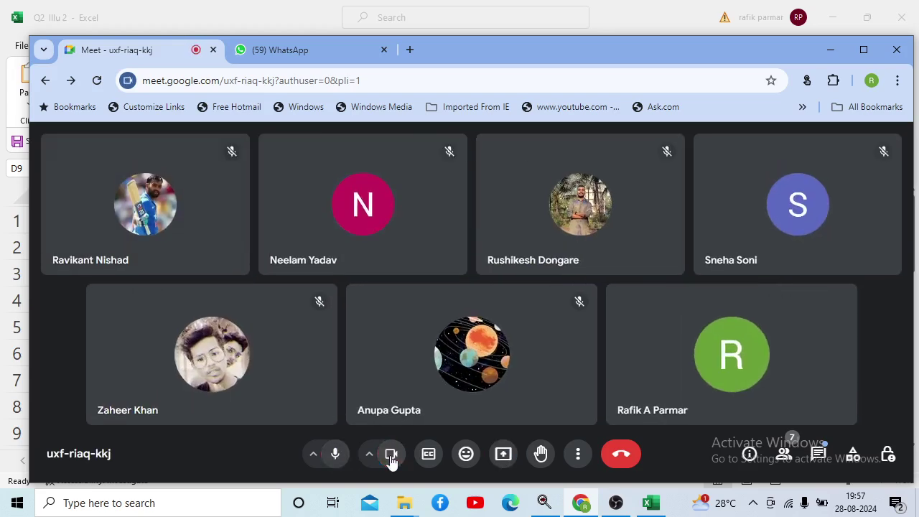
Present the Q2 Illu 2 Excel window in the Google Meet call again.
click(503, 454)
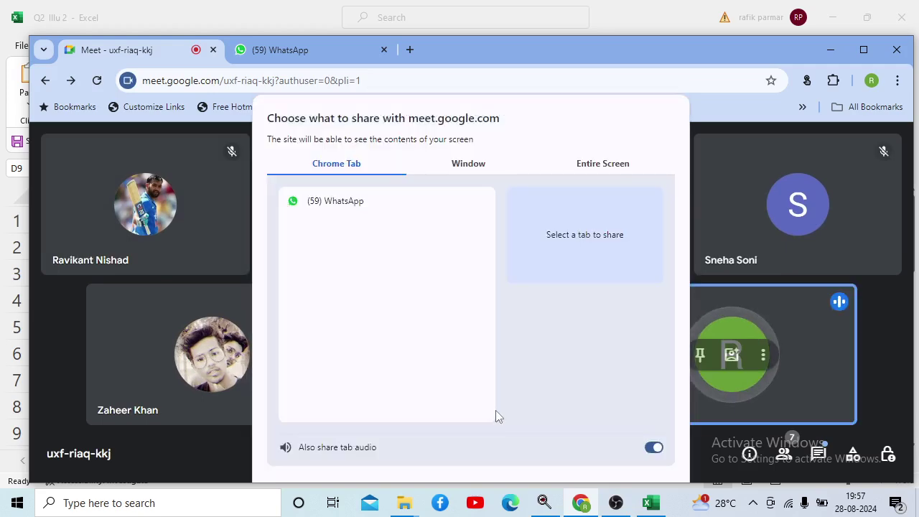
click(468, 163)
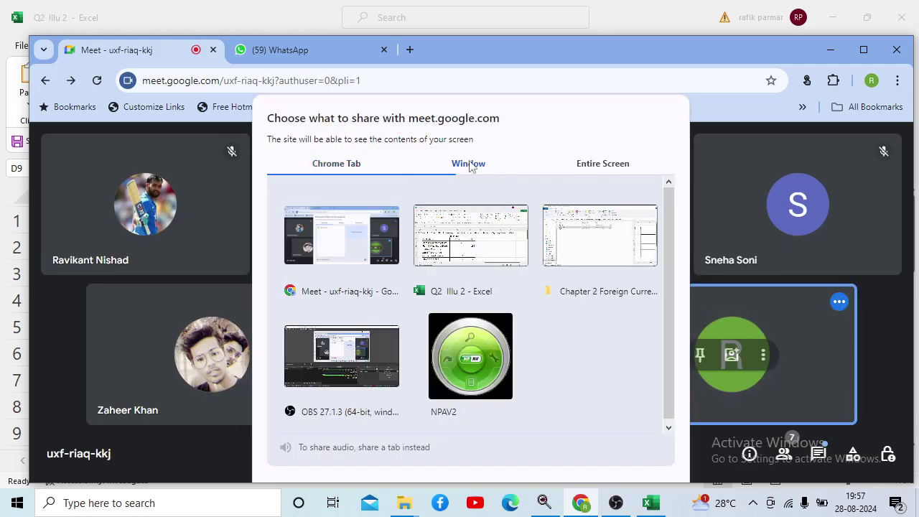
click(452, 237)
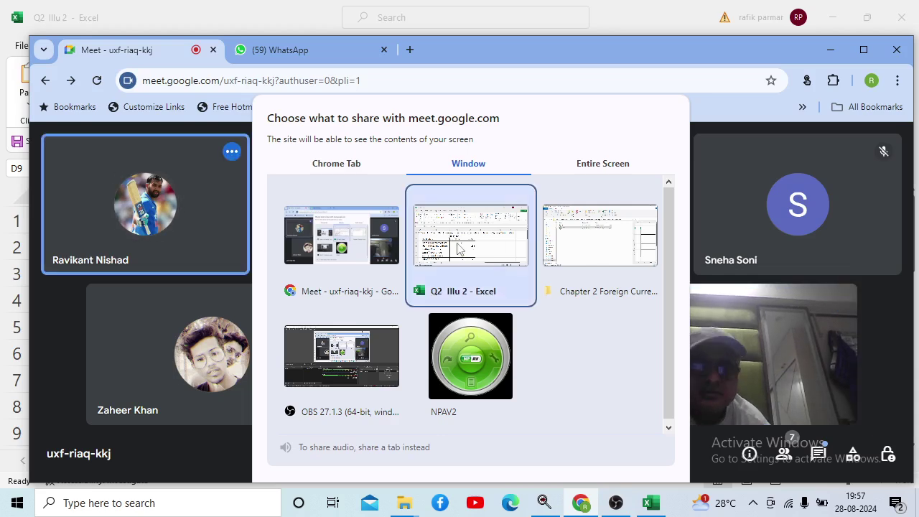
double_click(460, 247)
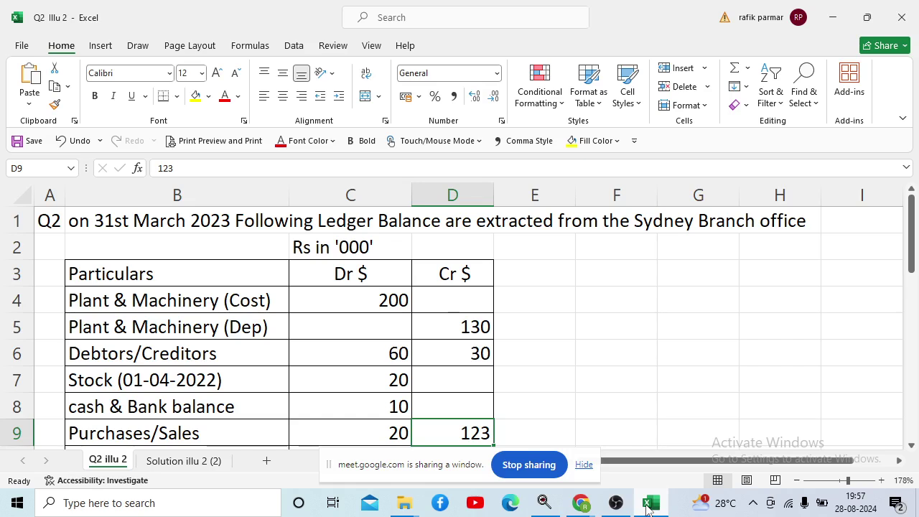
Read through the Sydney Branch ledger balances row by row, from the question heading down to the Branch/H.O. Current A/c and Total rows.
click(348, 331)
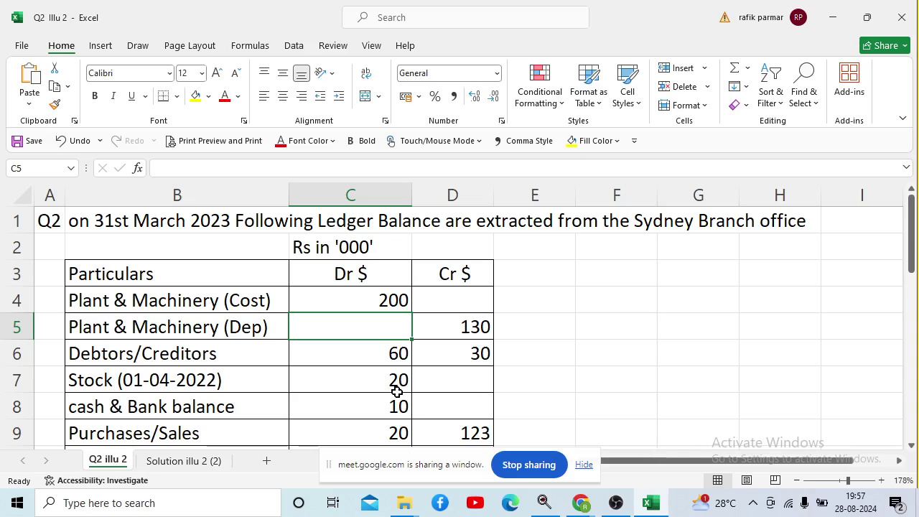
click(147, 223)
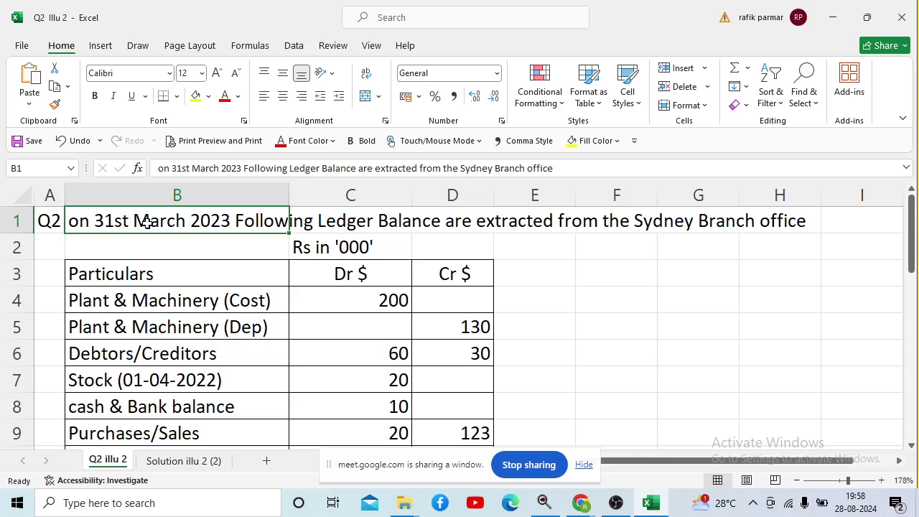
key(Down)
key(Right)
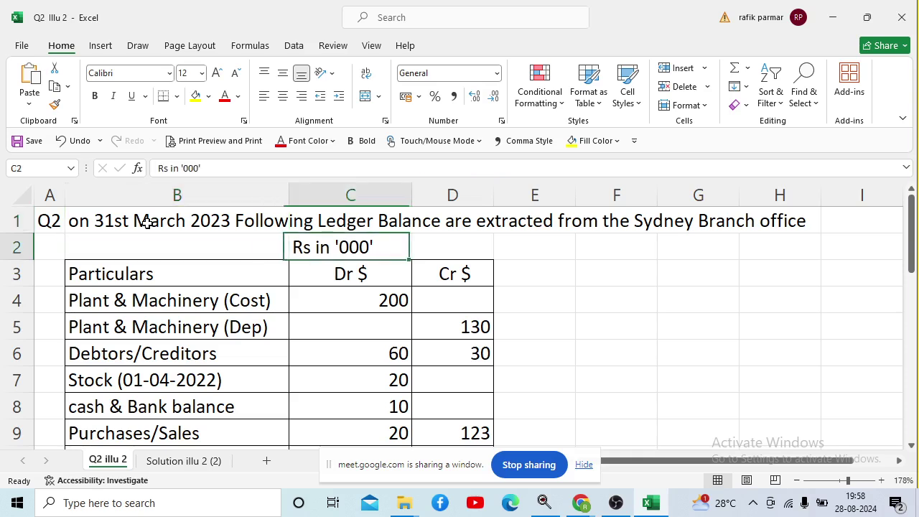
key(Left)
key(Down)
key(Down)
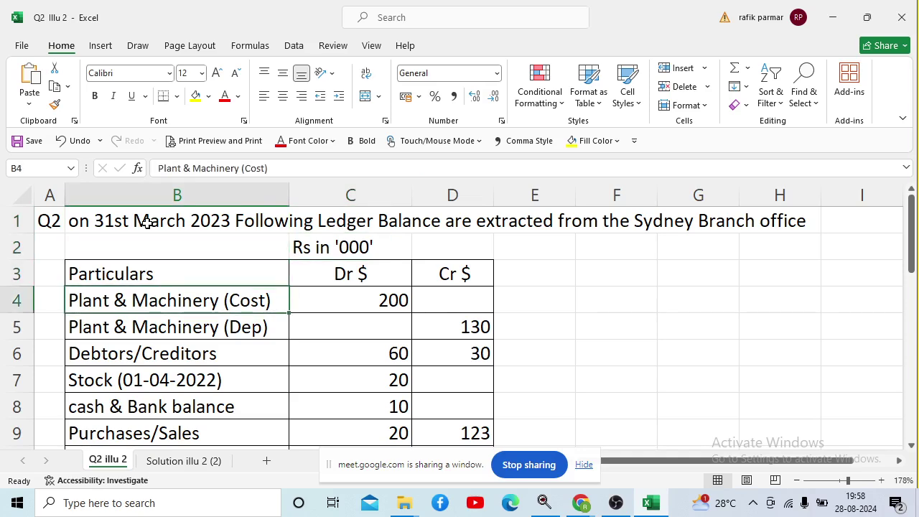
key(Right)
key(Left)
key(Down)
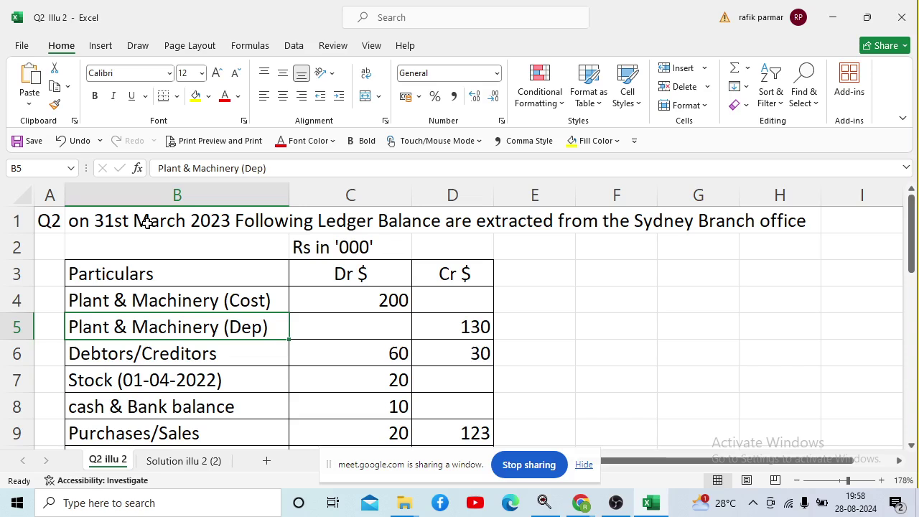
key(Down)
key(Down)
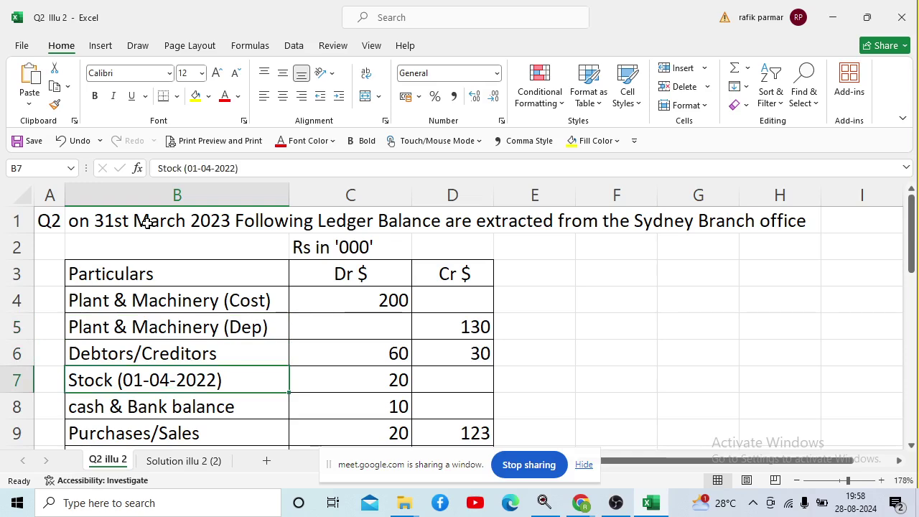
key(Down)
key(Down)
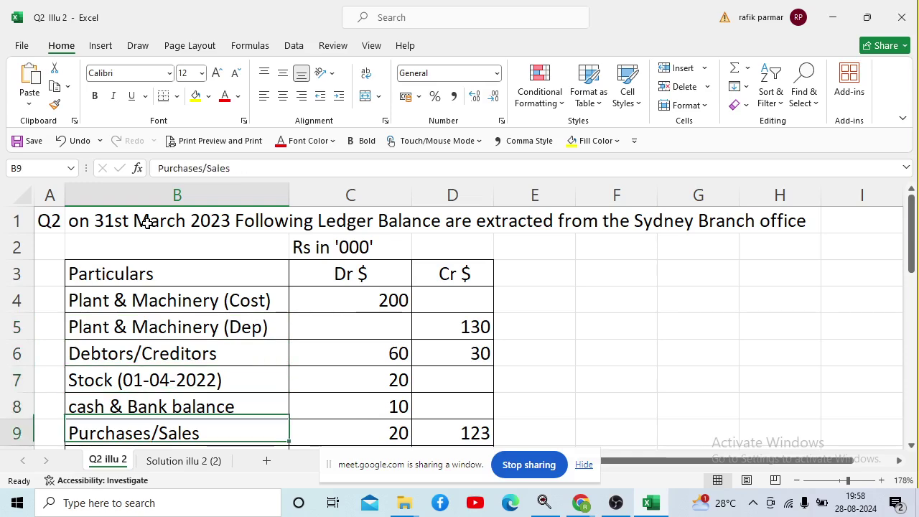
key(Down)
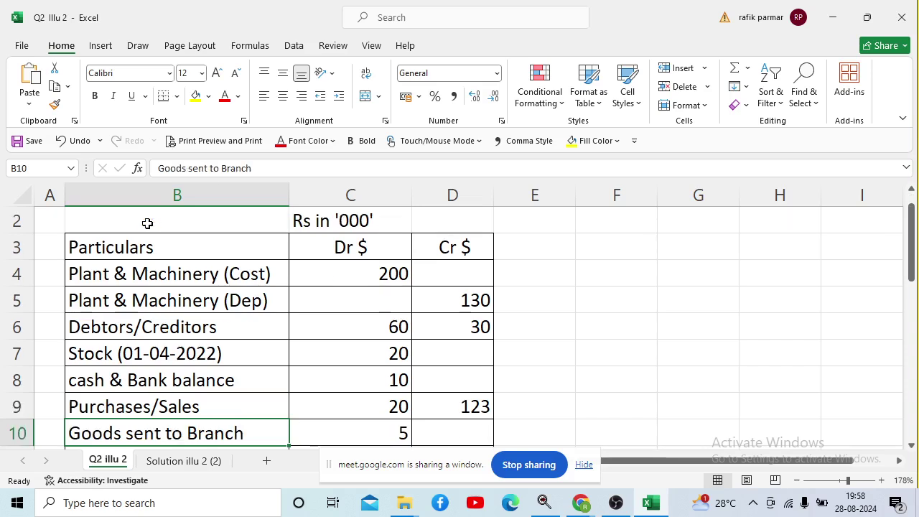
key(Down)
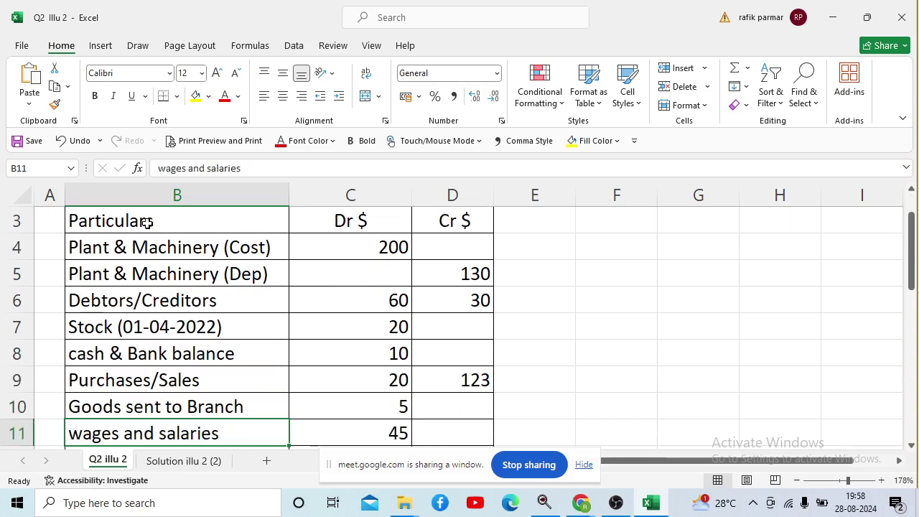
key(Down)
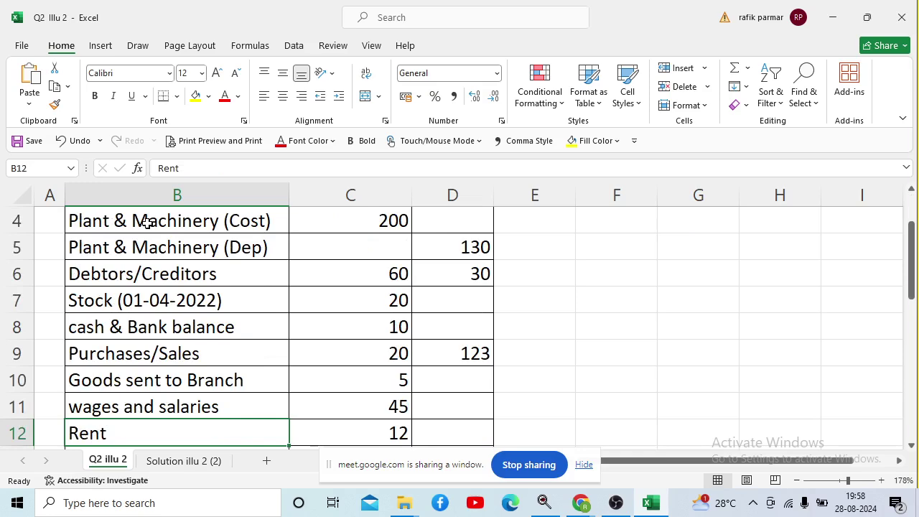
key(Down)
key(Down)
key(Down)
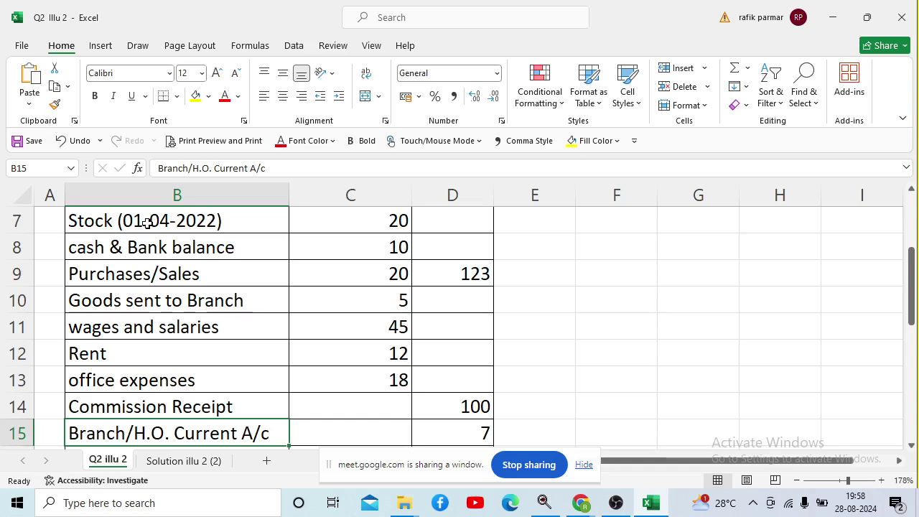
scroll(147, 223, down, 1)
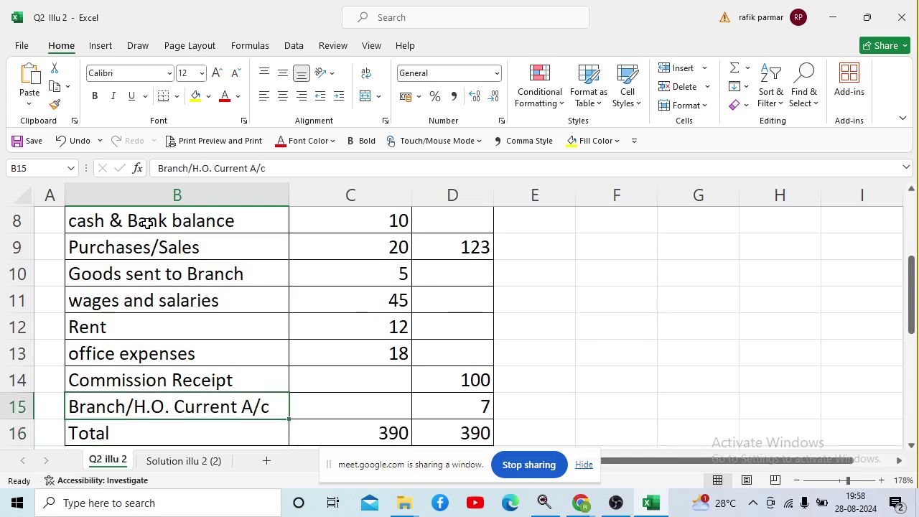
Read the conversion requirement and the ₹ per $ rate table, covering the opening, closing, average and fixed asset rates.
key(Down)
key(Down)
key(Down)
key(Down)
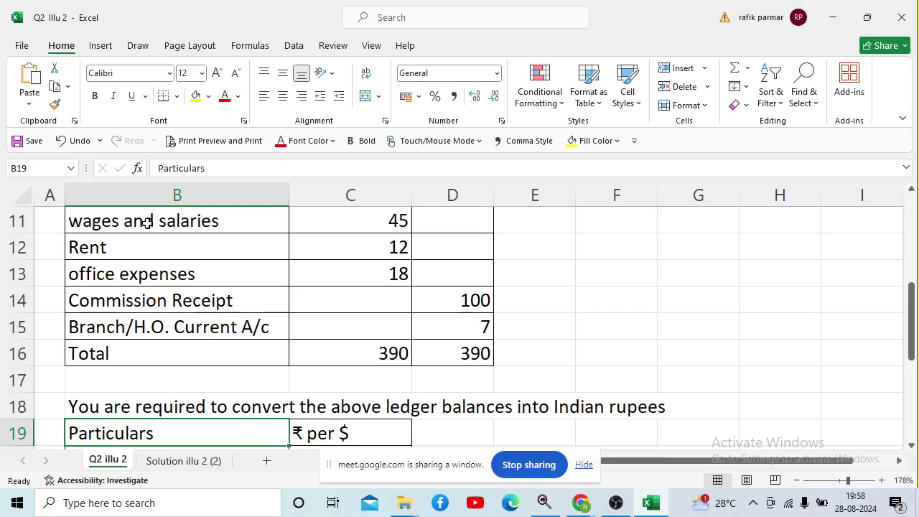
key(Down)
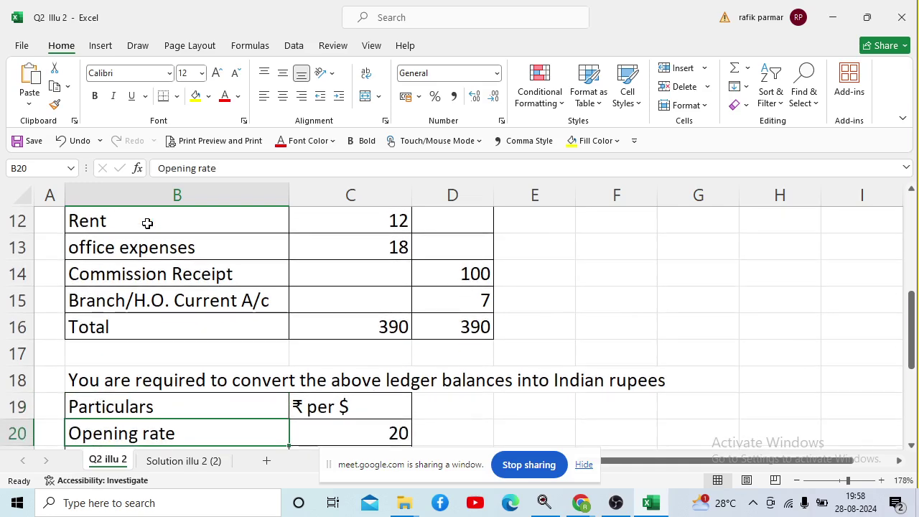
key(Down)
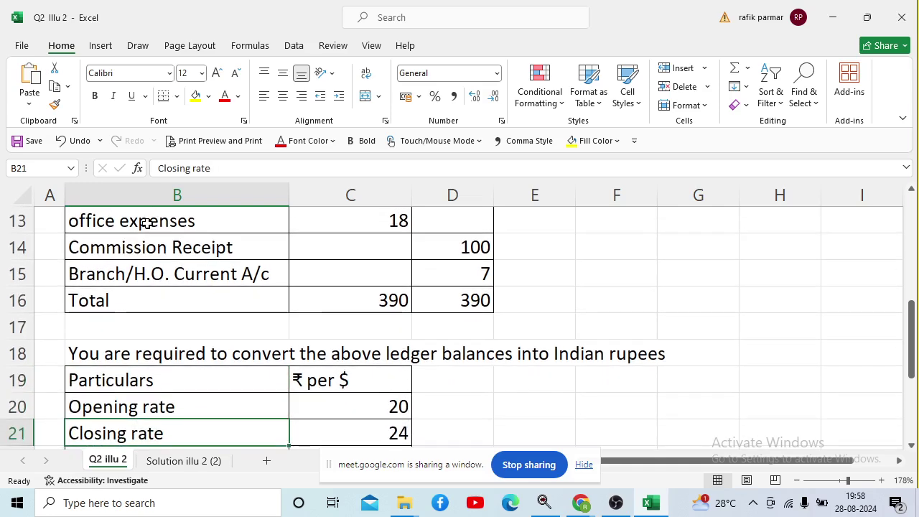
key(Down)
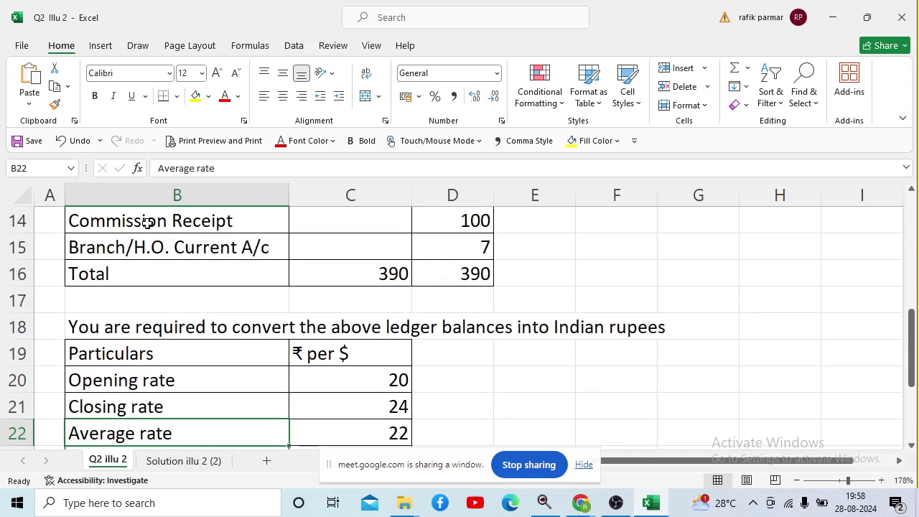
key(Down)
key(Down)
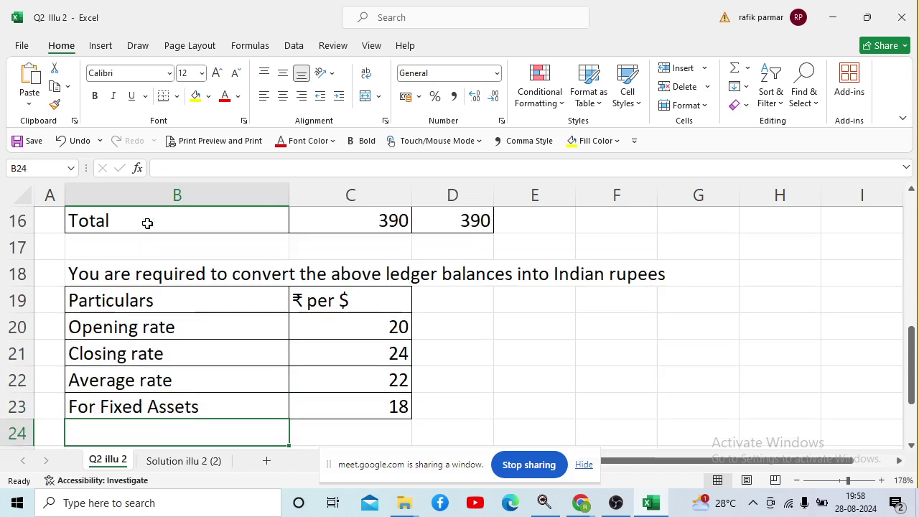
Clear the "Stock as on 31-3-2023" line from cell B26 below the goods sent by H.O. note.
key(Down)
key(Down)
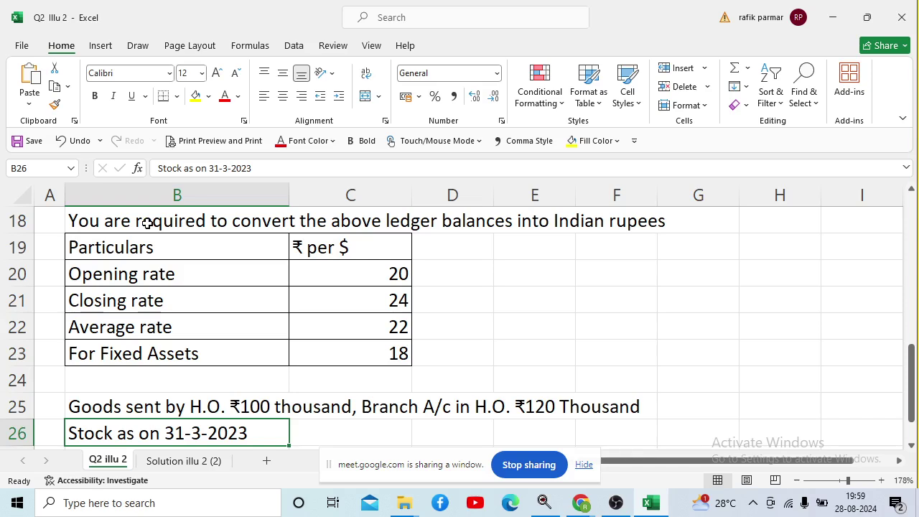
scroll(147, 224, down, 1)
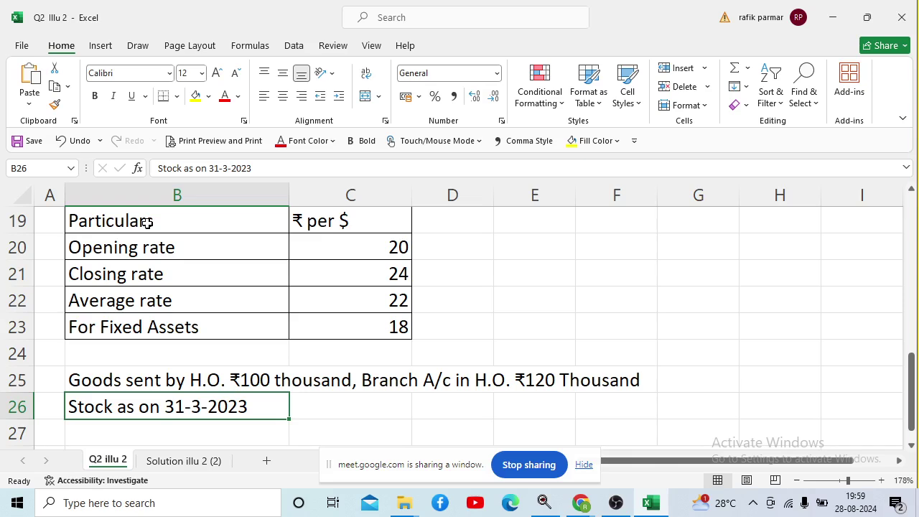
key(Delete)
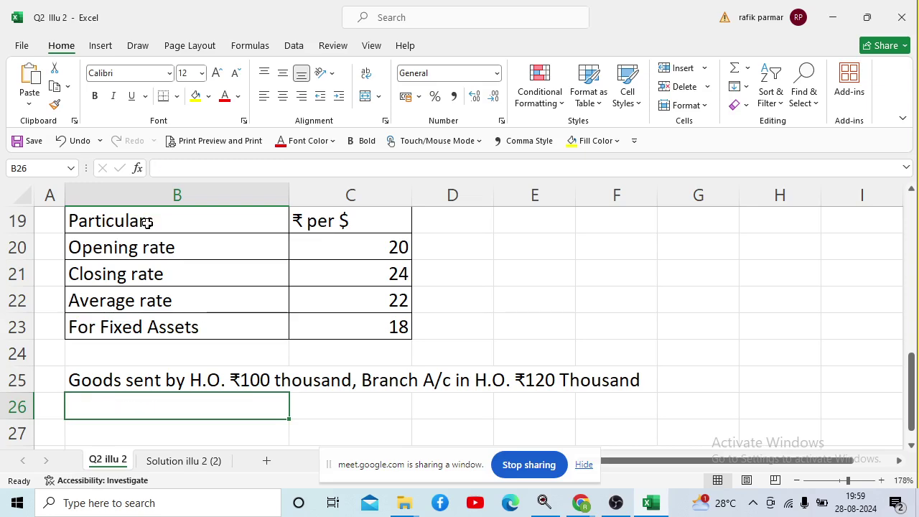
Go back up through the ledger balances to the Plant & Machinery (Cost) debit amount in C4.
key(Up)
key(Up)
key(Up)
key(Up)
key(Up)
key(Up)
key(Up)
key(Up)
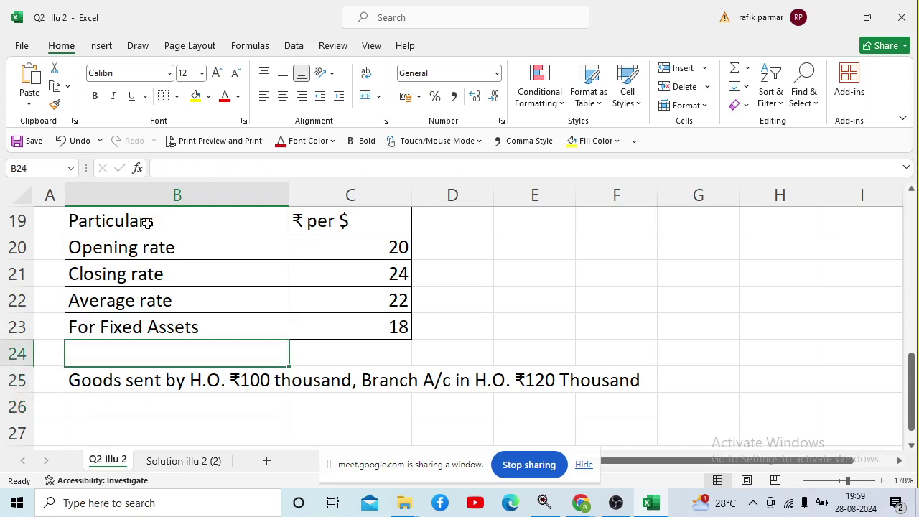
key(Up)
key(Up)
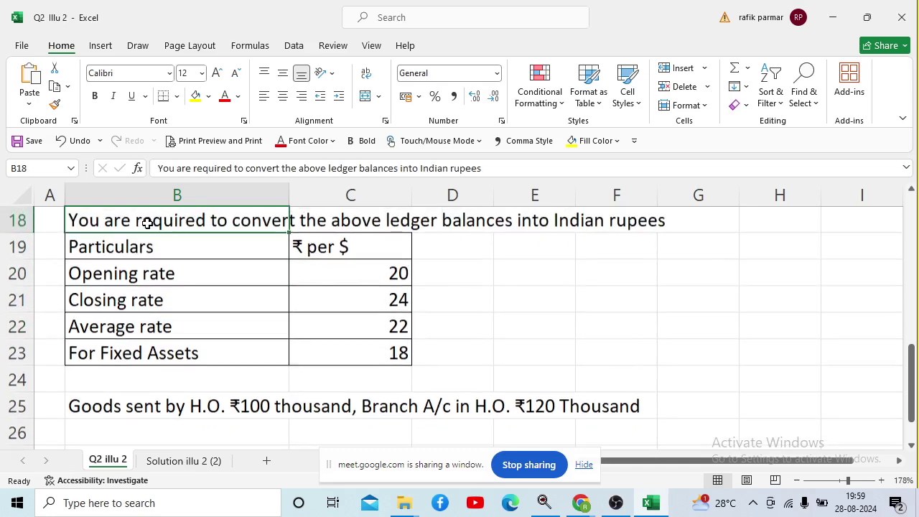
key(Up)
key(Up)
key(Up)
key(Up)
key(Up)
key(Up)
key(Up)
key(Up)
key(Up)
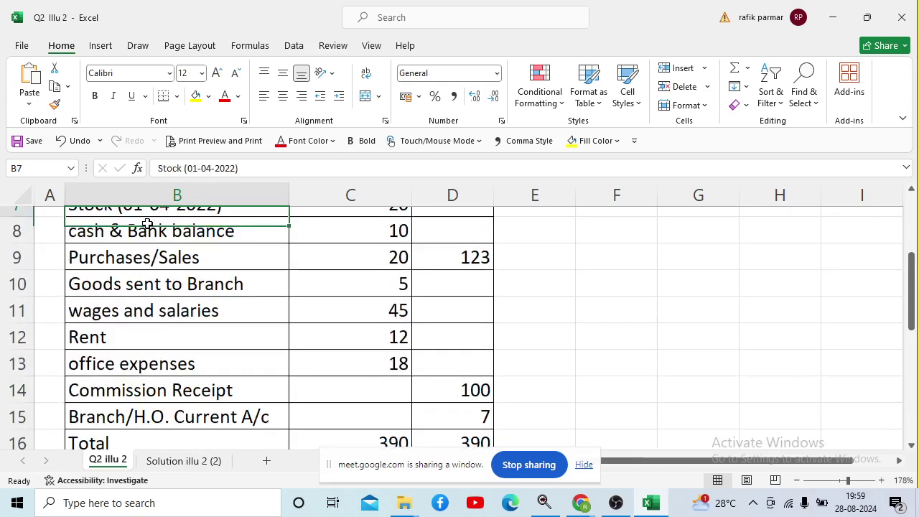
key(Up)
key(Up)
key(Up)
key(Up)
key(Up)
key(Up)
key(Down)
key(Down)
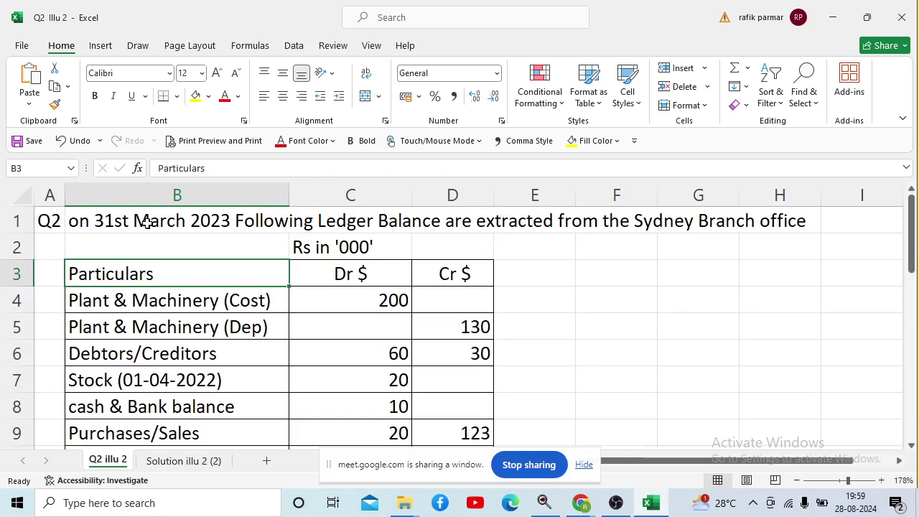
key(Down)
key(Right)
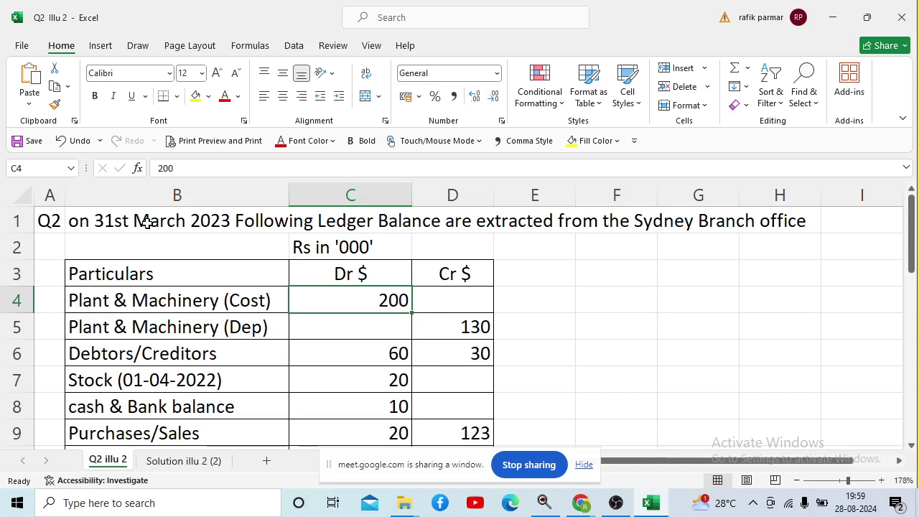
On the Solution illu 2 (2) sheet, set the font colour of the trial balance title in B2 to black.
click(152, 461)
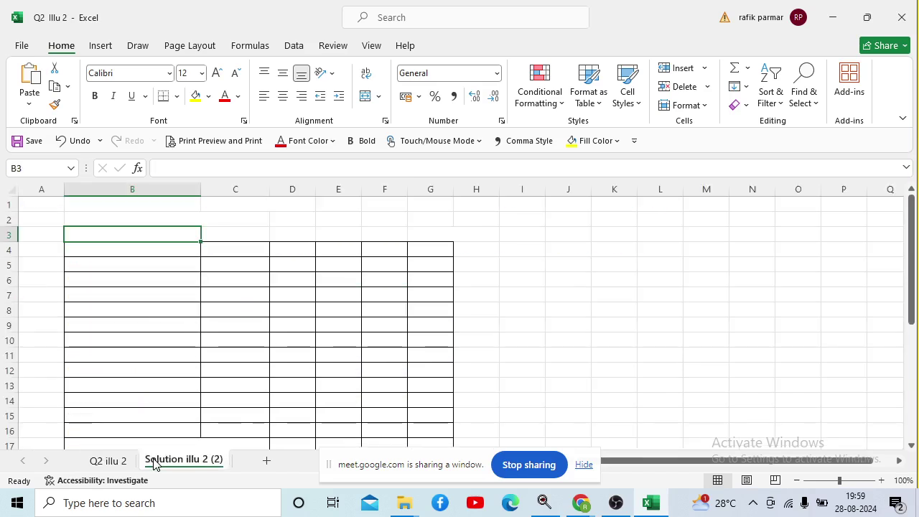
key(Up)
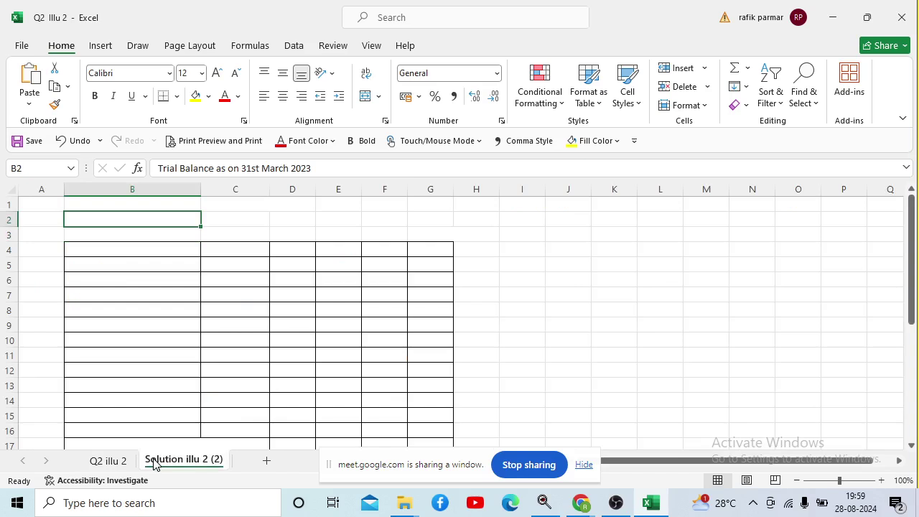
key(Up)
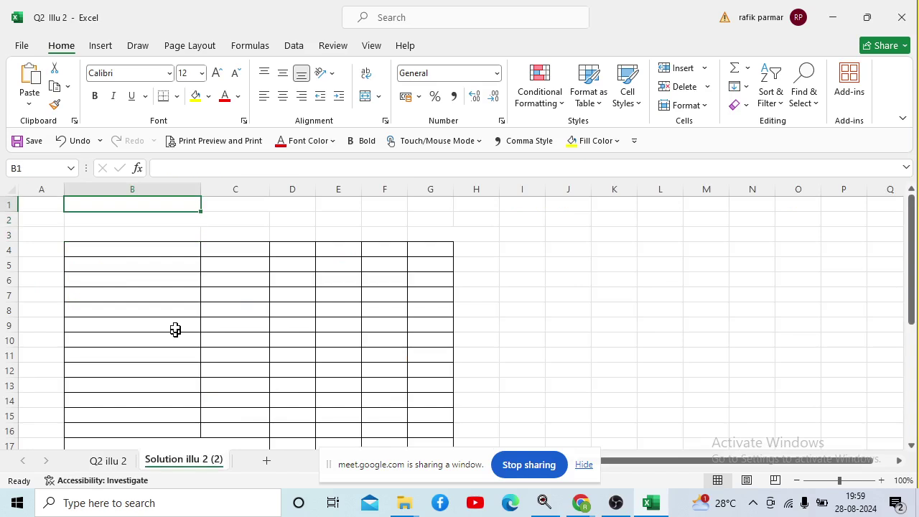
click(238, 96)
click(235, 116)
click(161, 224)
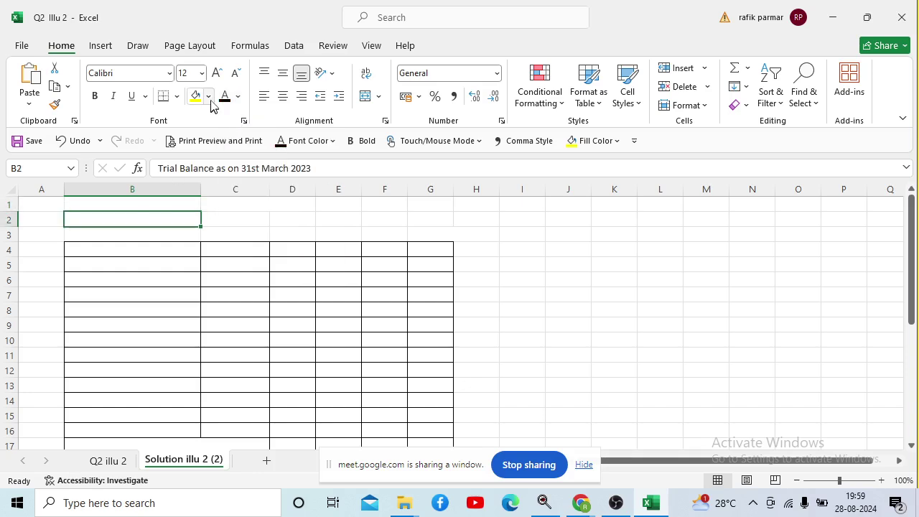
click(144, 206)
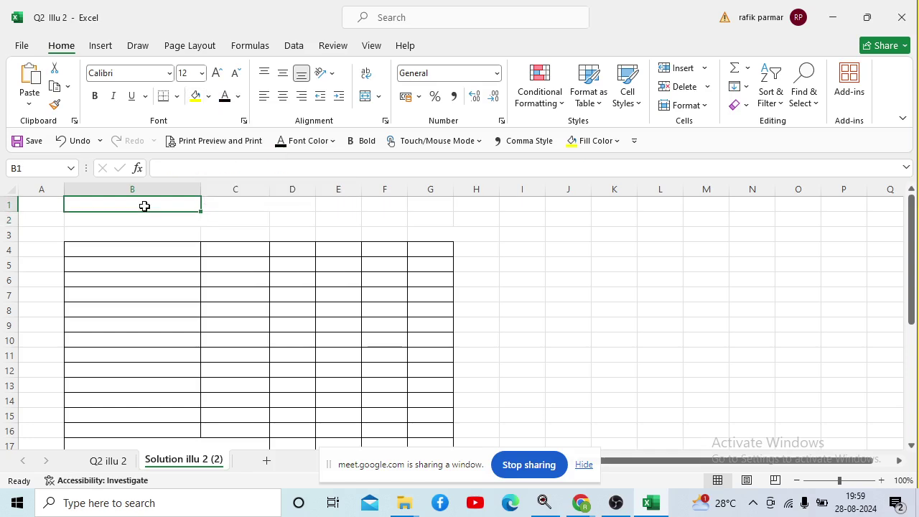
click(142, 221)
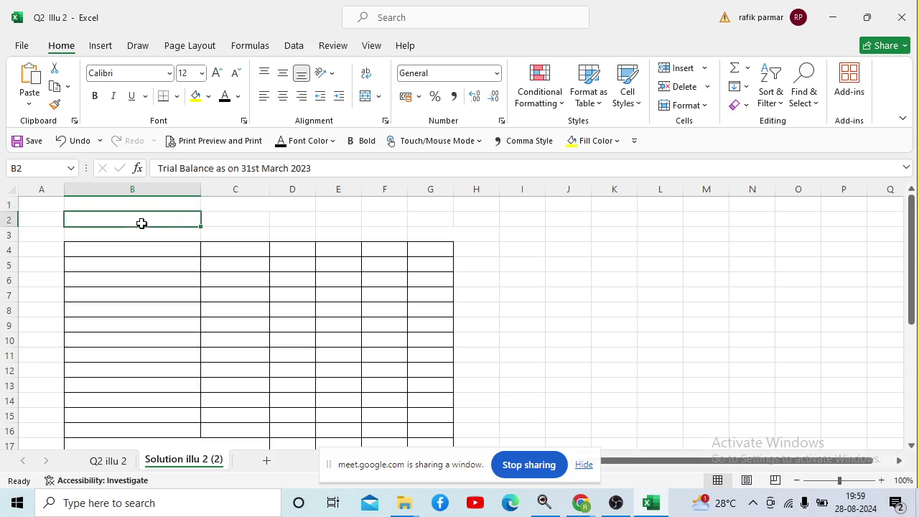
click(223, 97)
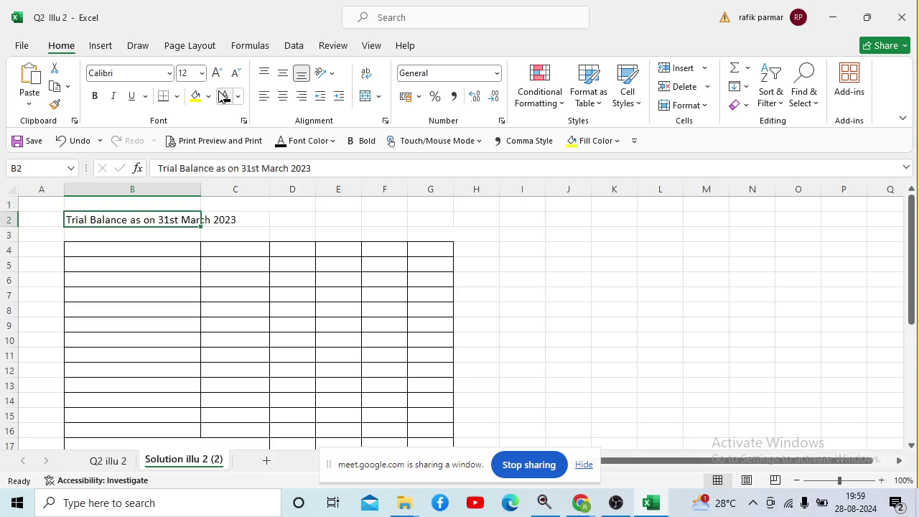
Check the branch name on the Q2 illu 2 sheet and enter "Sydney Branch" in B1 of the solution sheet.
click(108, 461)
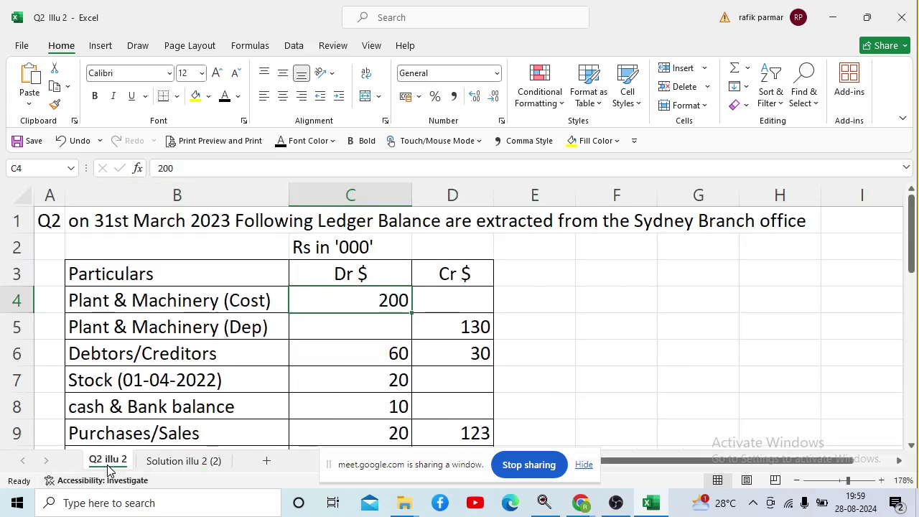
click(166, 464)
click(151, 207)
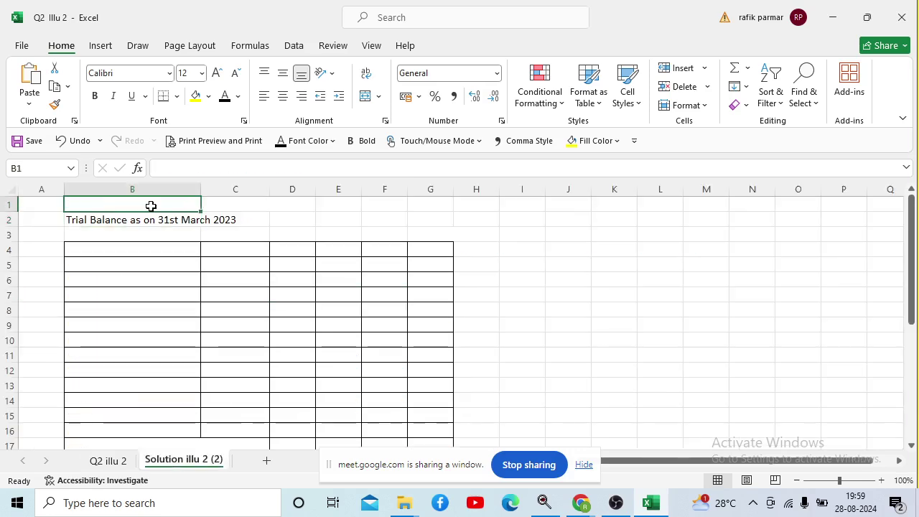
text(S)
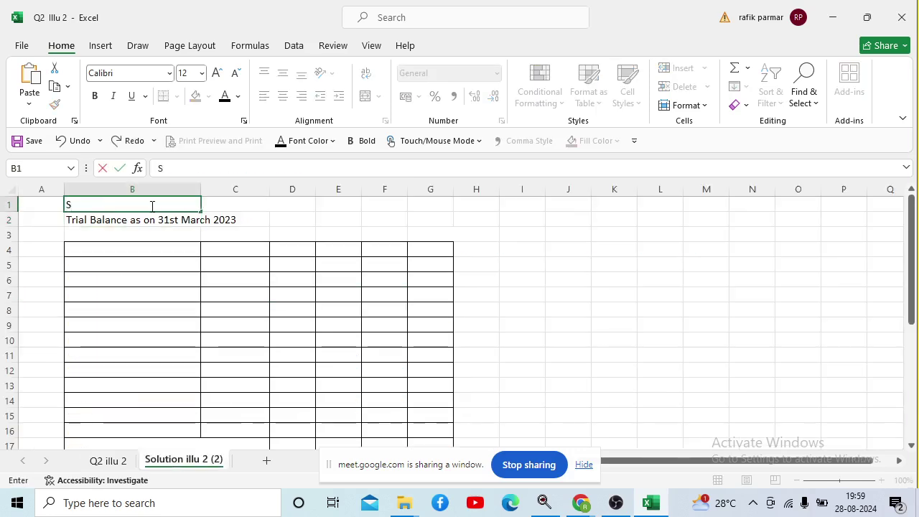
text(yb)
key(BackSpace)
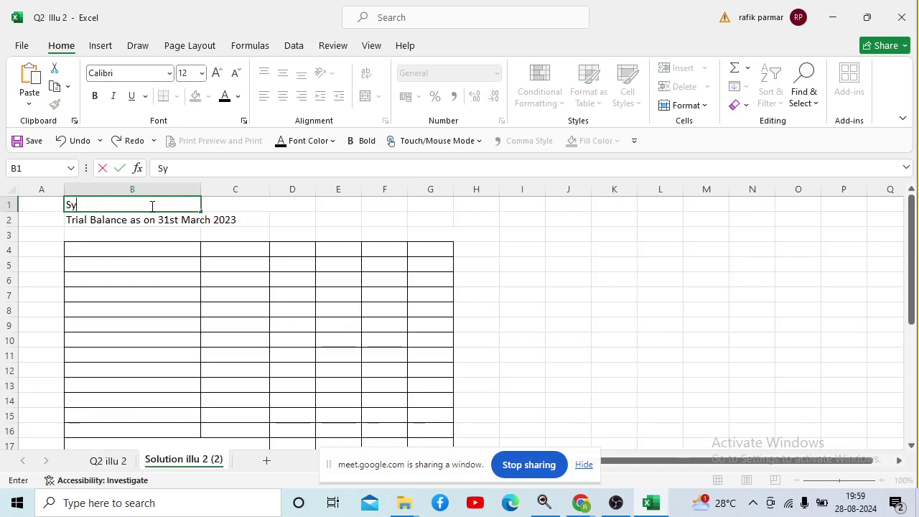
text(nd)
key(BackSpace)
key(BackSpace)
text(dney)
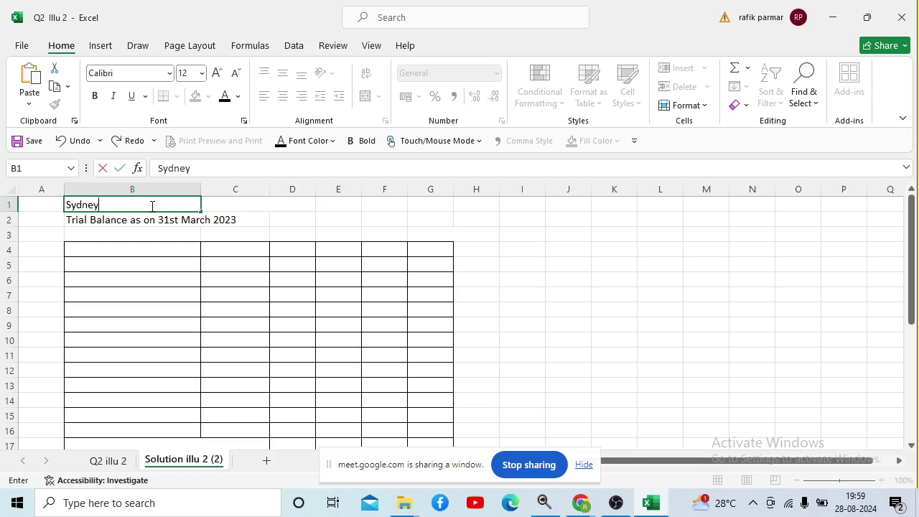
text( Branch)
key(Return)
Enlarge the solution sheet's view to 172% zoom and select cell D6 in the table.
click(151, 205)
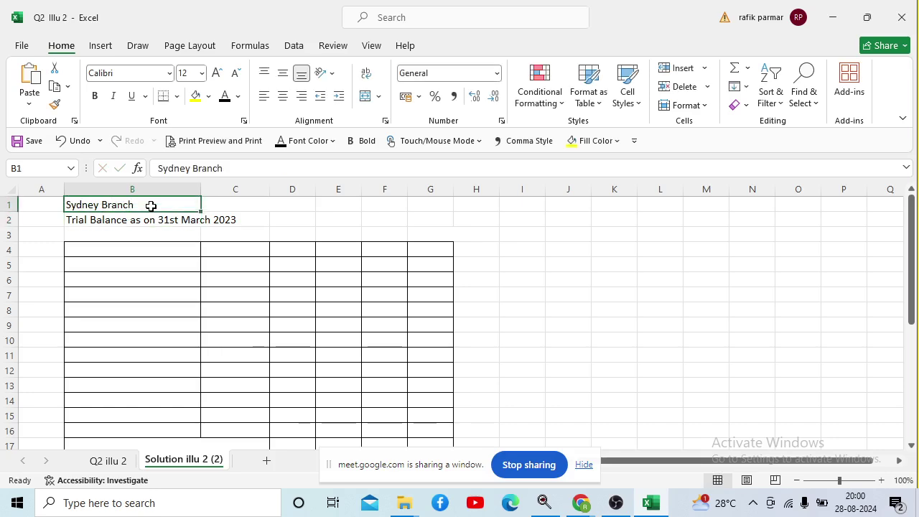
click(848, 481)
click(504, 358)
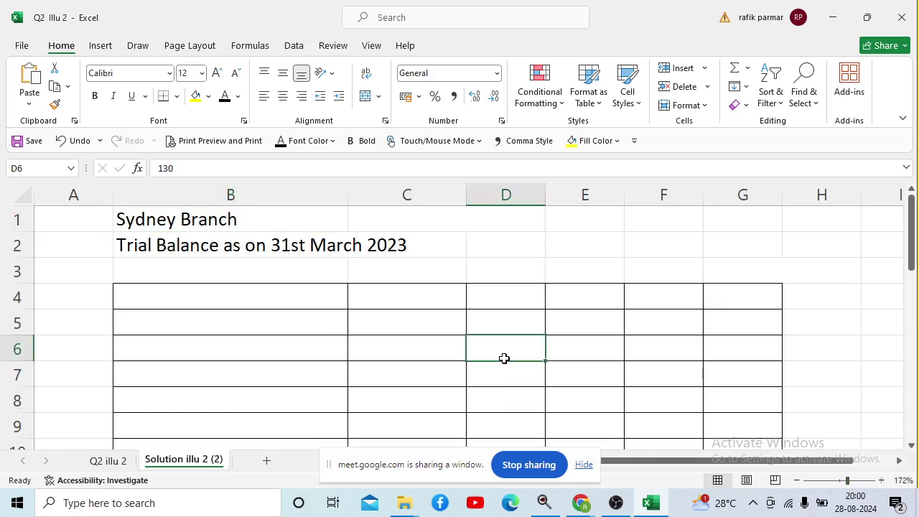
Look over the trial balance table's cells and the row above it, from C3 through G3.
key(Down)
key(Down)
key(Down)
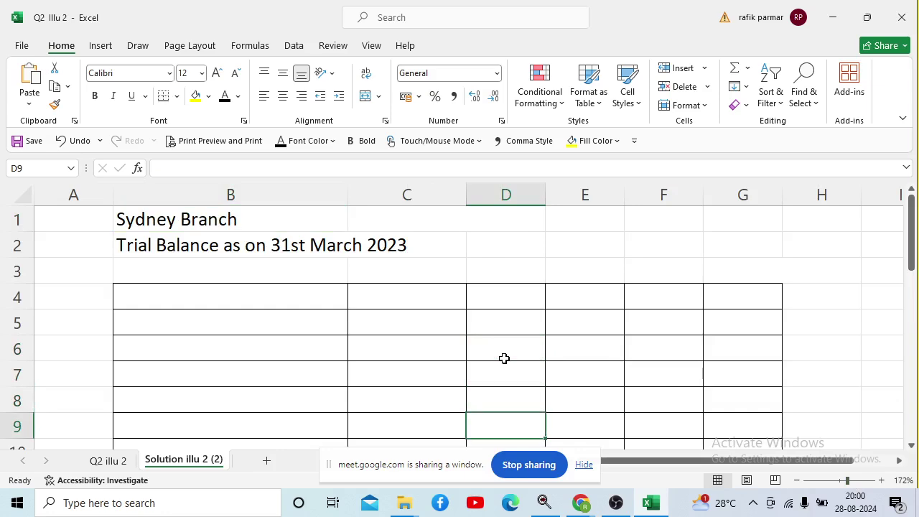
key(Left)
key(Down)
key(Up)
key(Up)
key(Up)
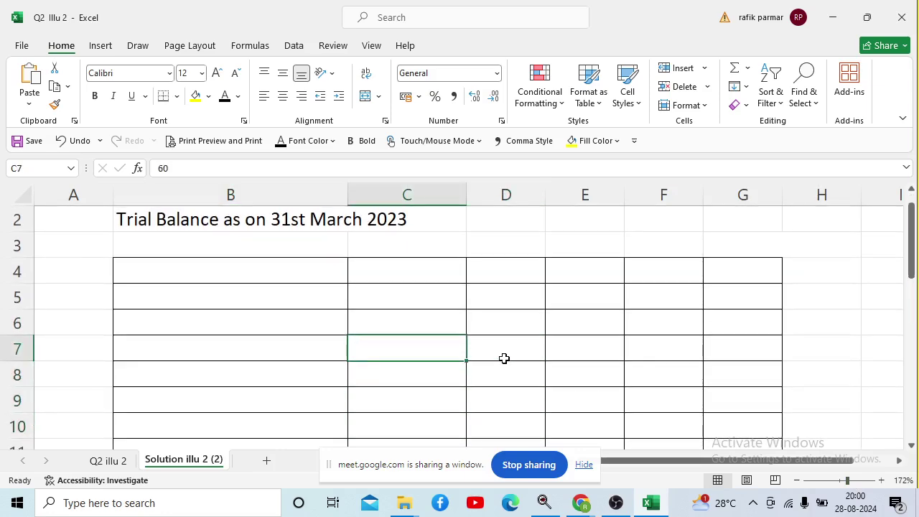
key(Up)
key(Up)
key(Up)
key(Up)
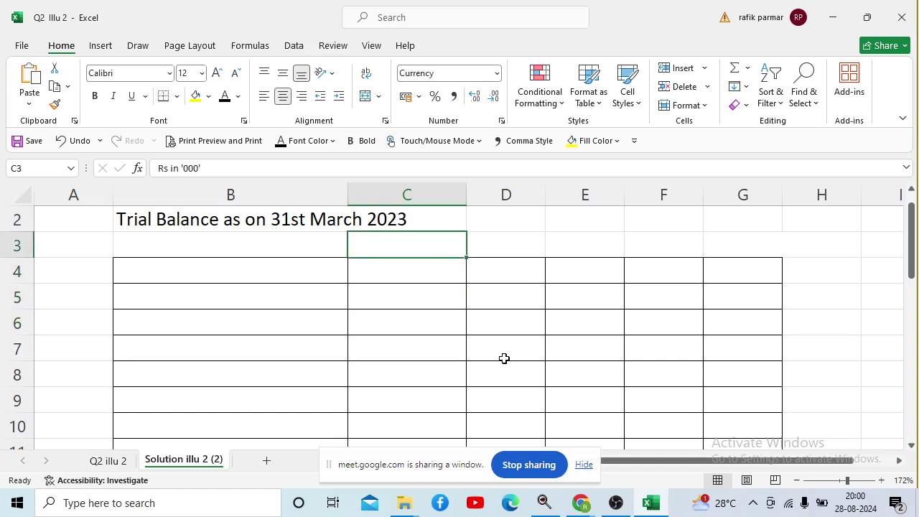
key(Left)
key(Down)
key(Up)
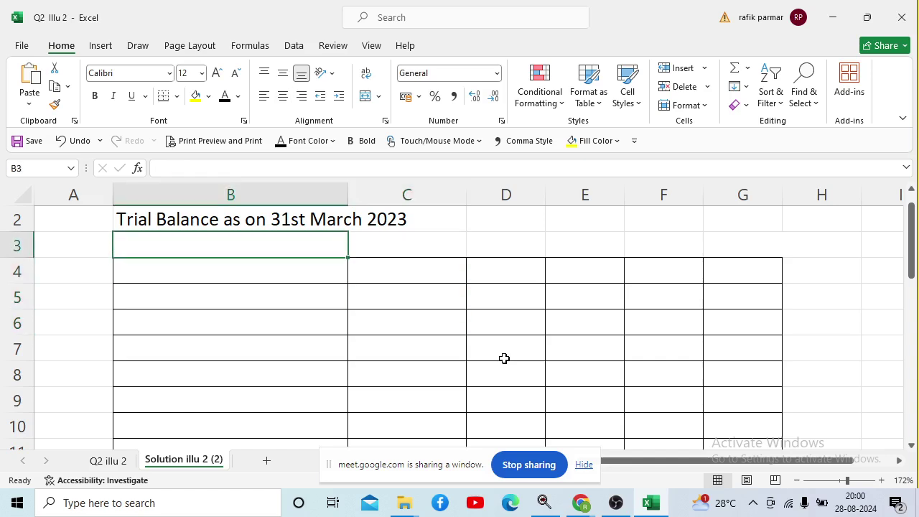
key(Right)
key(shift+Right)
key(shift+Right)
key(shift+Right)
key(shift+Right)
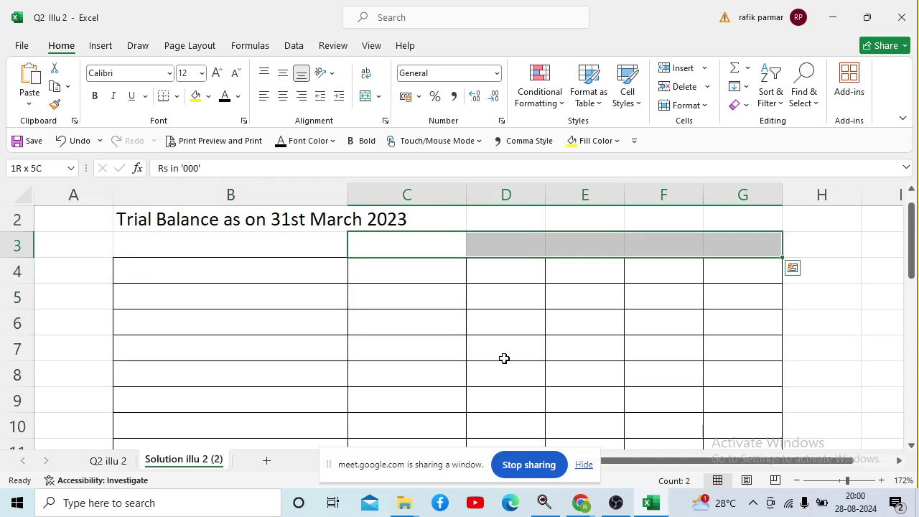
key(shift+Left)
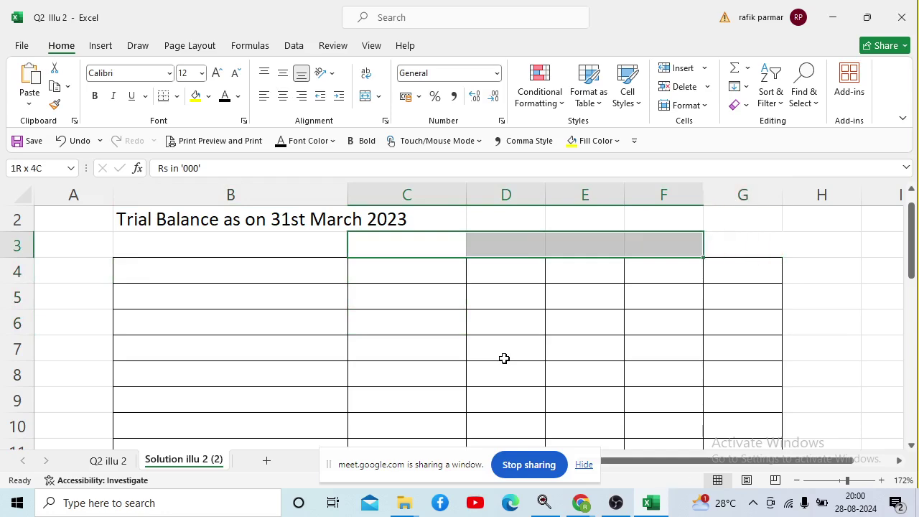
key(shift+Left)
Enter 0 in cell A3 and select the Particulars header cell B4.
key(Left)
key(Left)
text(0)
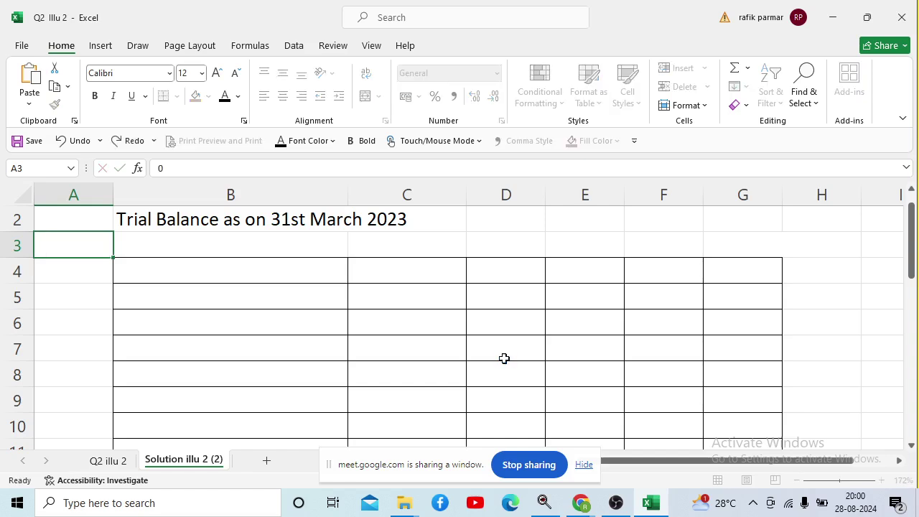
key(Return)
key(Right)
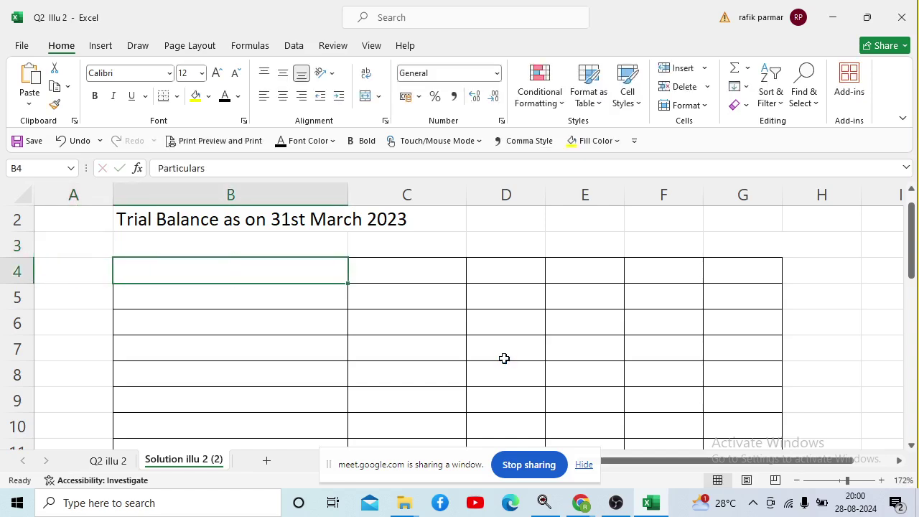
Turn the hidden text of the trial balance header row B4:G4 black.
key(shift+Right)
key(shift+Right)
key(shift+Right)
key(shift+Right)
key(shift+Right)
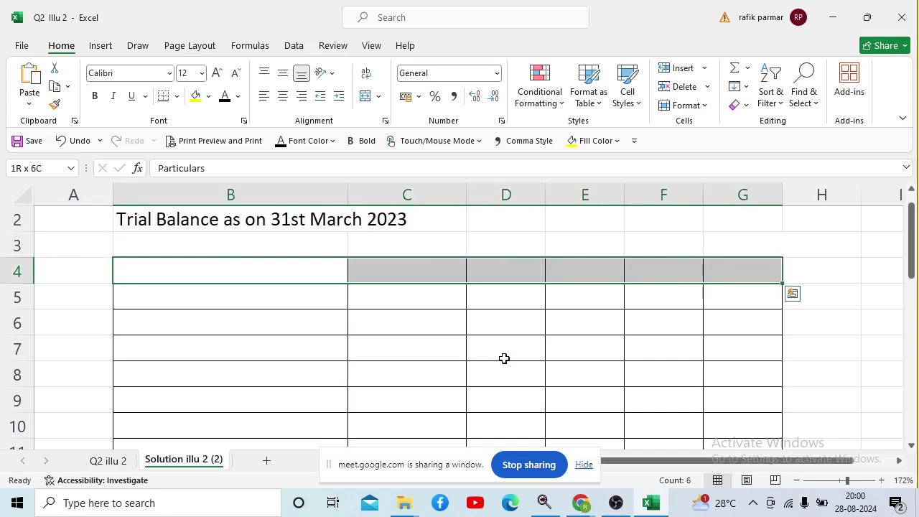
click(229, 104)
Turn the hidden unit labels in B3:G3 above the trial balance headers black.
click(204, 242)
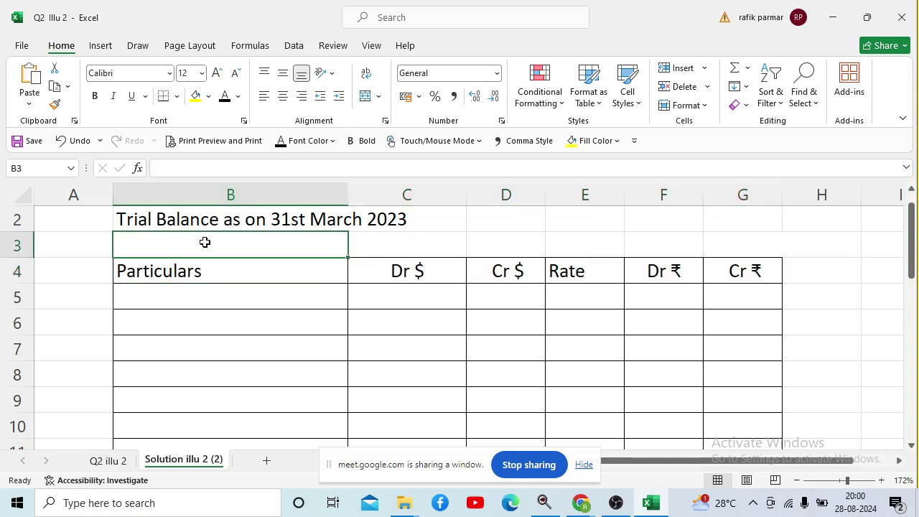
key(shift+Right)
key(shift+Right)
key(shift+Right)
key(shift+Right)
key(shift+Right)
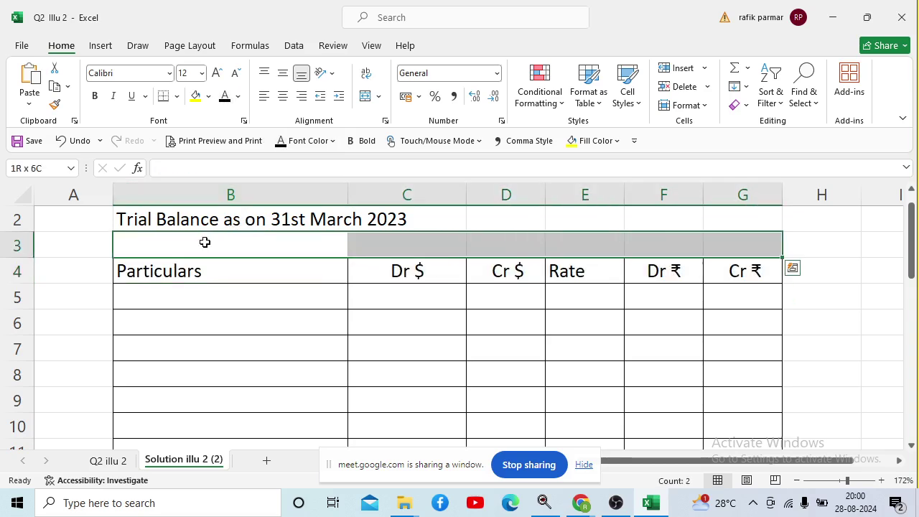
click(224, 98)
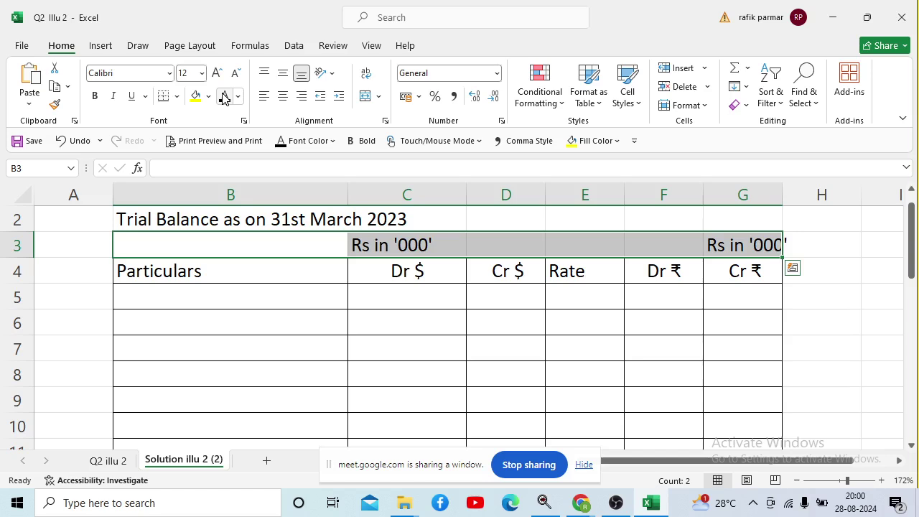
Look over the trial balance's first entry row and its Cr $, Rate, Dr ₹ and Cr ₹ header cells.
key(Down)
key(Down)
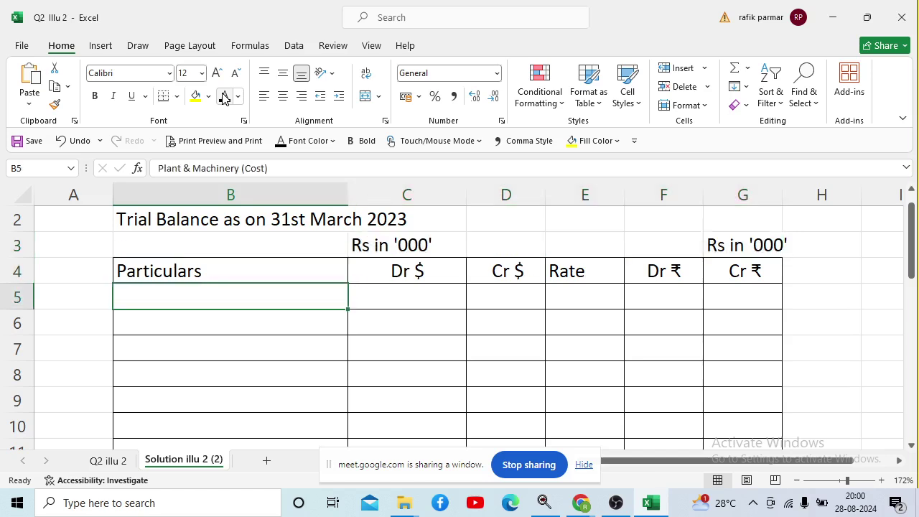
key(Right)
key(Right)
key(Up)
key(Right)
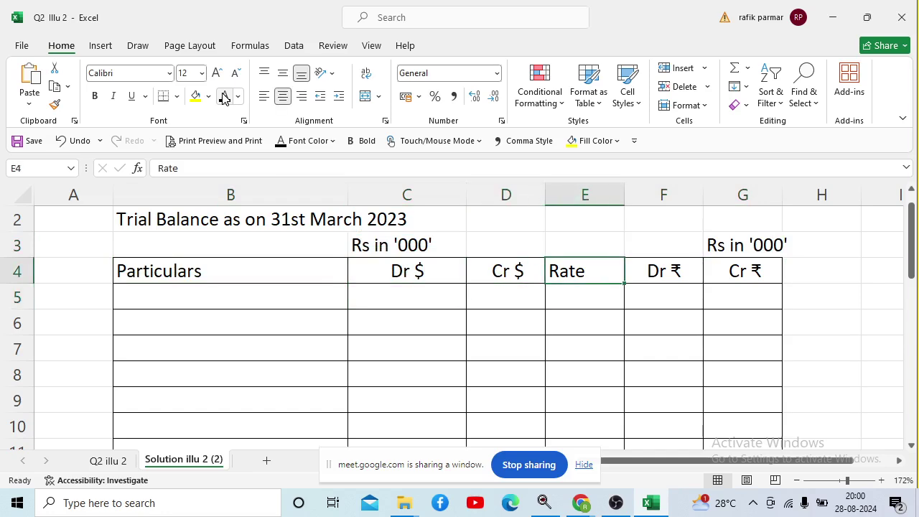
key(Right)
key(Right)
key(Left)
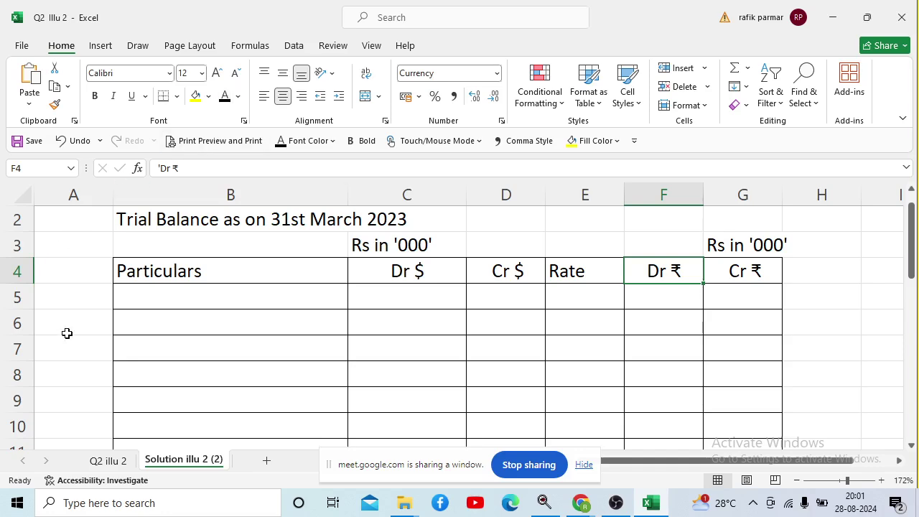
Check the Plant & Machinery (Cost) ledger balance on the Q2 illu 2 sheet.
click(108, 461)
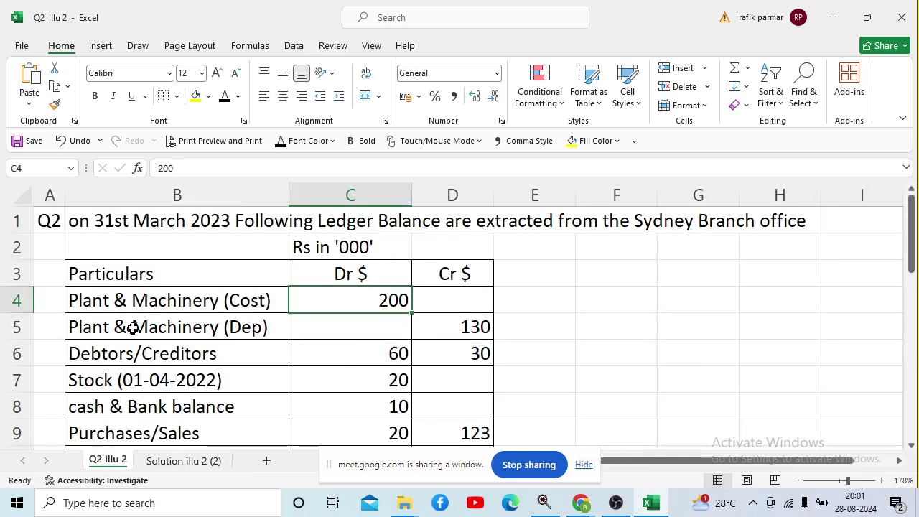
click(151, 298)
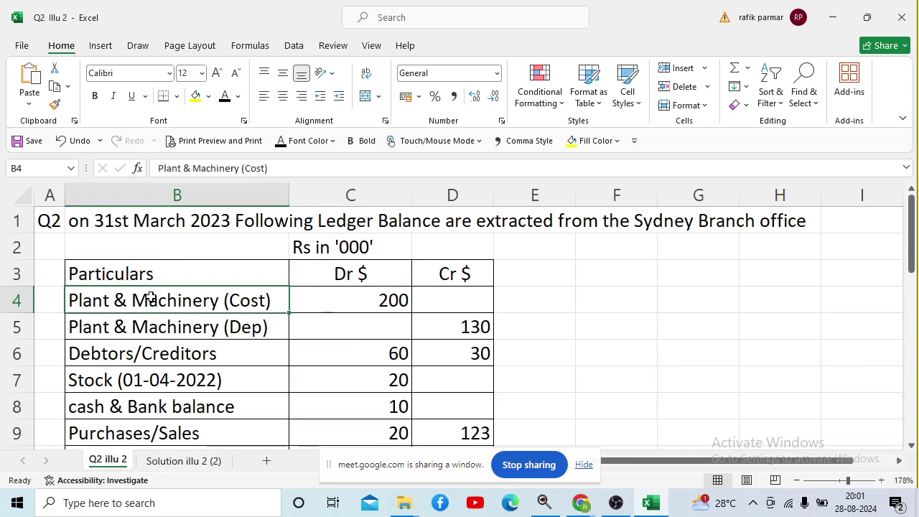
key(Right)
click(150, 298)
key(Right)
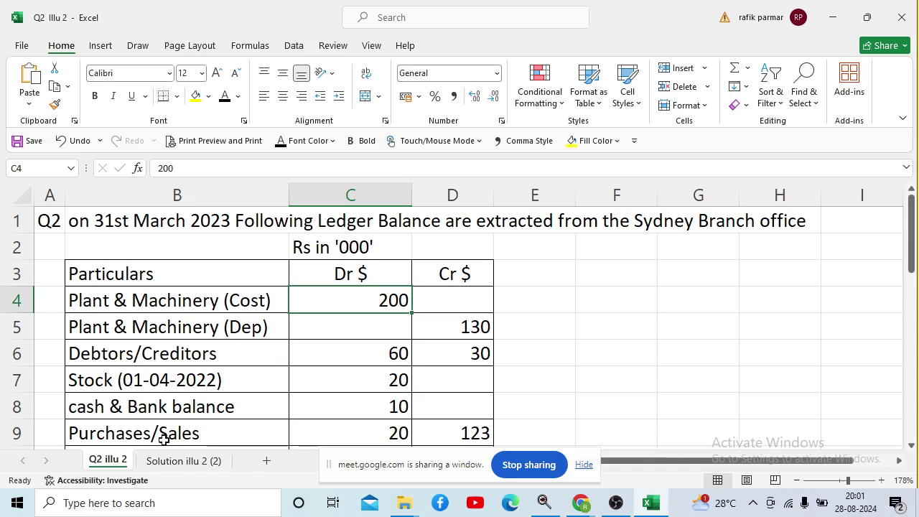
Show "Plant & Machinery (Cost)" in B5 and its Dr $ amount 200 in C5 of the solution sheet in black.
click(183, 460)
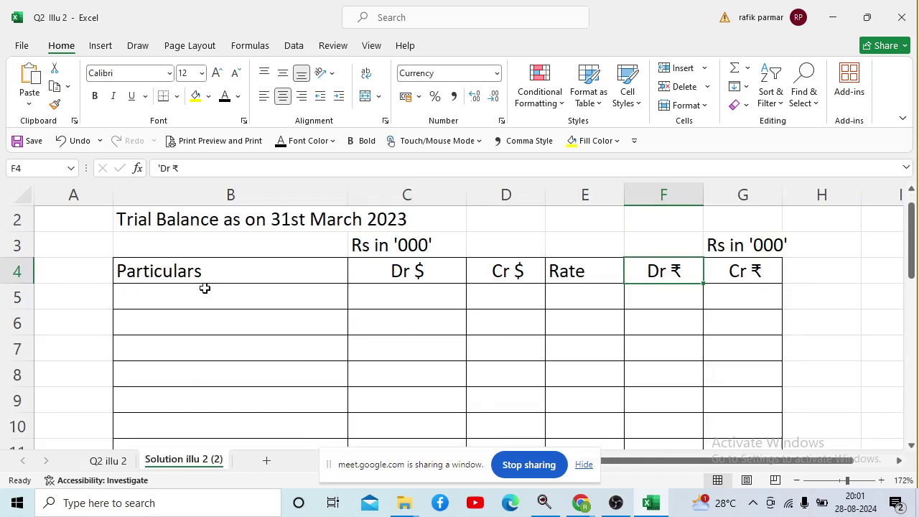
click(205, 288)
text(Plant & Machinery (Cost))
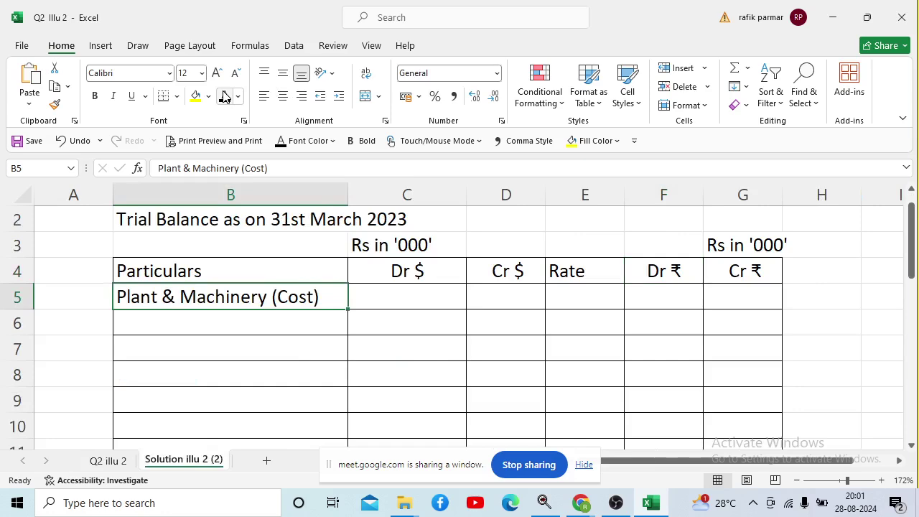
key(Tab)
text(200)
key(ctrl+Return)
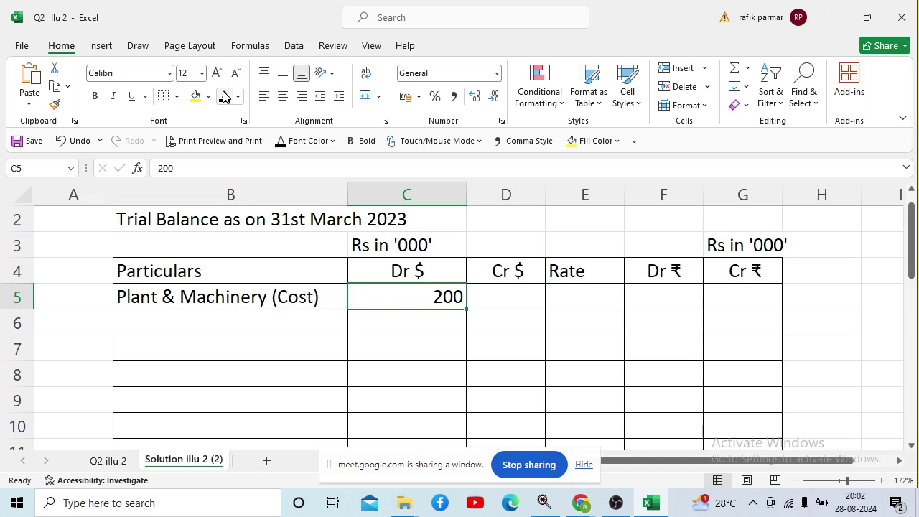
Examine the exchange rate table below the ledger balances on the Q2 illu 2 sheet, down to the fixed assets rate.
click(107, 461)
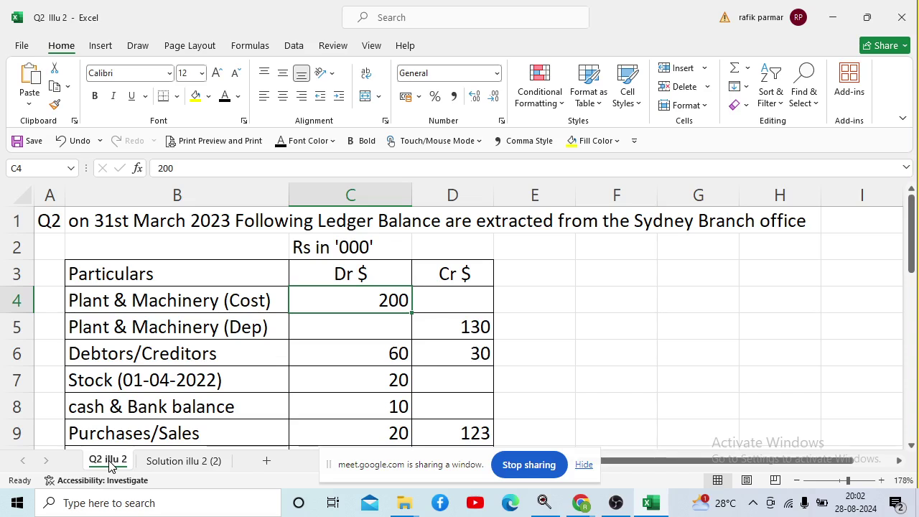
key(Down)
key(Down)
key(Down)
key(Down)
key(Down)
key(Down)
key(Down)
key(Down)
key(Down)
key(Down)
key(Down)
key(Down)
key(Down)
key(Down)
key(Down)
key(Down)
key(Down)
key(Down)
key(Down)
key(Down)
key(Up)
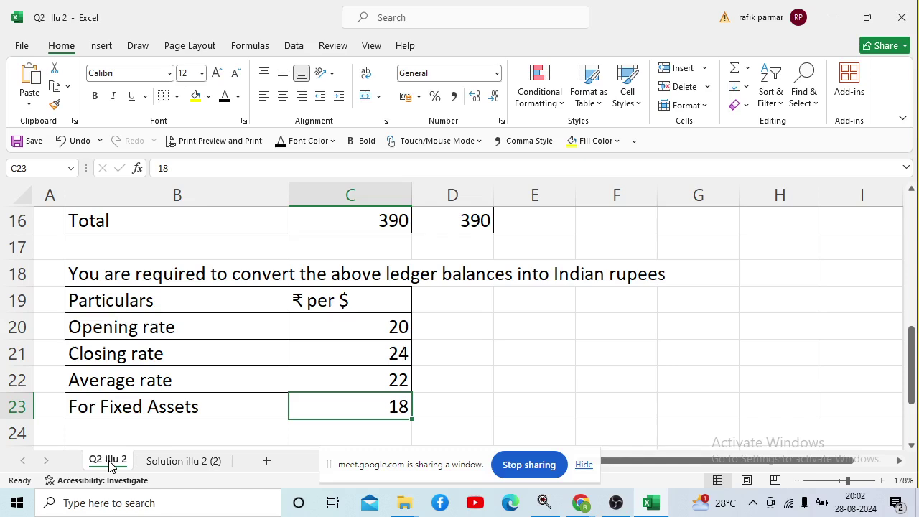
On the solution sheet, show the rate 18 in E5 and the rupee formula =C5*E5 in F5 in black.
click(149, 467)
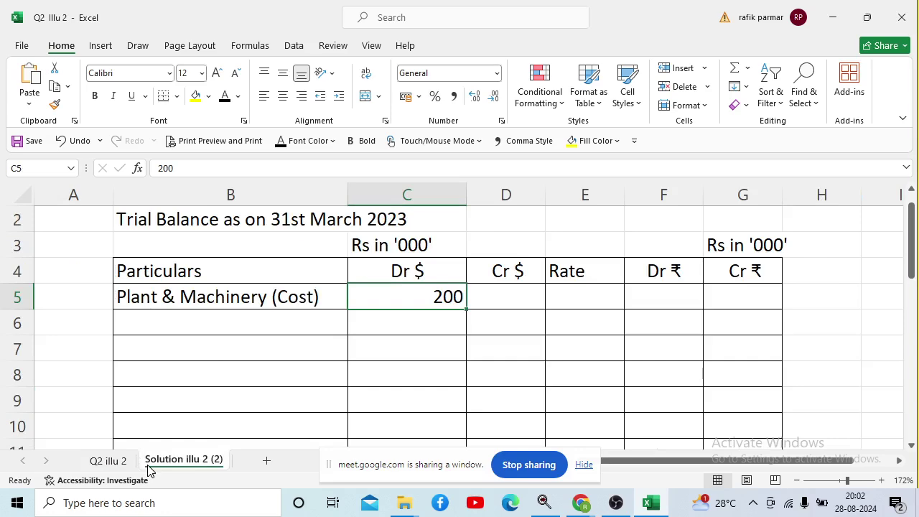
click(576, 302)
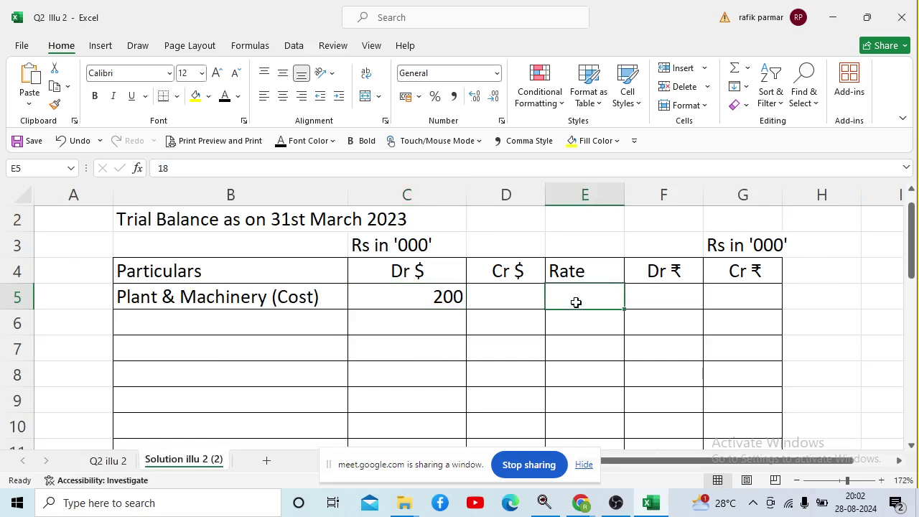
click(224, 98)
click(651, 295)
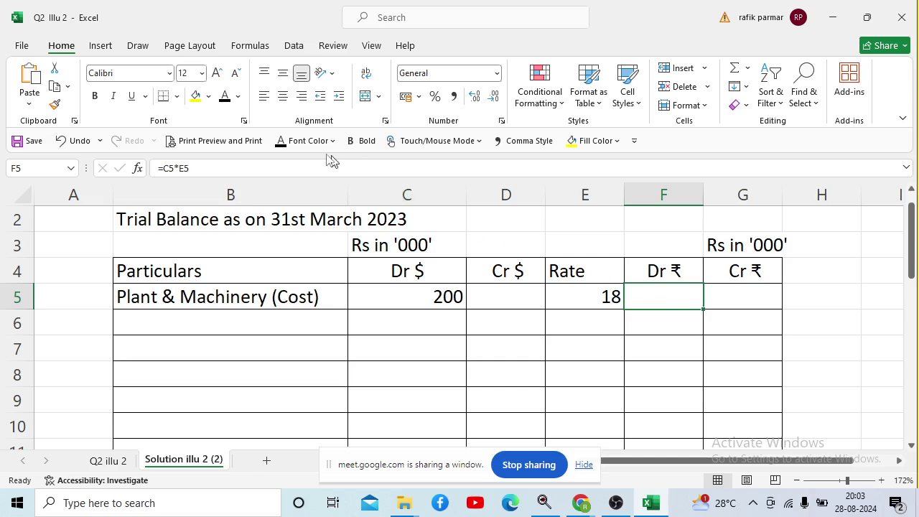
click(225, 99)
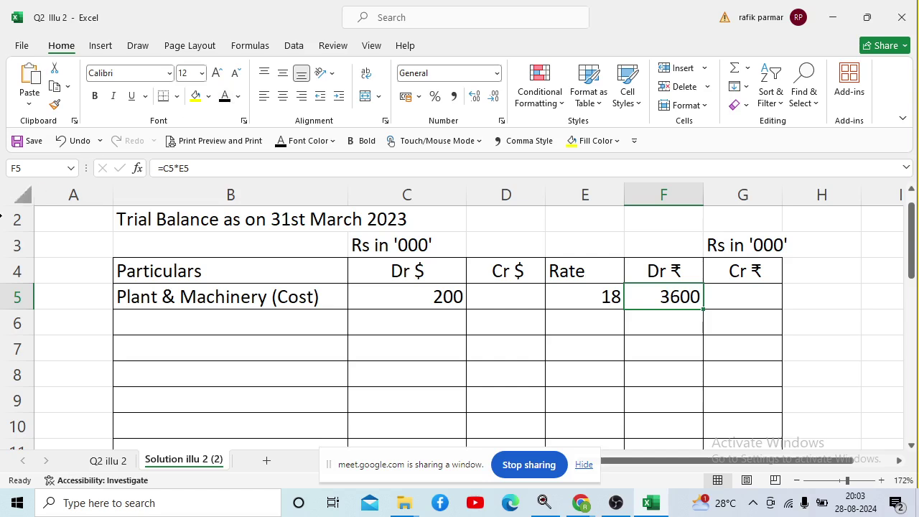
Go back up the Q2 illu 2 ledger balances to examine the Plant & Machinery (Dep) entry.
click(108, 461)
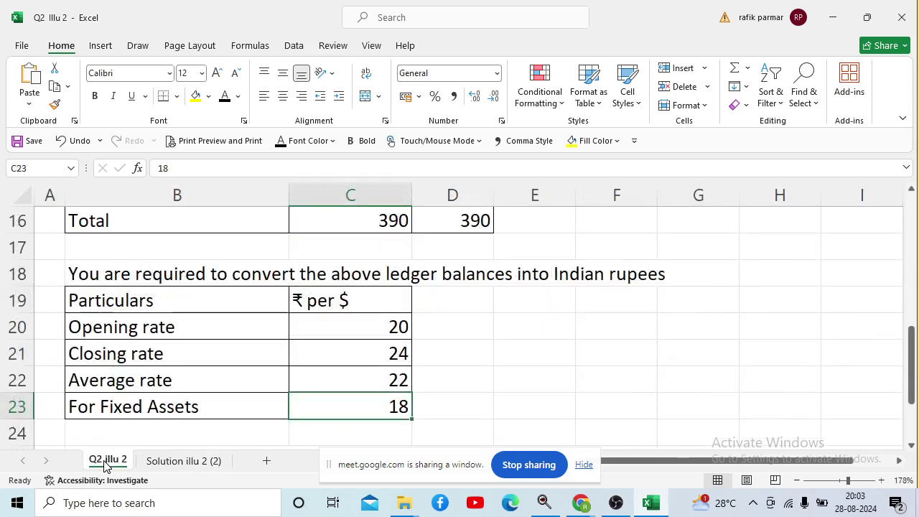
key(Up)
key(Up)
key(Up)
key(Up)
key(Up)
key(Up)
key(Up)
key(Up)
key(Up)
key(Up)
key(Up)
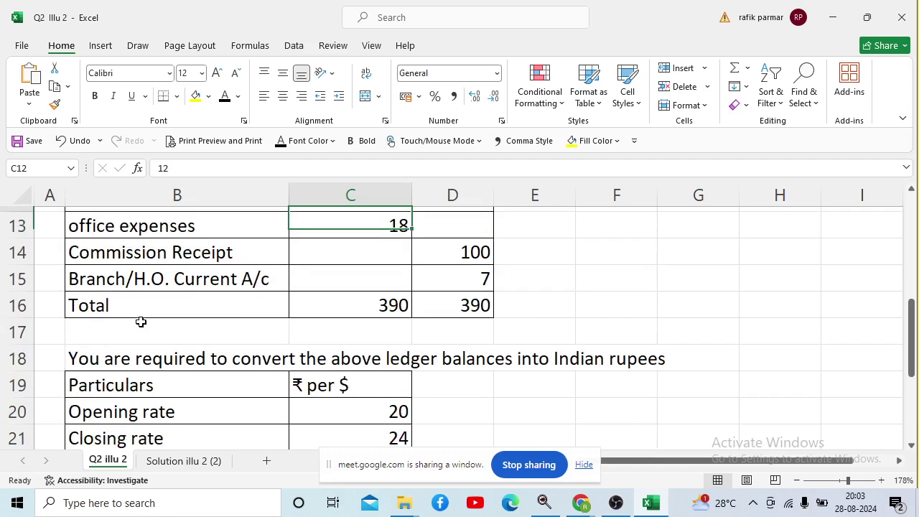
key(Up)
key(Up)
key(Up)
key(Up)
key(Up)
key(Up)
key(Up)
key(Up)
key(Down)
key(Left)
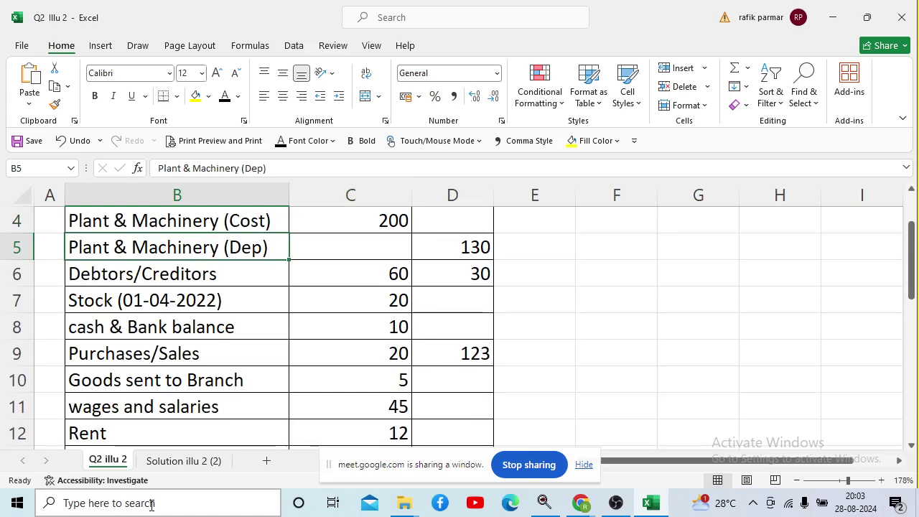
Show "Plant & Machinery (Dep)" in B6 and its Cr $ amount 130 in D6 of the solution sheet in black.
click(202, 464)
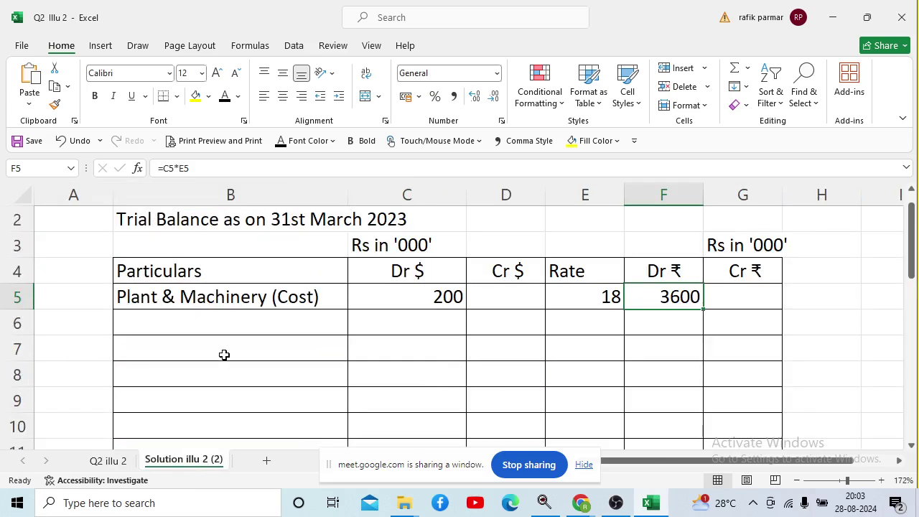
click(224, 327)
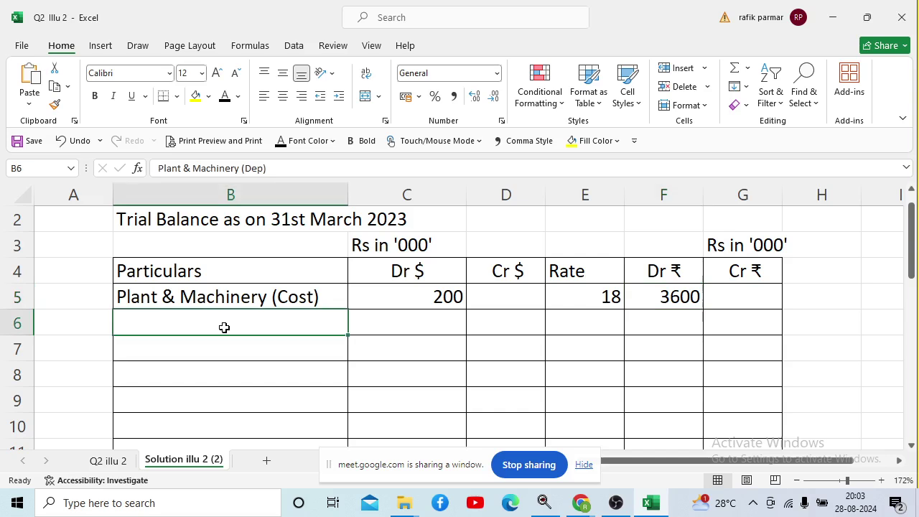
click(224, 103)
key(Right)
key(Right)
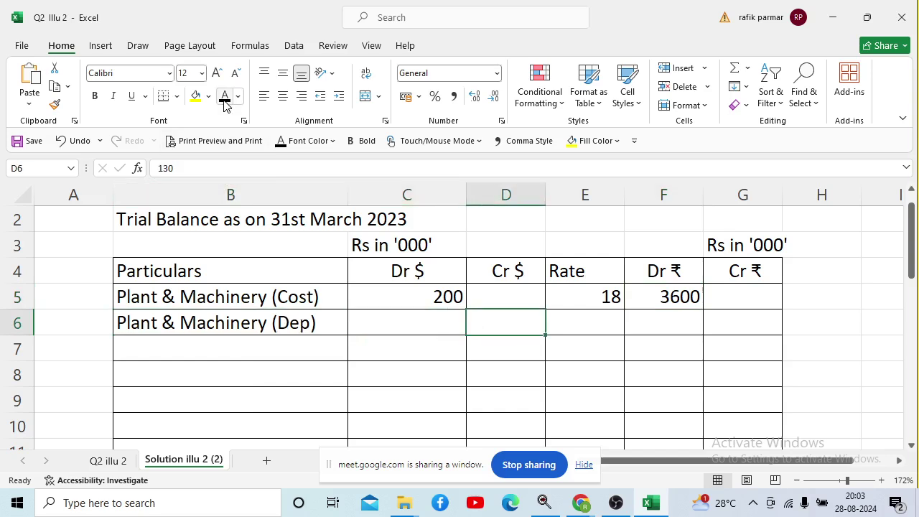
click(225, 102)
Show the depreciation row's rate 18 in E6 and its rupee formula =D6*E6 in G6 in black.
key(Up)
key(Right)
key(Down)
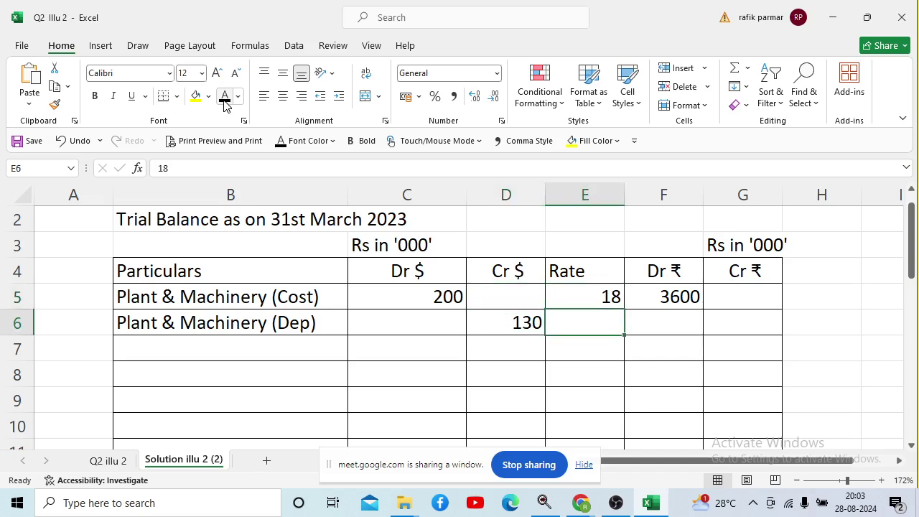
key(ctrl+d)
key(Left)
key(Right)
key(Right)
key(Right)
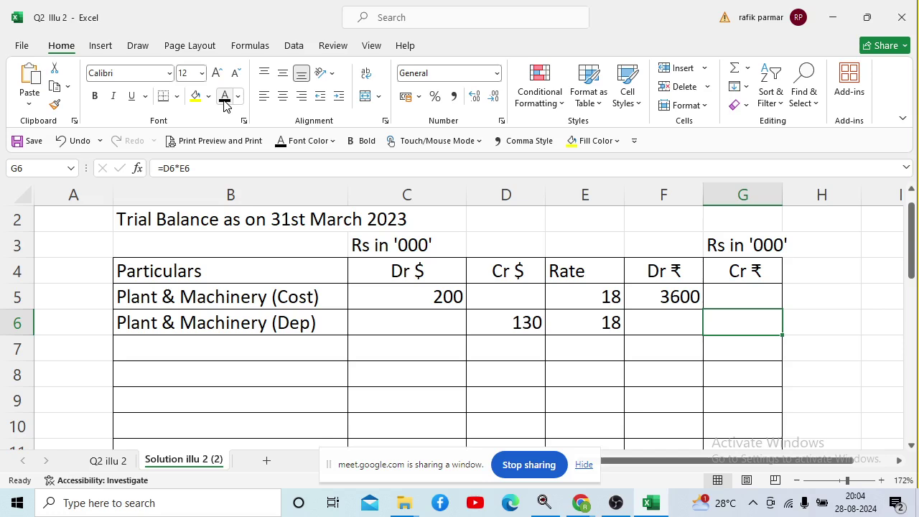
click(225, 103)
Move to the solution's next entry row and check the Debtors/Creditors balances on the Q2 illu 2 sheet.
key(Down)
key(Left)
key(Left)
key(Left)
key(Left)
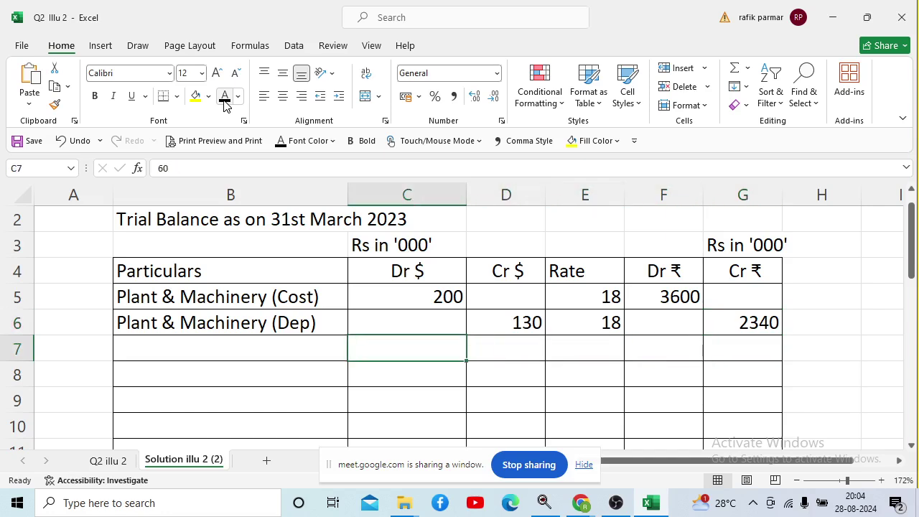
key(Left)
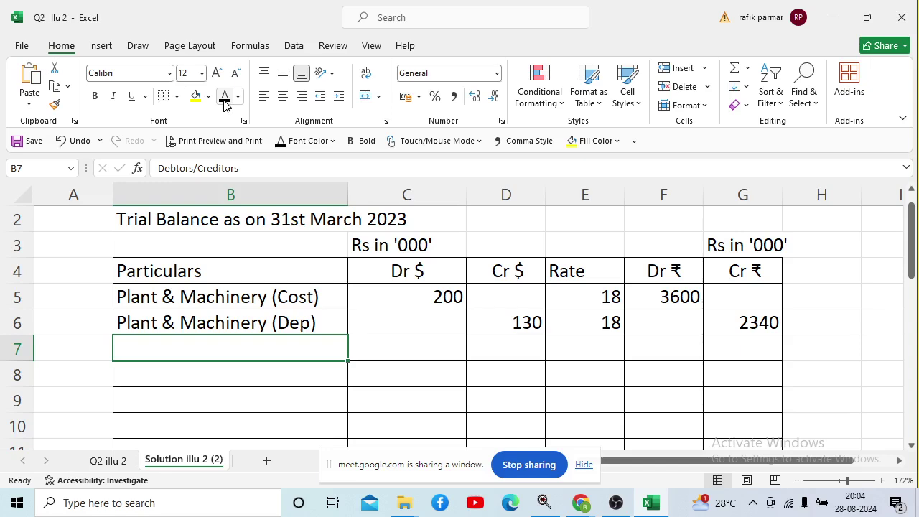
click(108, 461)
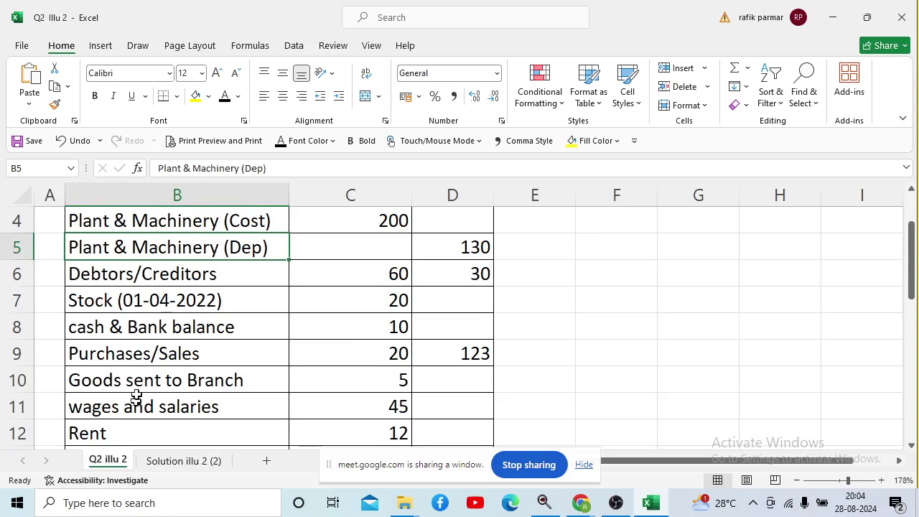
click(147, 273)
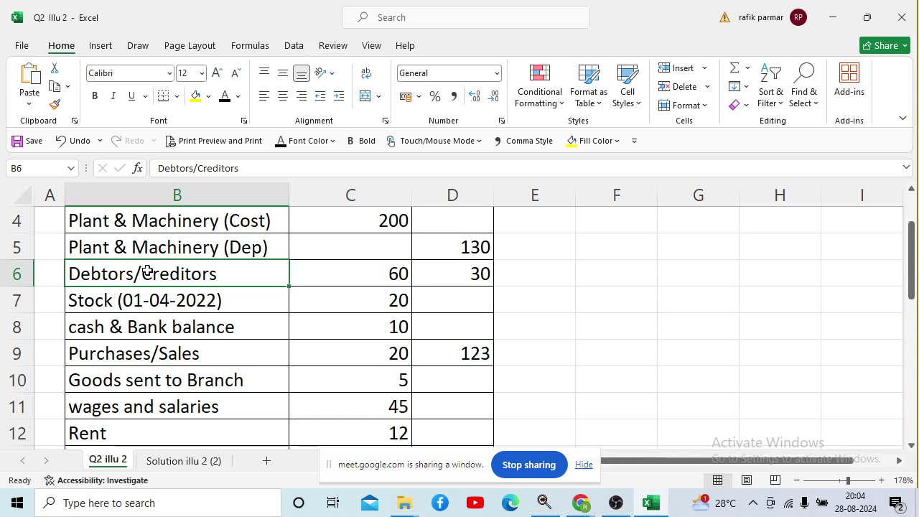
Show "Debtors/Creditors" in B7, 60 in C7 and 30 in D7 of the solution sheet in black.
click(162, 465)
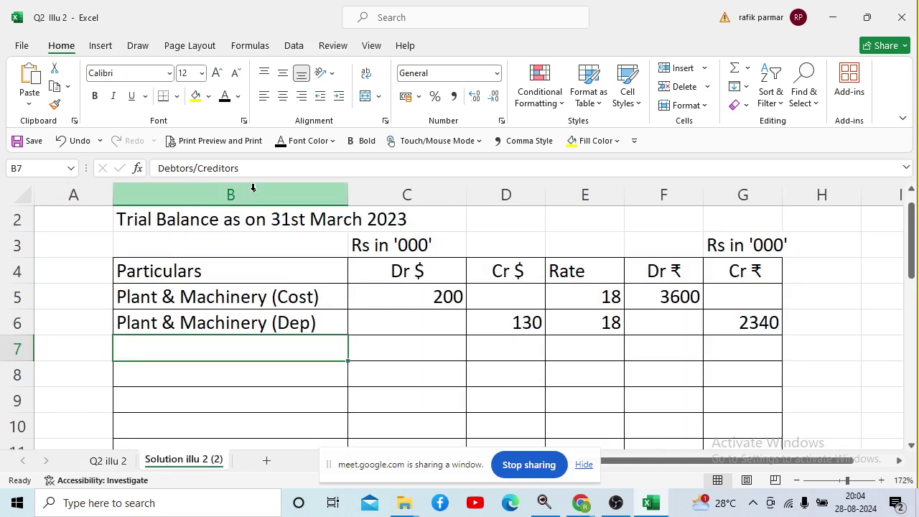
click(227, 101)
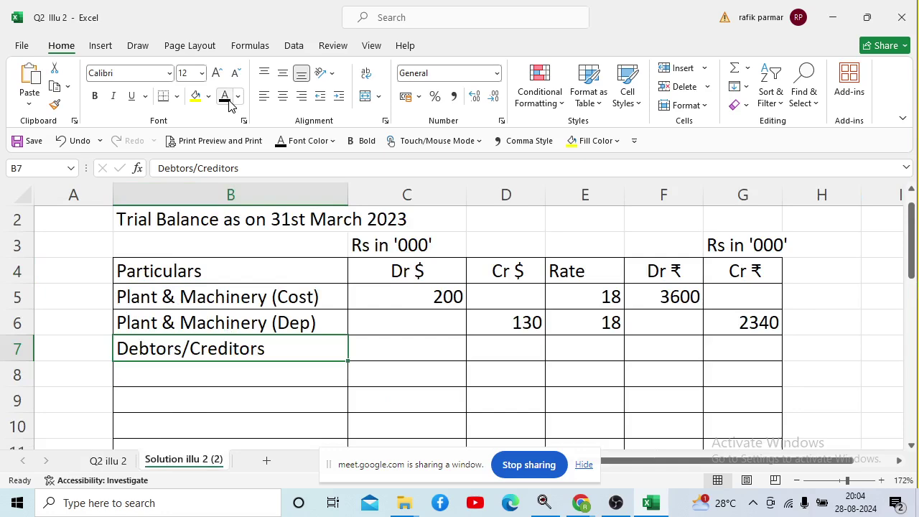
key(Right)
click(227, 101)
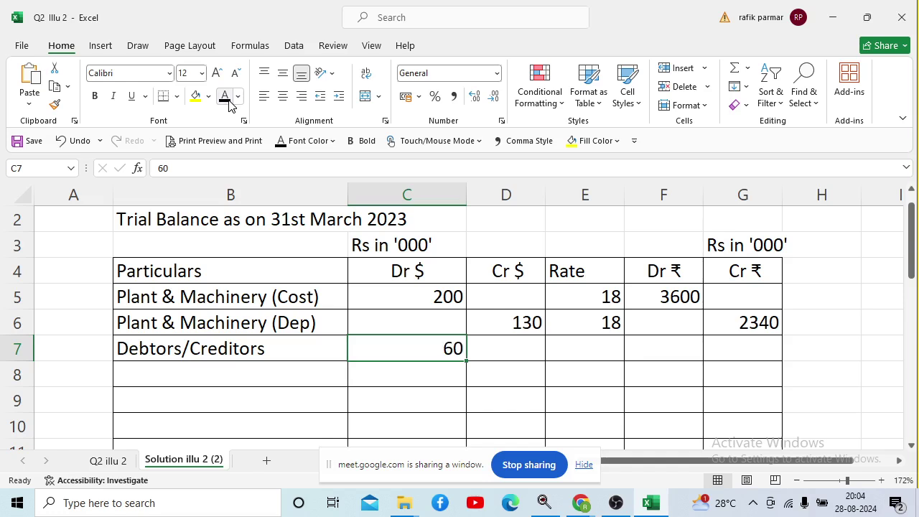
key(Right)
click(227, 101)
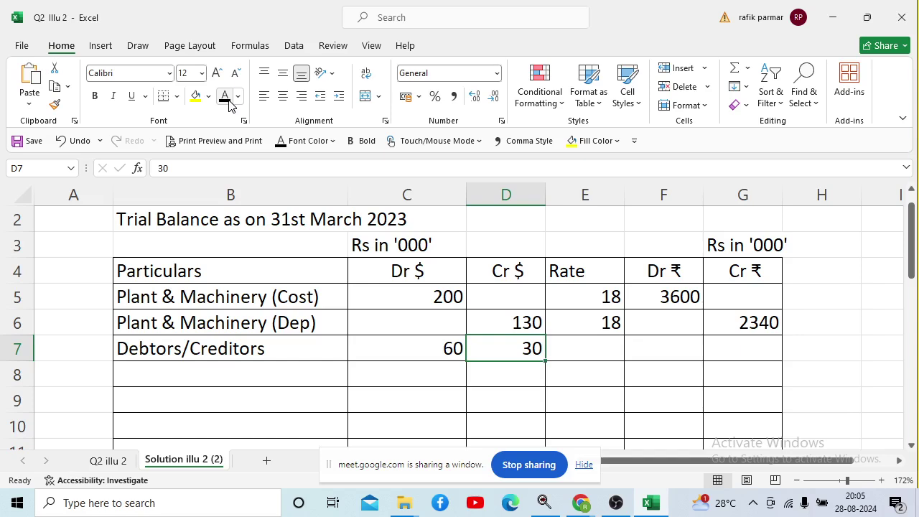
Check the closing rate in the ₹ per $ table on the Q2 illu 2 sheet.
click(122, 464)
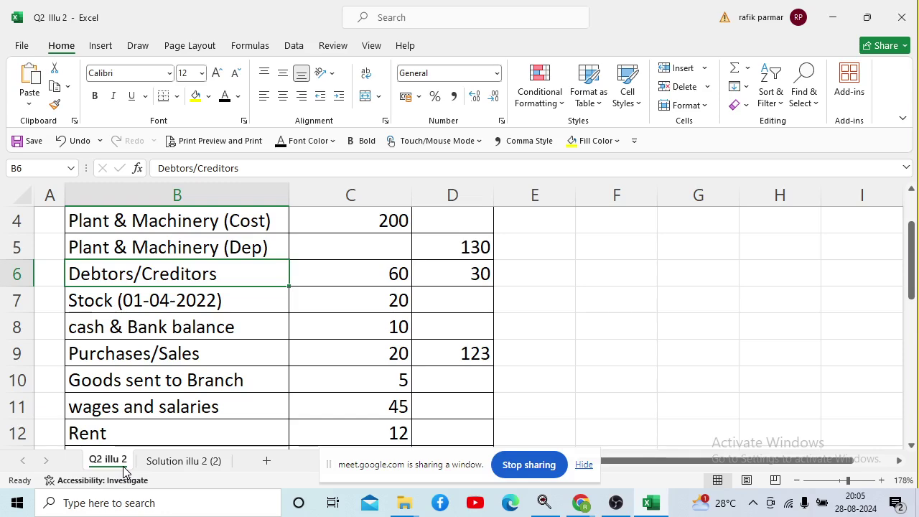
key(Down)
key(Down)
key(Down)
key(Down)
key(Down)
key(Down)
key(Down)
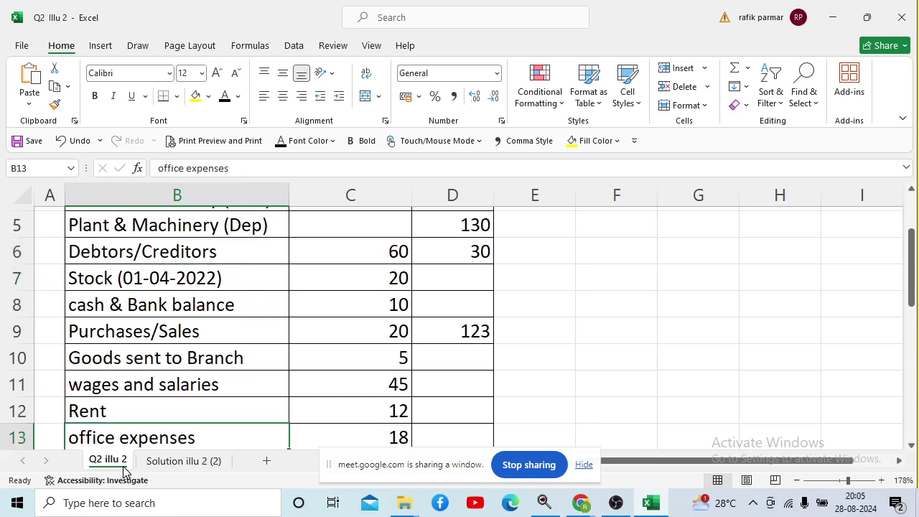
key(Down)
key(Down)
key(Down)
key(Down)
key(Down)
key(Down)
key(Down)
key(Down)
key(Down)
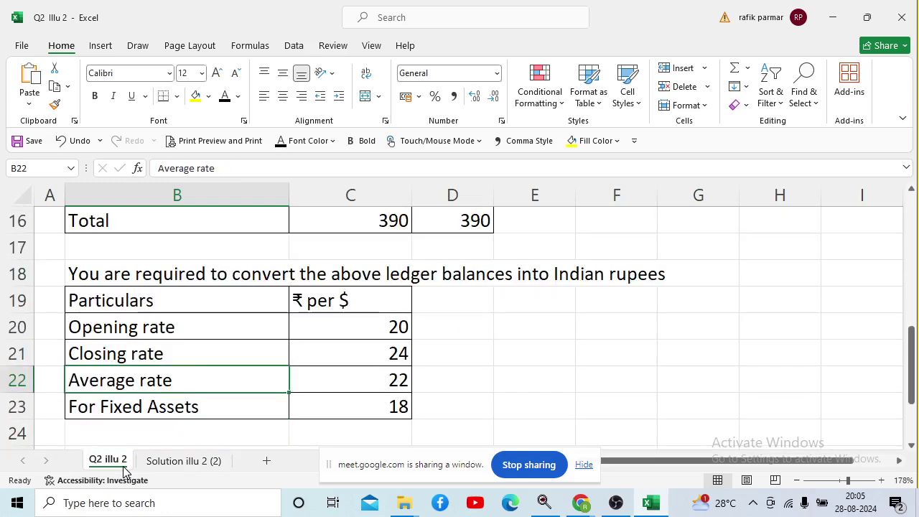
key(Up)
key(Right)
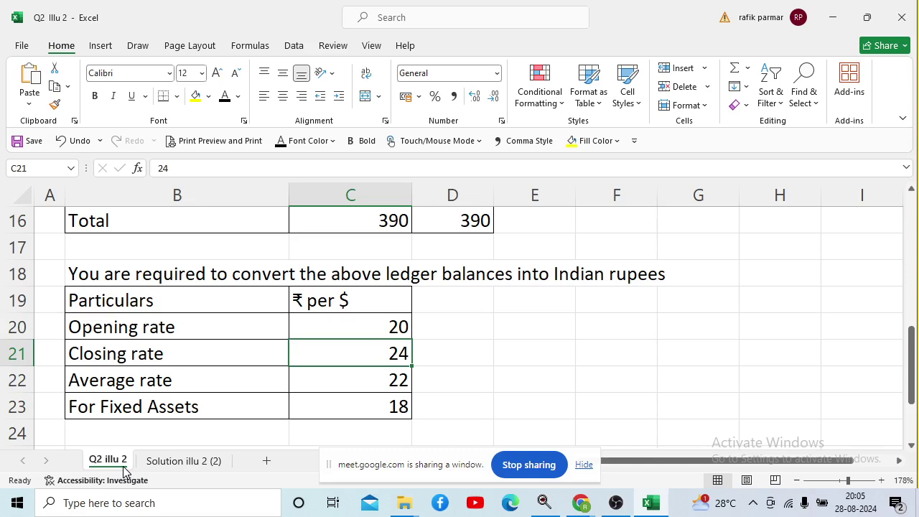
Show the Debtors/Creditors row's rate 24 in E7 of the solution sheet in black.
click(169, 466)
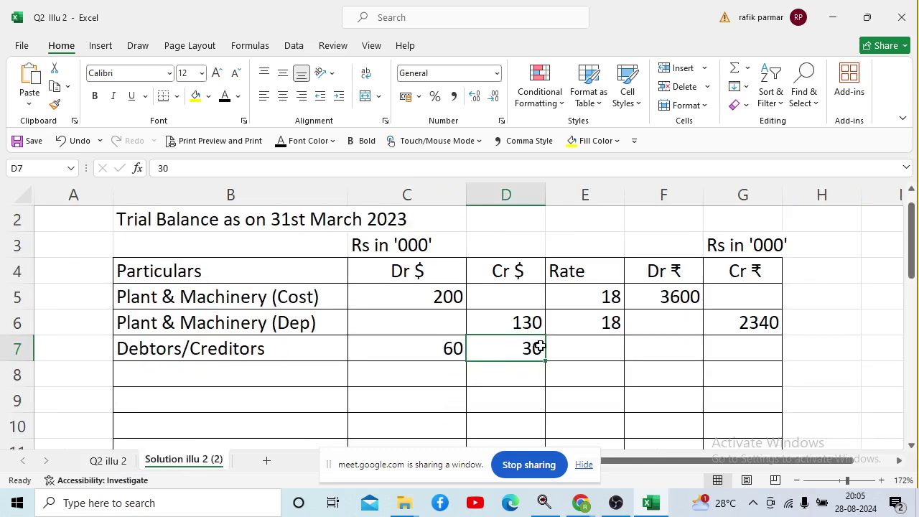
click(575, 340)
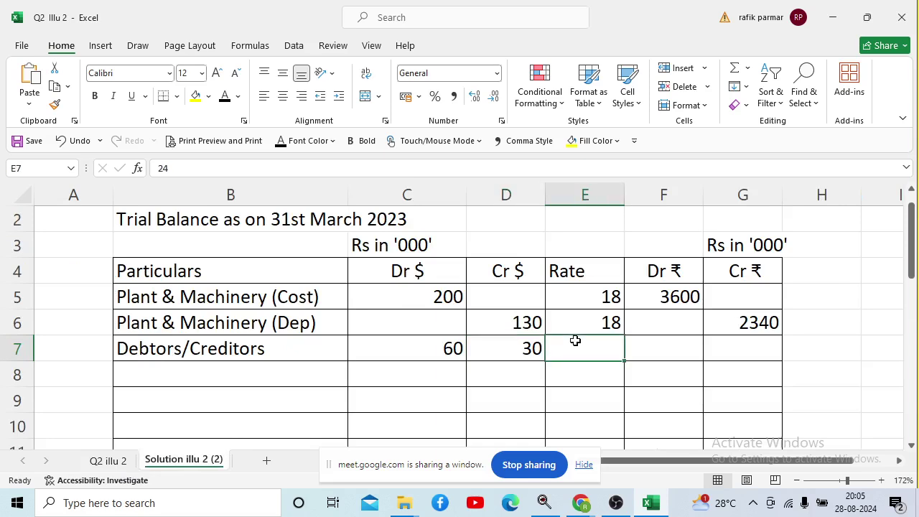
click(224, 102)
Show the Debtors/Creditors rupee formulas =C7*E7 in F7 and =D7*E7 in G7 in black.
click(651, 348)
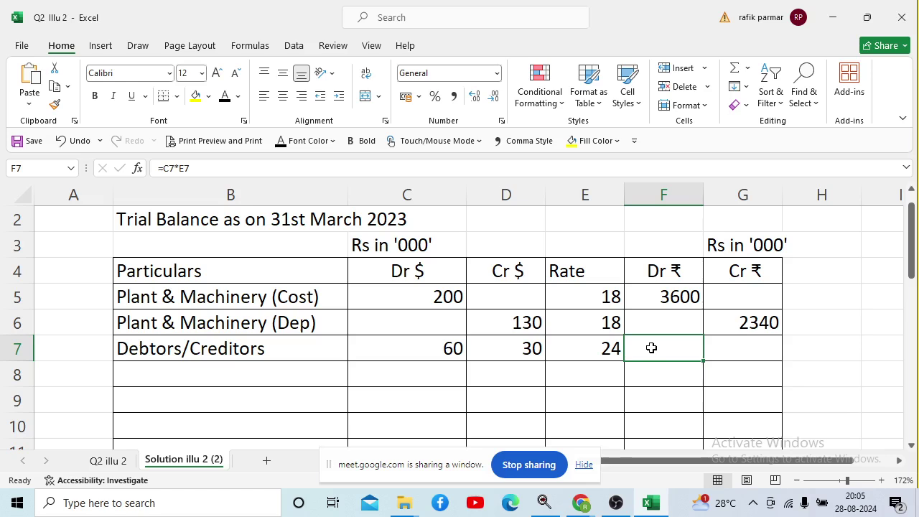
click(224, 99)
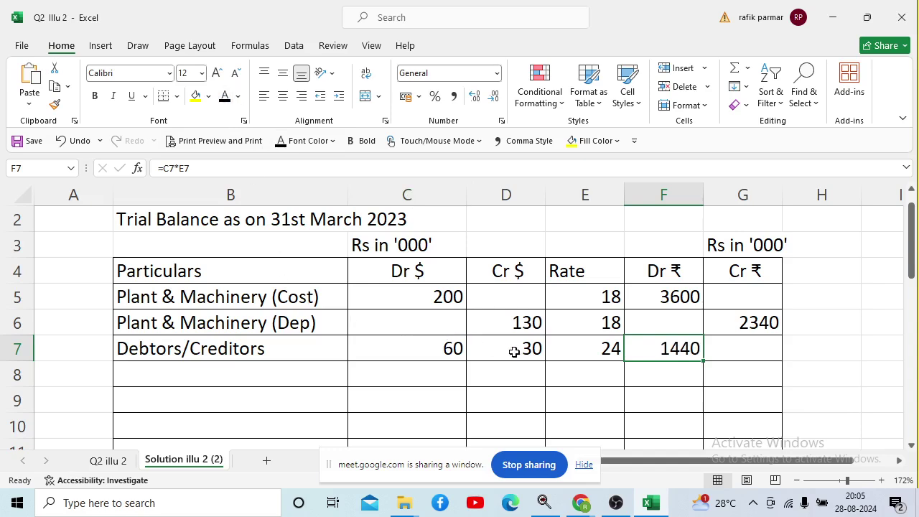
click(742, 351)
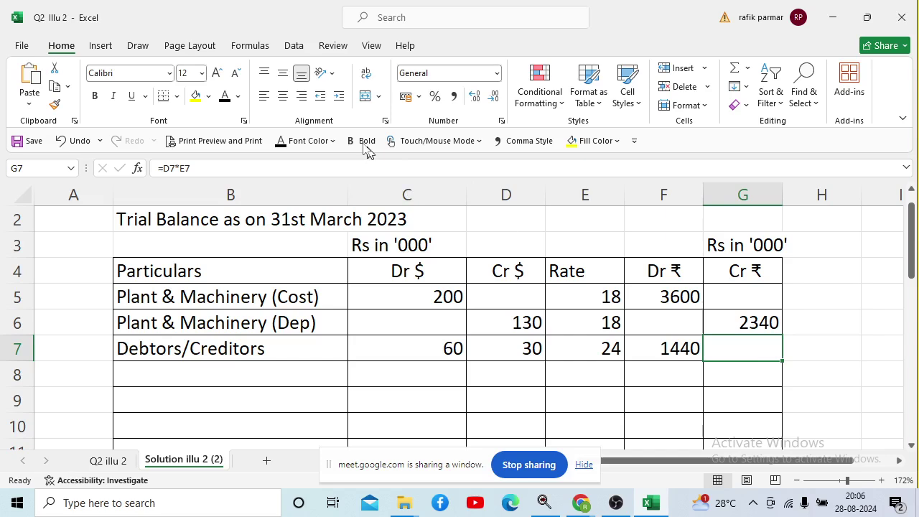
click(225, 96)
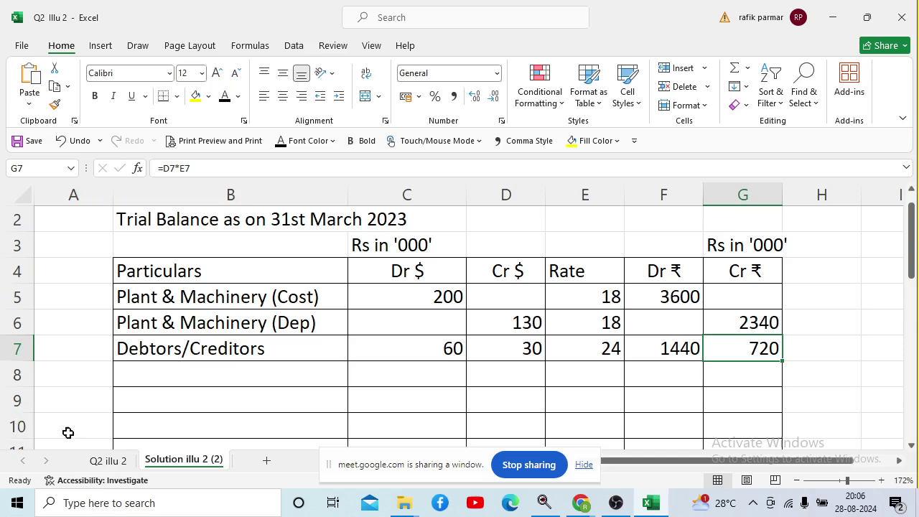
Go back up the Q2 illu 2 trial balance and check the Stock (01-04-2022) entry after Debtors/Creditors.
click(108, 461)
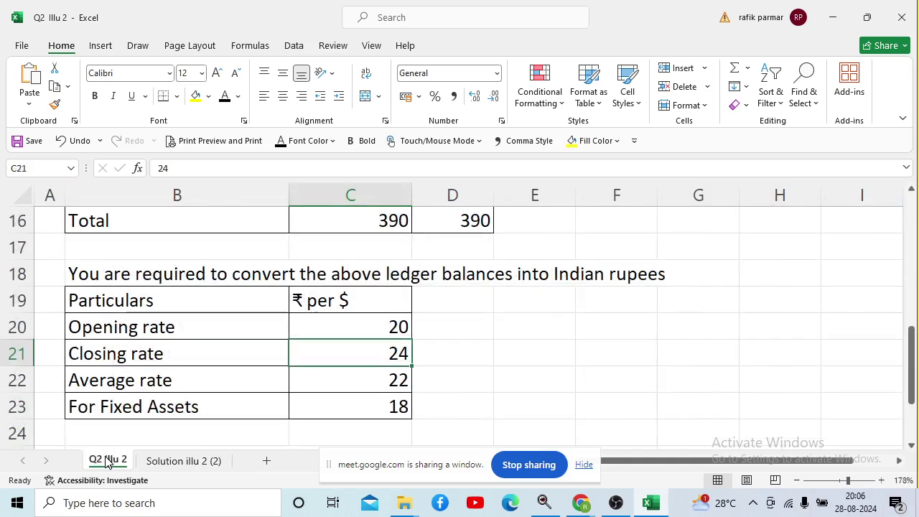
key(Up)
key(Up)
key(Up)
key(Up)
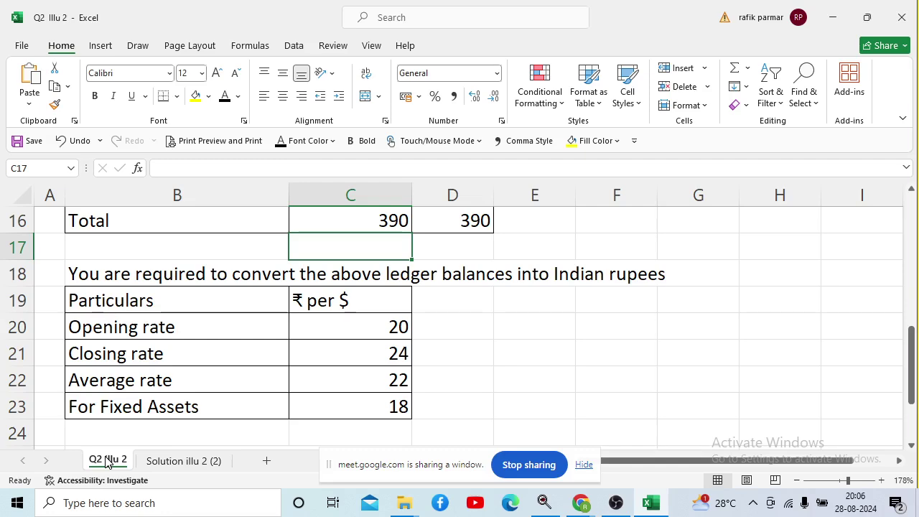
key(Up)
key(Up)
key(Up)
key(Up)
key(Up)
key(Up)
key(Up)
key(Up)
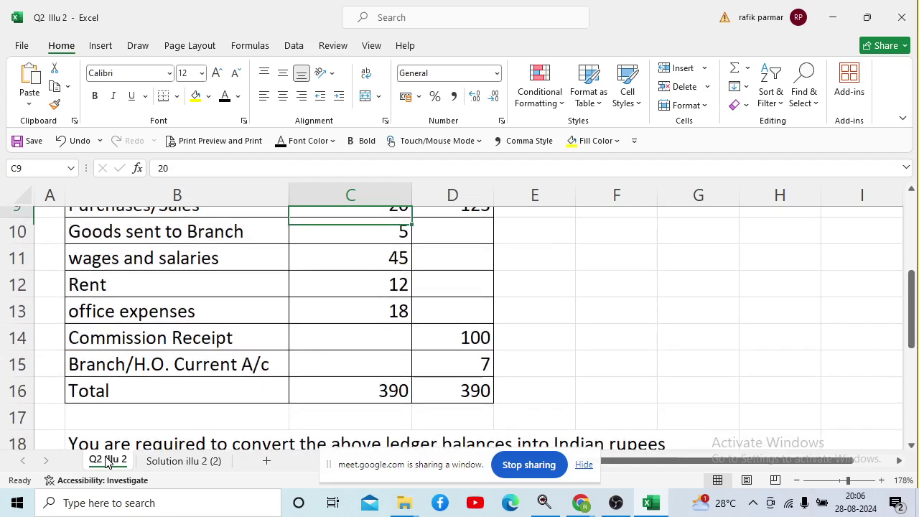
key(Up)
key(Up)
key(Up)
key(Left)
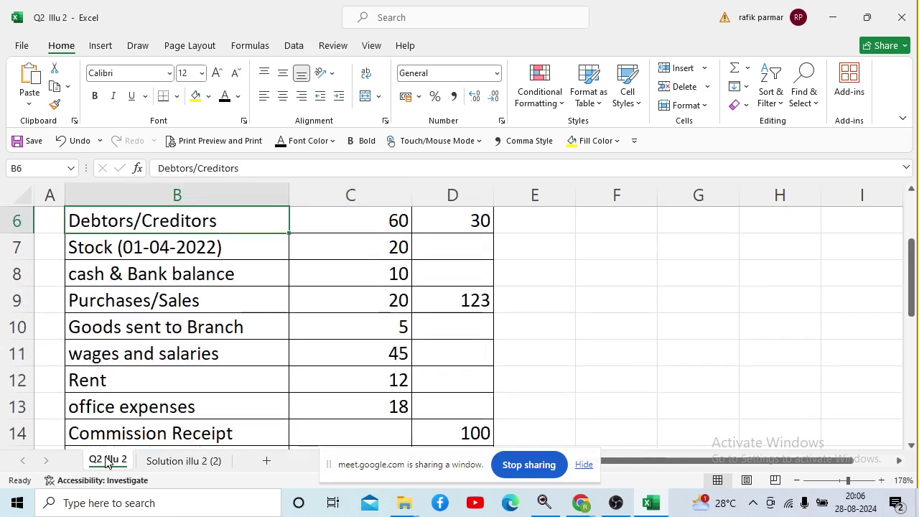
key(Down)
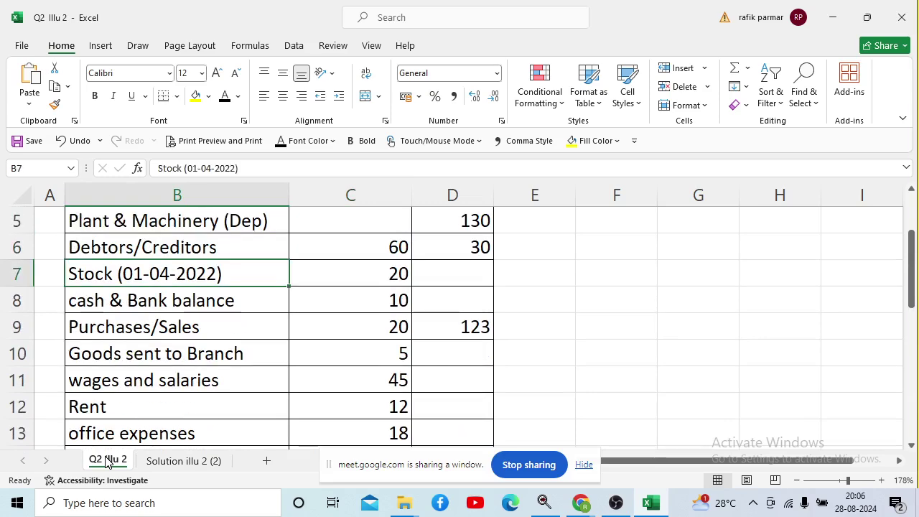
key(Down)
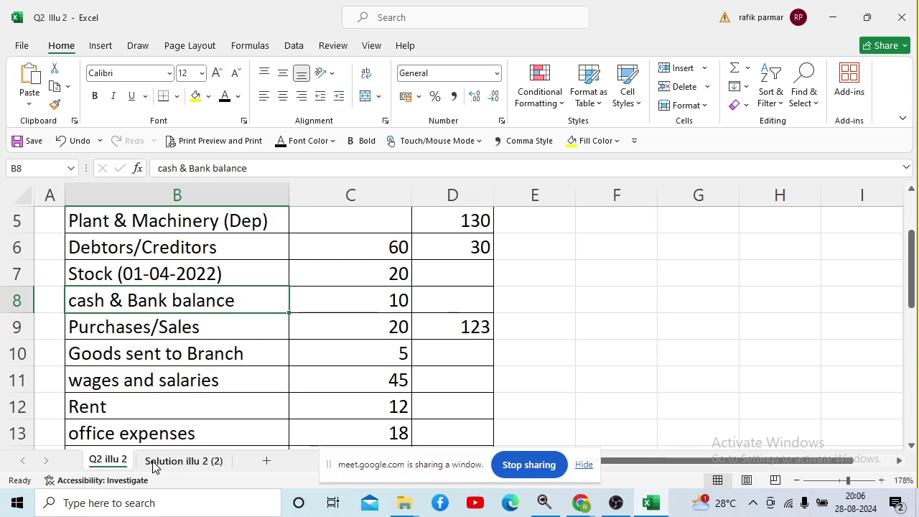
key(Up)
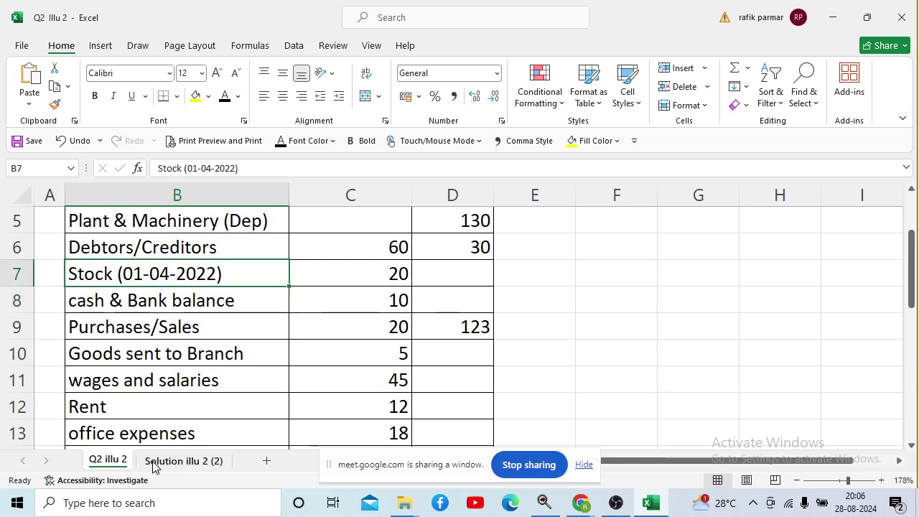
Show "Stock (01-04-2022)" in B8 and its Dr $ amount 20 in C8 of the solution sheet in black.
click(153, 464)
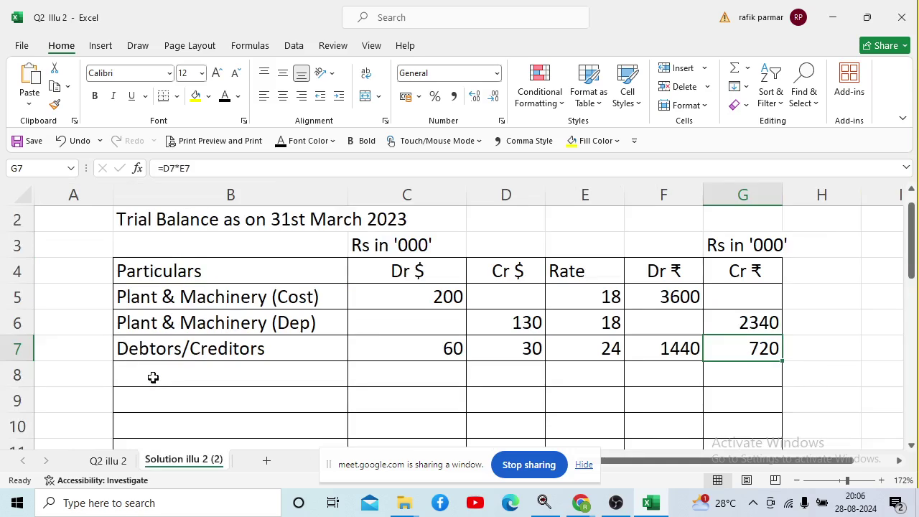
click(153, 377)
text(Stock (01-04-2022))
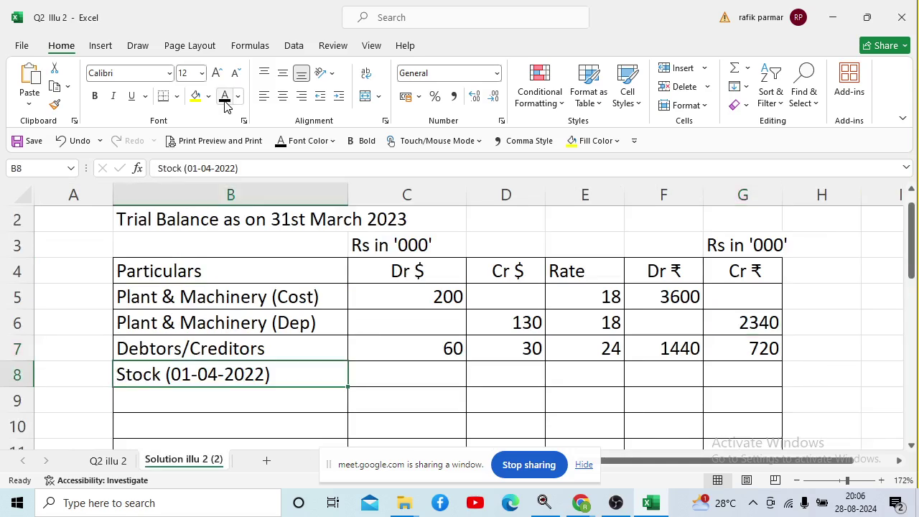
key(Tab)
text(20)
key(ctrl+Return)
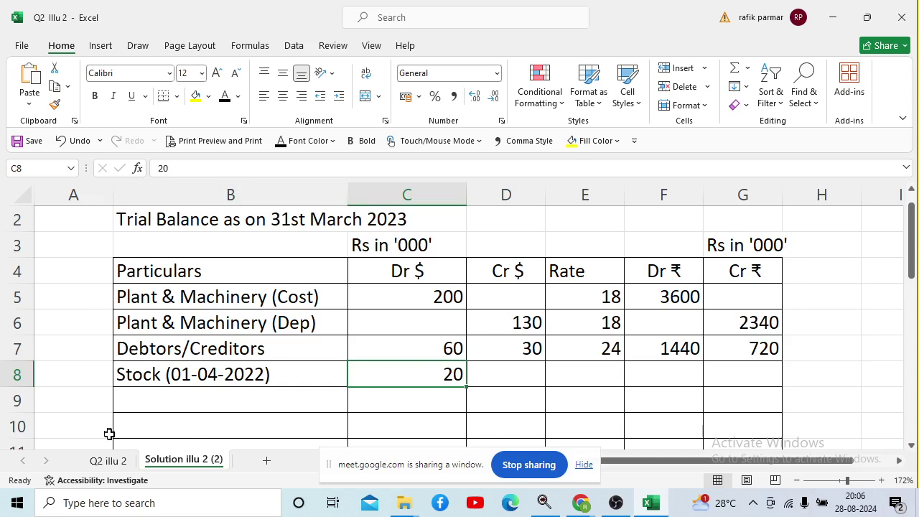
Check the opening rate in the ₹ per $ table on the Q2 illu 2 sheet.
click(108, 460)
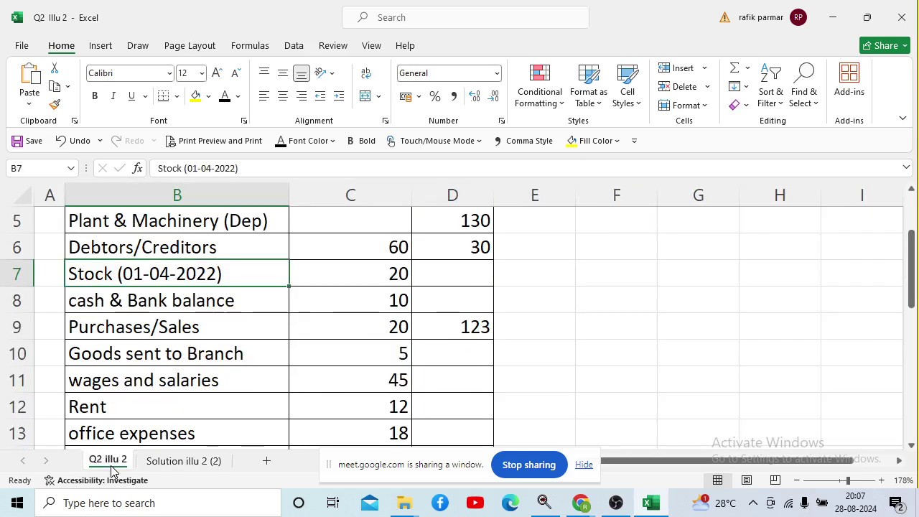
key(ctrl+Down)
key(ctrl+Down)
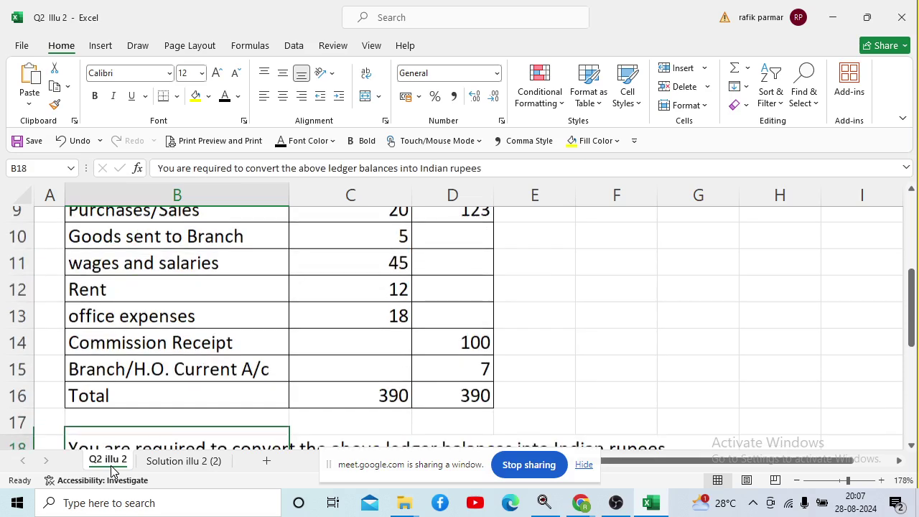
key(ctrl+Down)
key(Up)
key(Up)
key(Right)
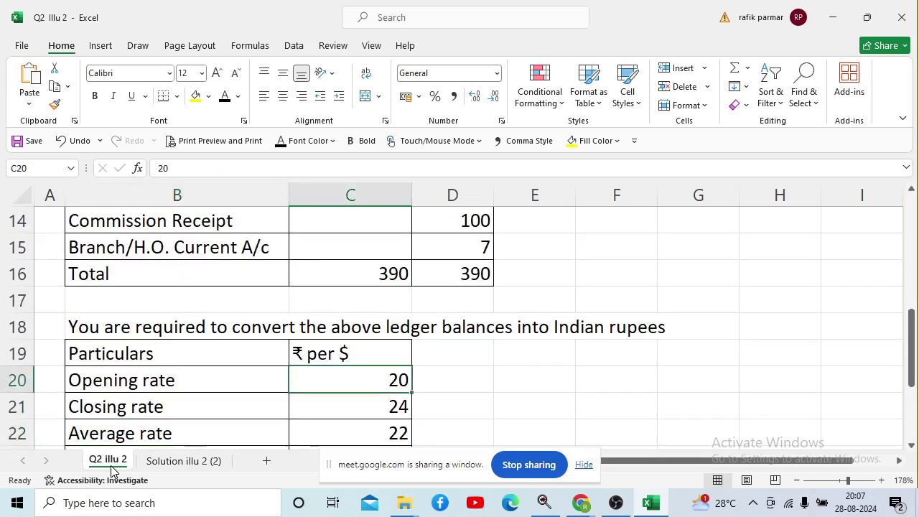
Show the stock row's rate 20 in E8 and its rupee formula =C8*E8 in F8 of the solution sheet in black.
click(176, 461)
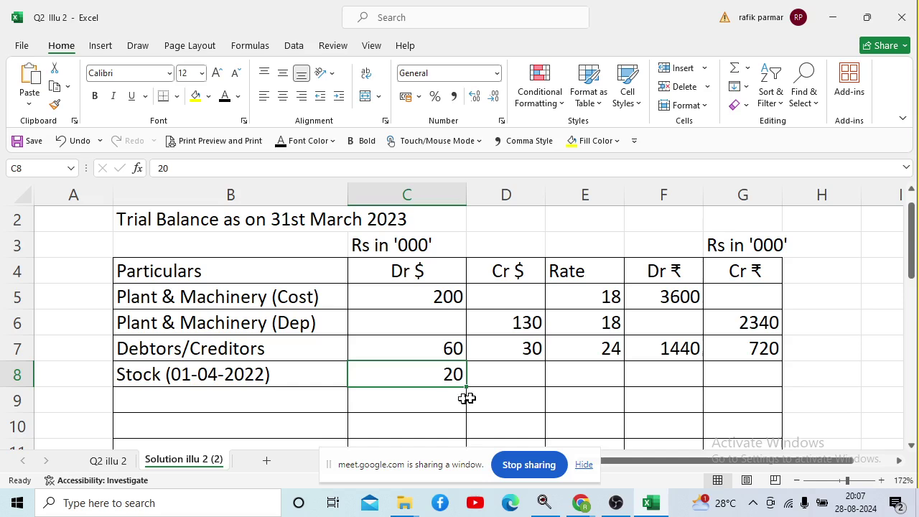
click(588, 368)
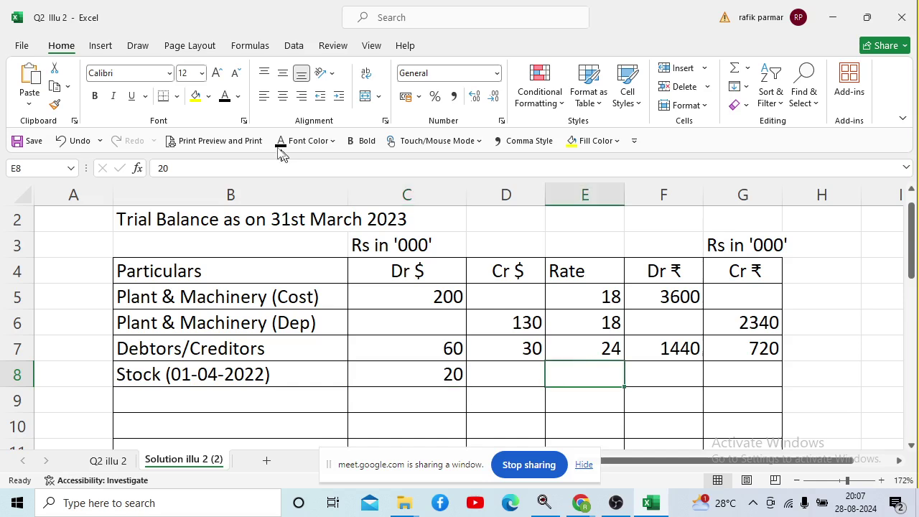
text(20)
key(ctrl+Return)
click(666, 367)
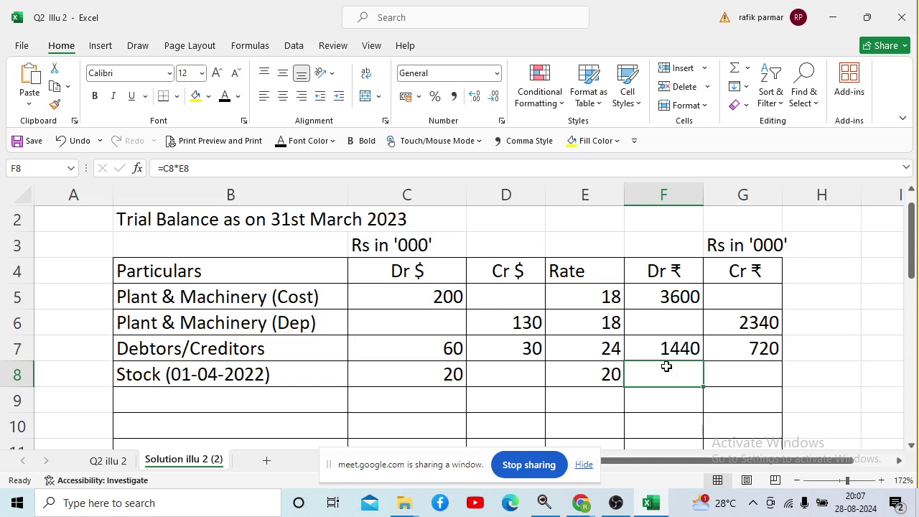
click(225, 99)
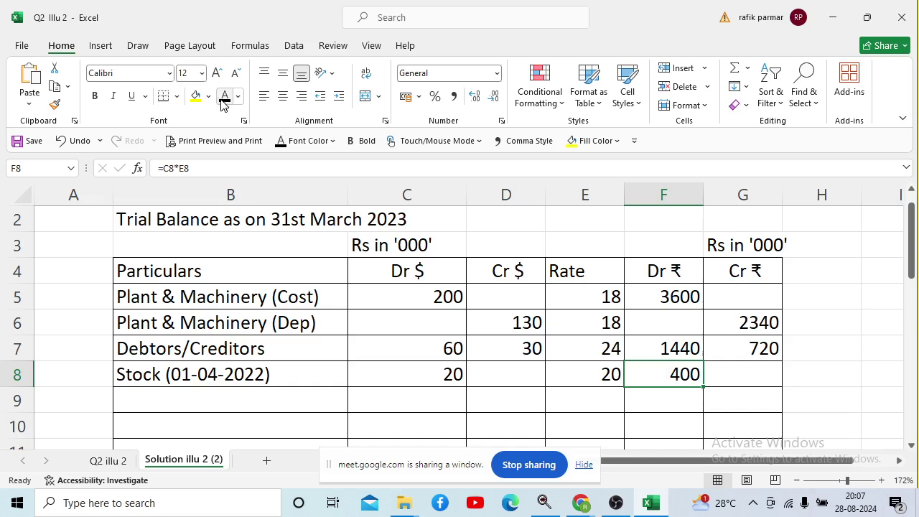
Move to B9 of the solution sheet and check the cash & Bank balance entry on the Q2 illu 2 sheet.
key(Left)
key(Left)
key(Left)
key(Left)
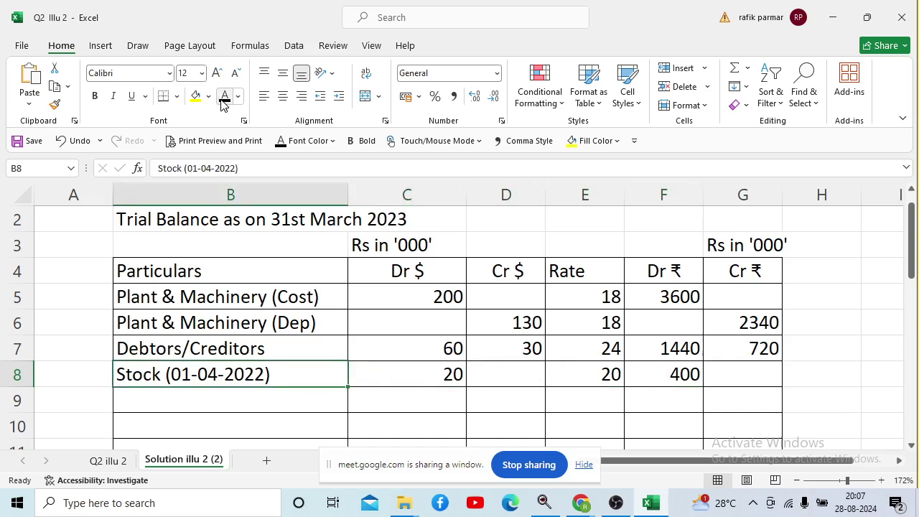
key(Down)
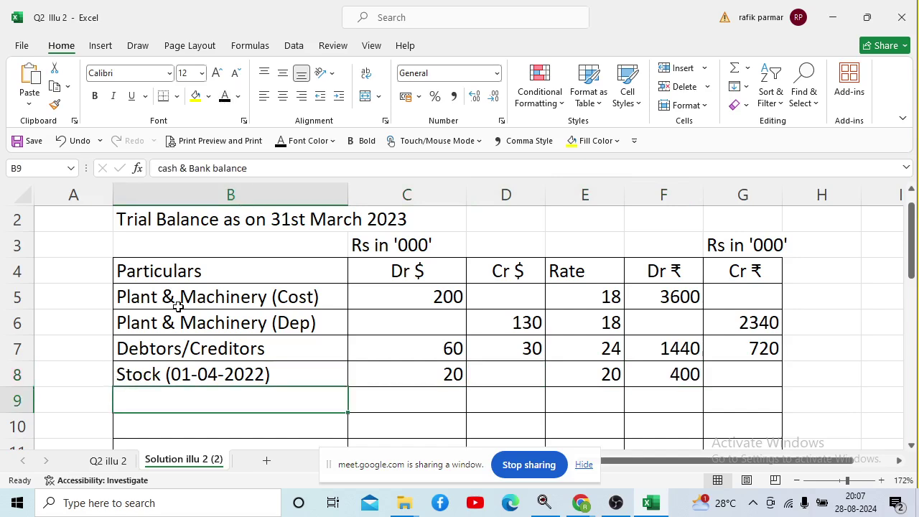
click(109, 461)
key(Up)
key(Up)
key(Up)
key(Up)
key(Up)
key(Up)
key(Up)
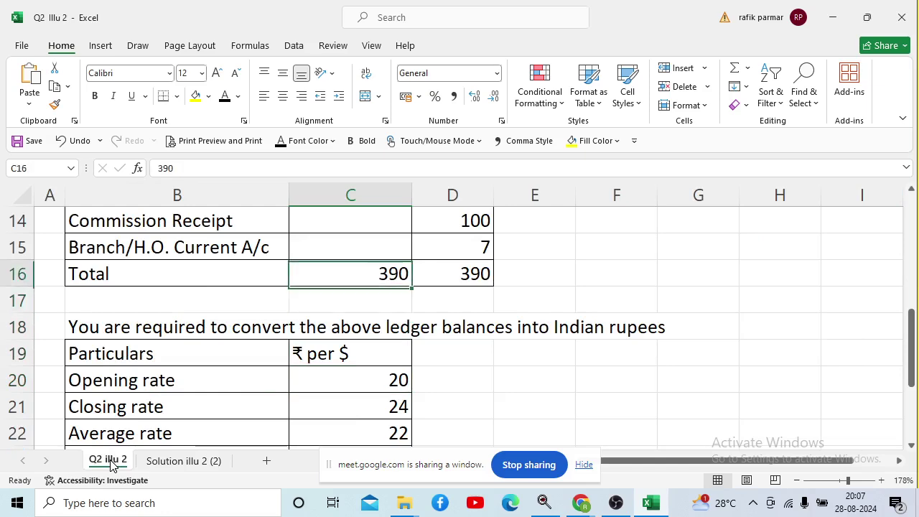
key(Up)
key(Left)
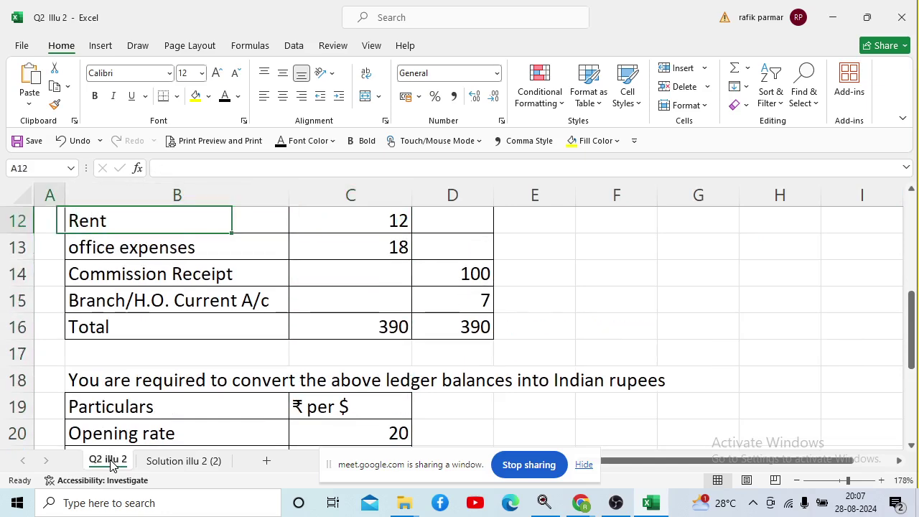
key(Up)
key(Up)
key(Up)
key(Up)
key(Up)
key(Up)
key(Up)
key(Down)
key(Down)
key(Down)
key(Right)
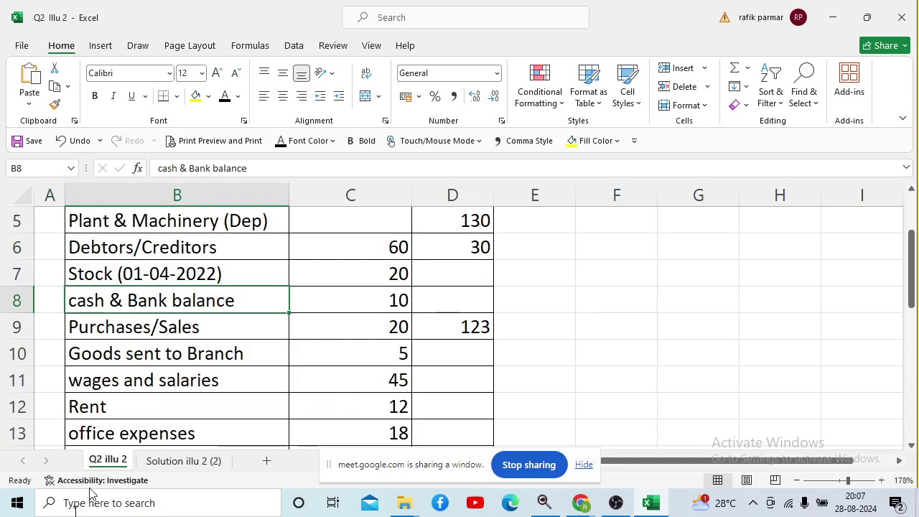
Show "cash & Bank balance" in B9 and 10 in C9 of the solution sheet in black, and select the Debtors/Creditors rate in E7.
click(162, 461)
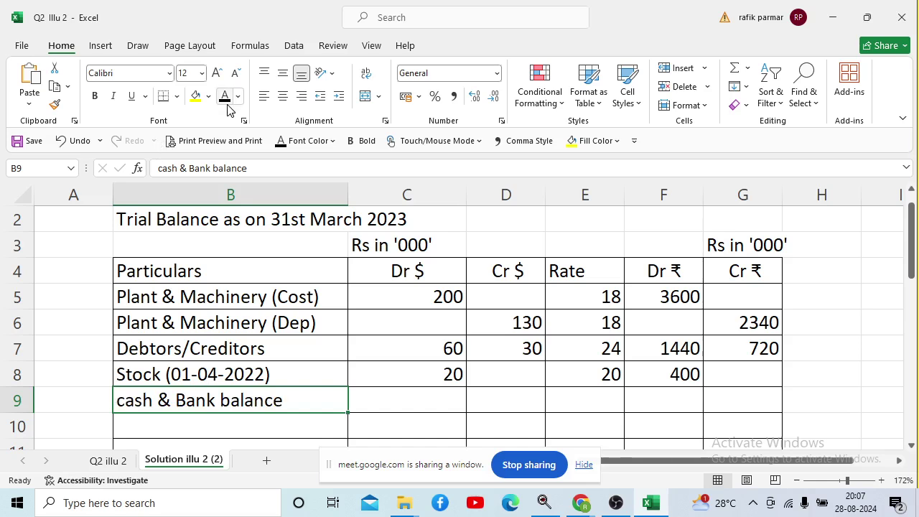
key(Right)
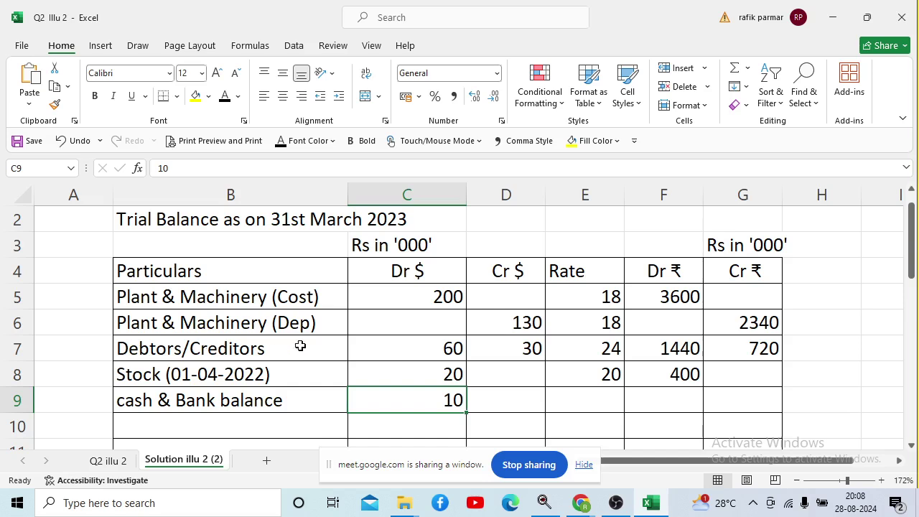
click(585, 344)
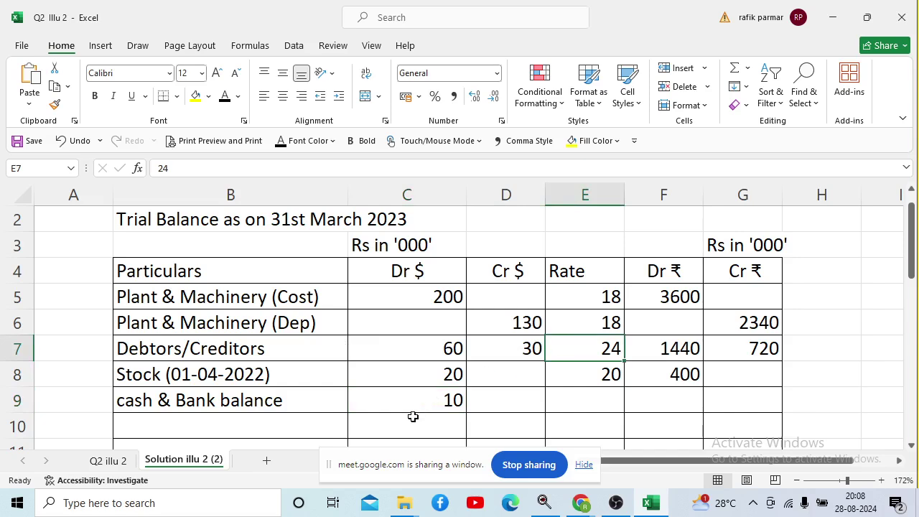
Check the closing rate in the ₹ per $ table on the Q2 illu 2 sheet.
click(98, 467)
key(Down)
key(Down)
key(Down)
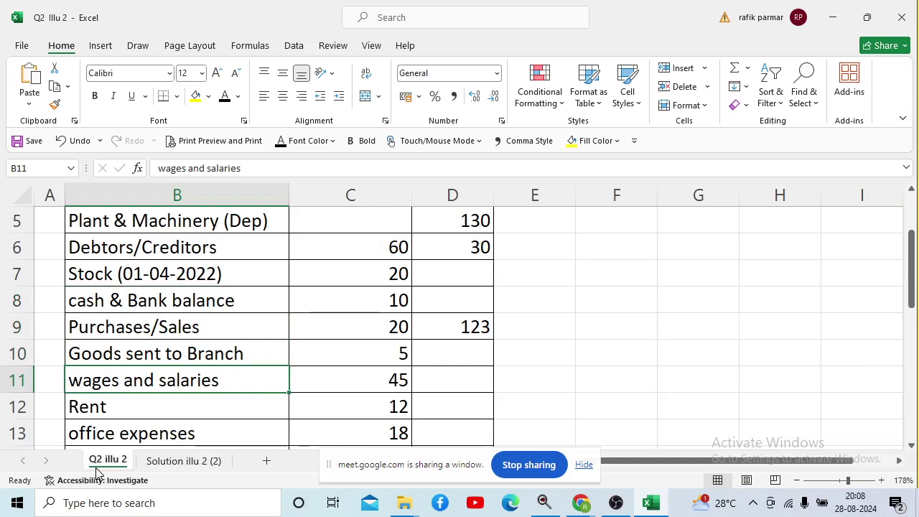
key(Page_Down)
key(Right)
key(Right)
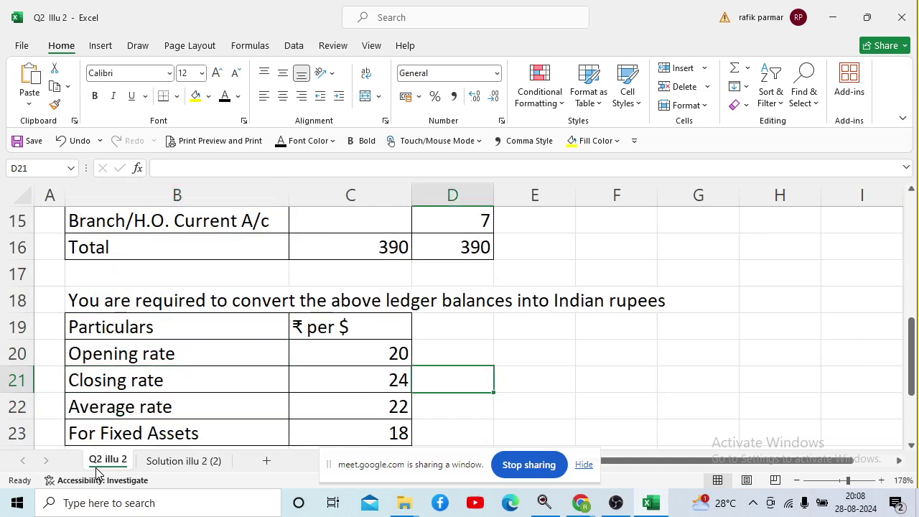
key(Left)
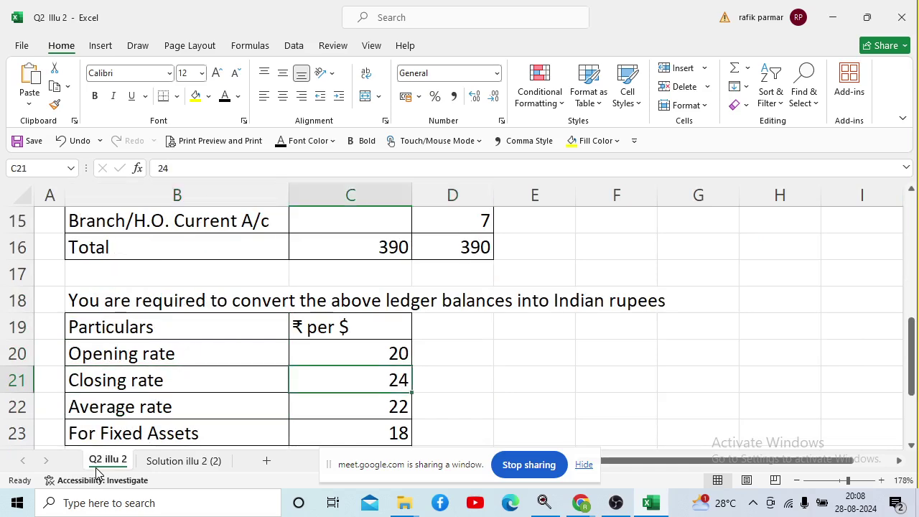
Show the cash & Bank balance row's rate 24 in E9 and its rupee formula =C9*E9 in F9 of the solution sheet in black.
click(169, 461)
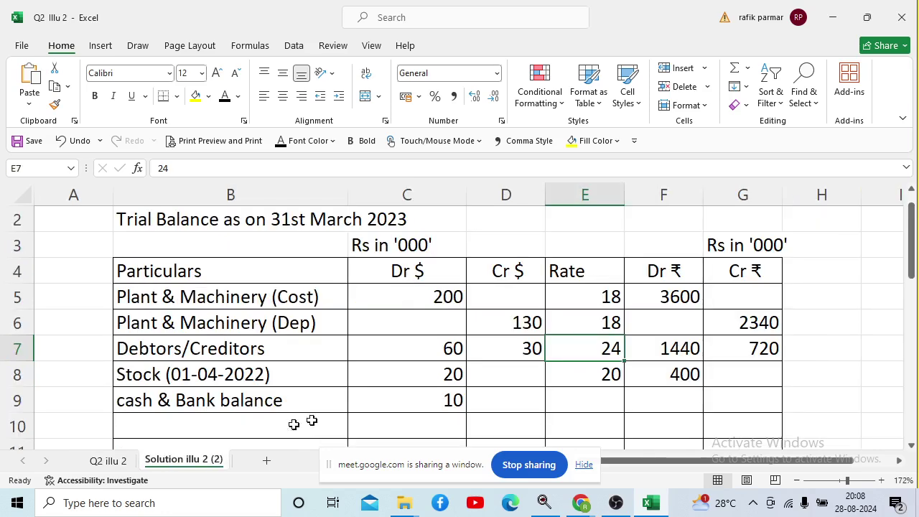
click(580, 401)
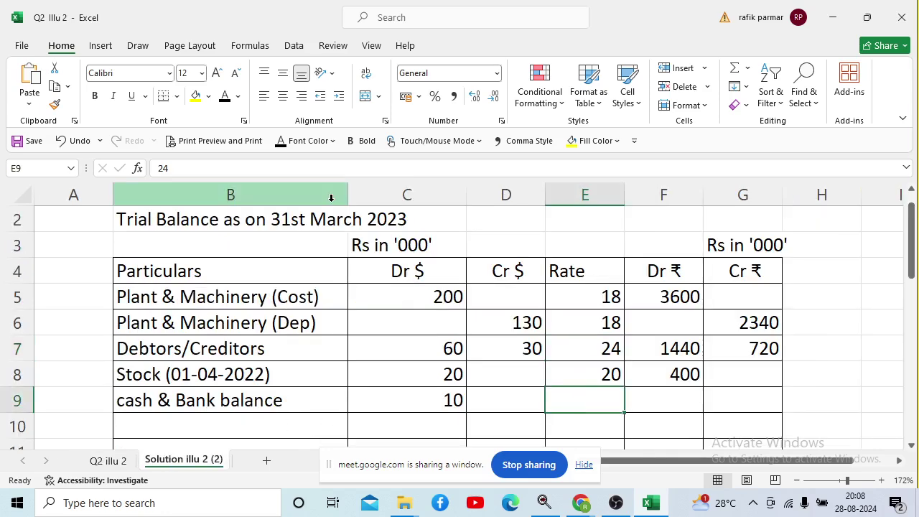
click(224, 98)
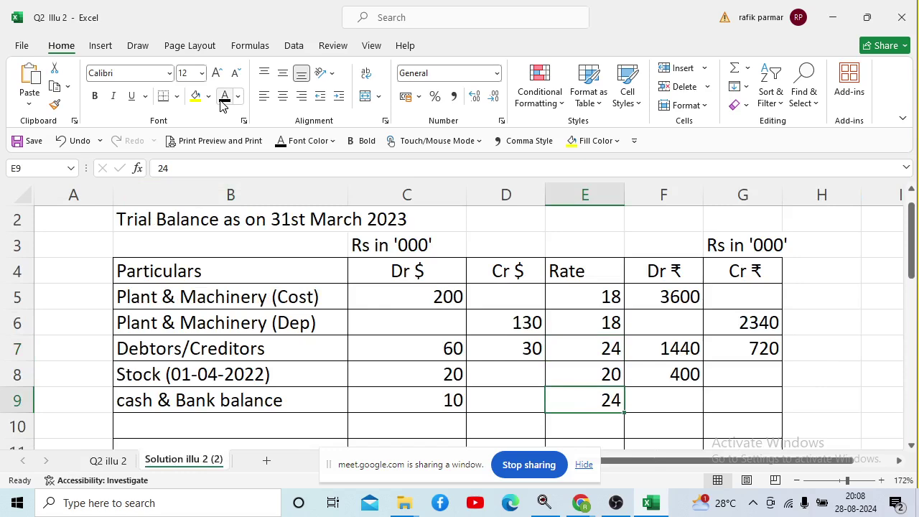
key(Right)
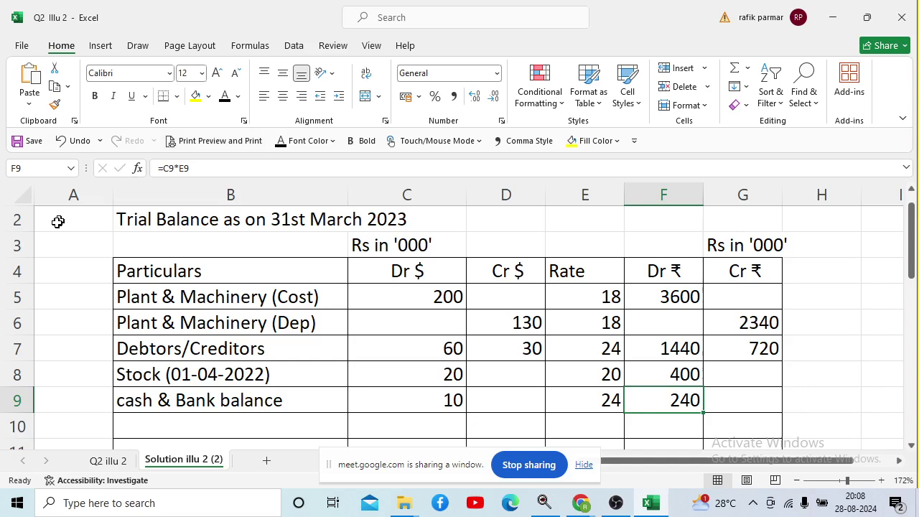
Check the Purchases/Sales entry in the trial balance on the Q2 illu 2 sheet.
click(104, 460)
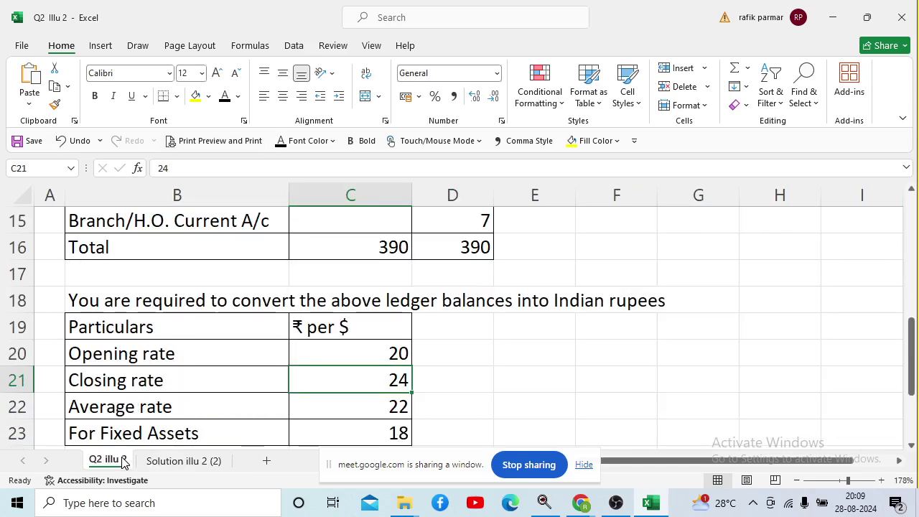
key(Up)
key(Up)
key(Up)
key(Up)
key(Up)
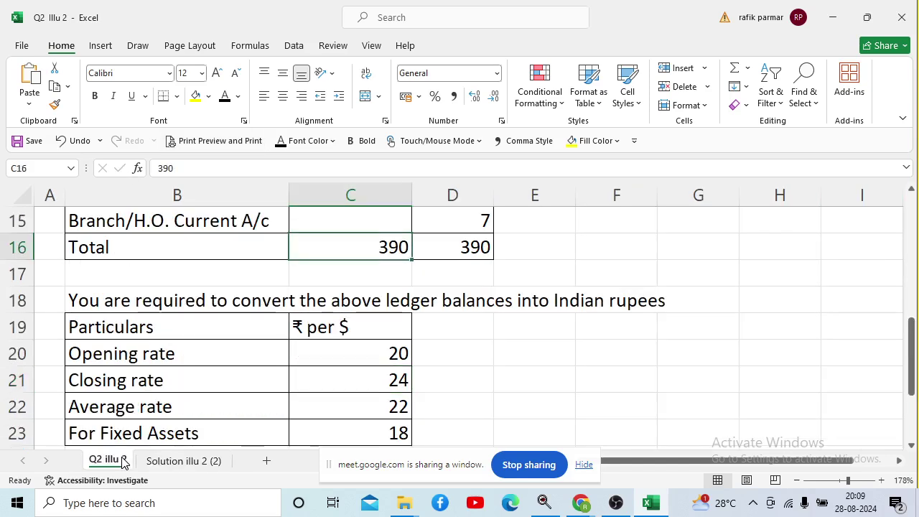
key(Page_Up)
key(Left)
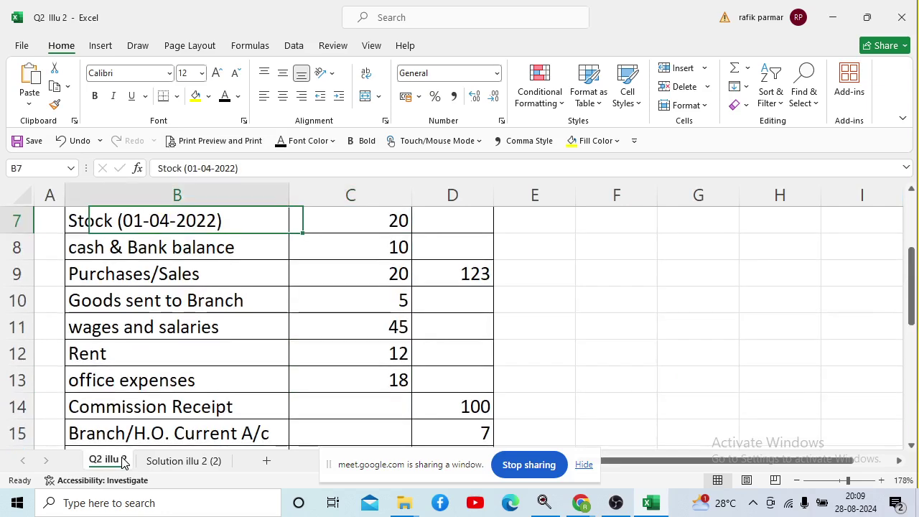
key(Left)
key(Down)
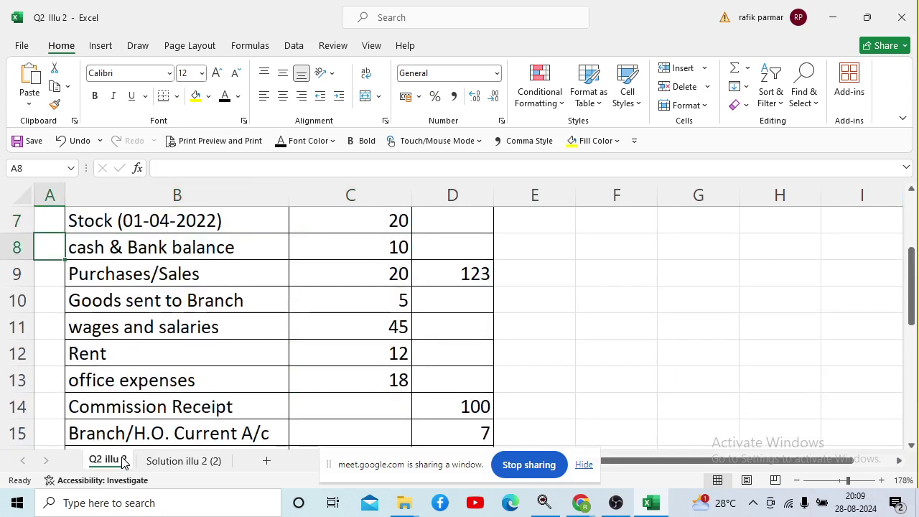
key(Down)
key(Right)
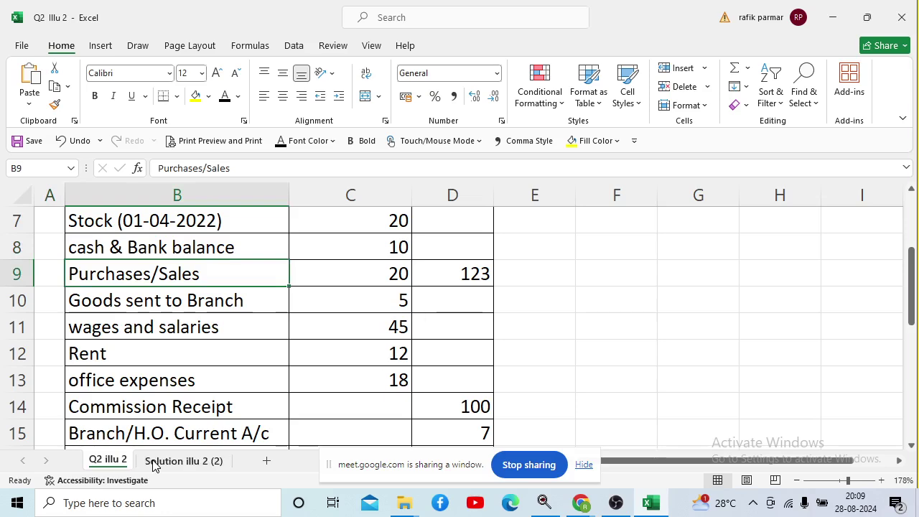
Show "Purchases/Sales" in B10, 20 in C10 and 123 in D10 of the solution sheet in black.
click(152, 465)
key(Down)
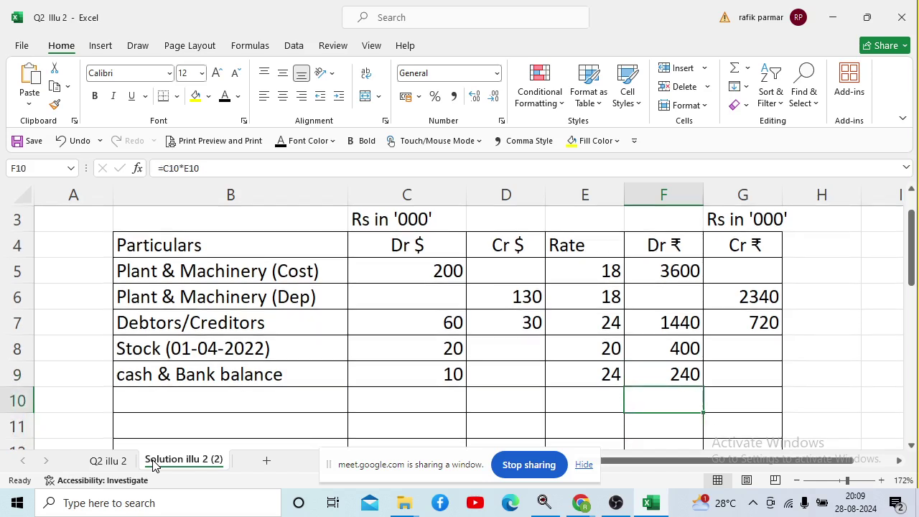
key(Left)
key(Left)
key(Left)
key(Left)
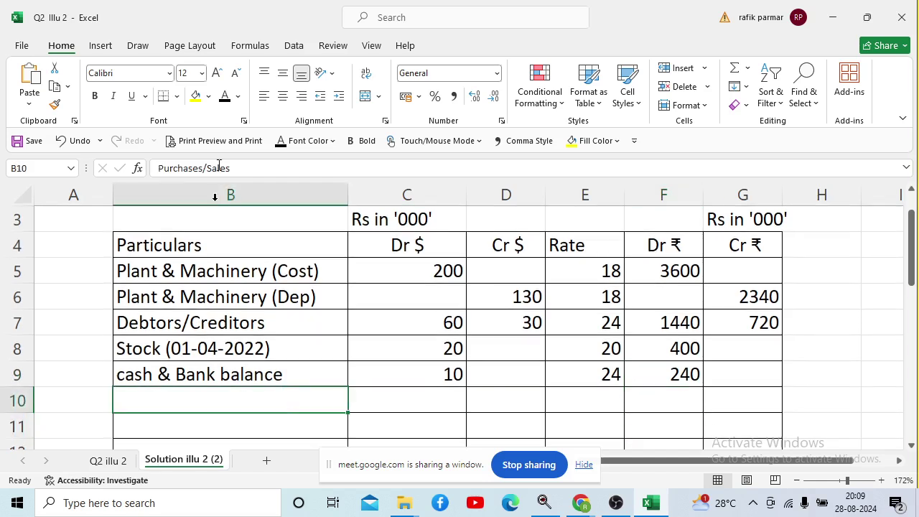
click(225, 97)
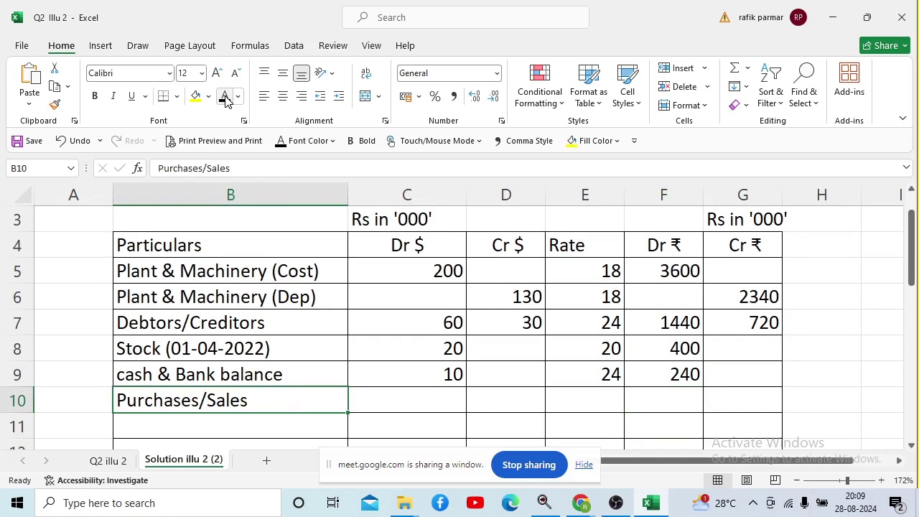
key(Right)
click(225, 97)
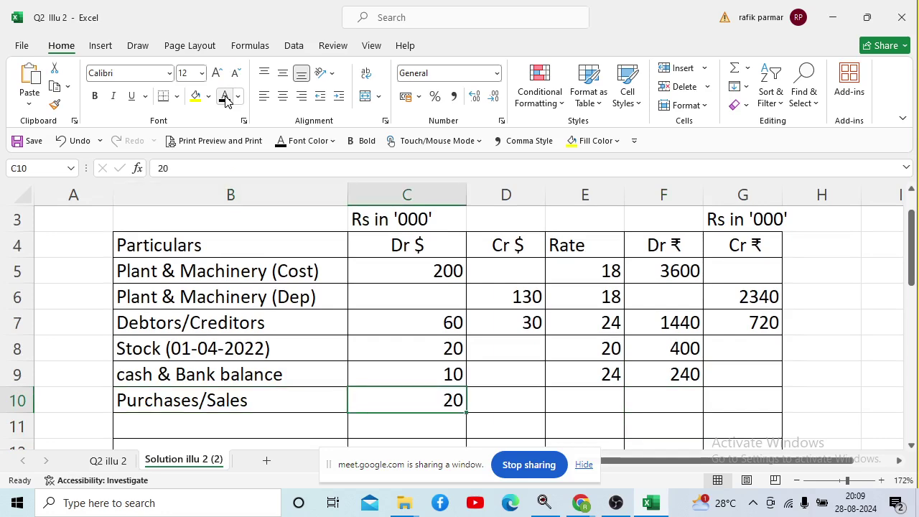
key(Right)
click(224, 97)
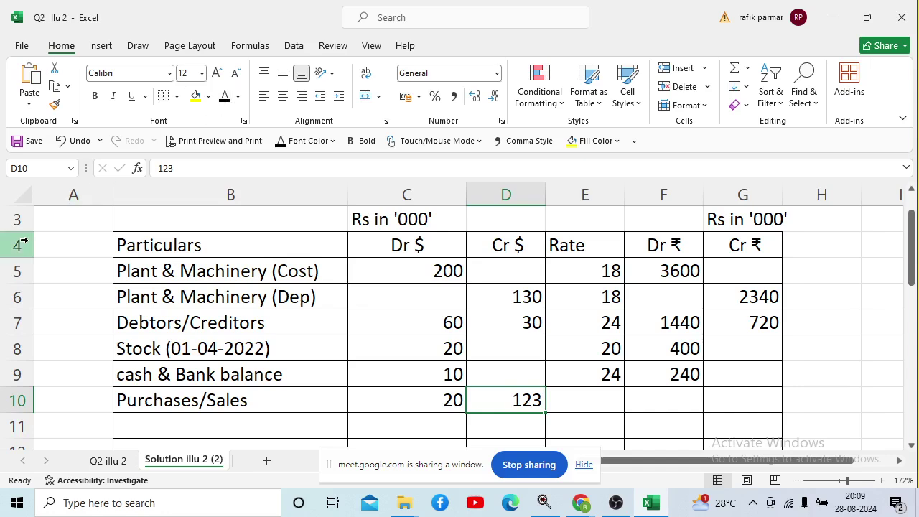
Check the average rate in the ₹ per $ table on the Q2 illu 2 sheet.
click(107, 460)
key(Down)
key(Down)
key(Down)
key(Down)
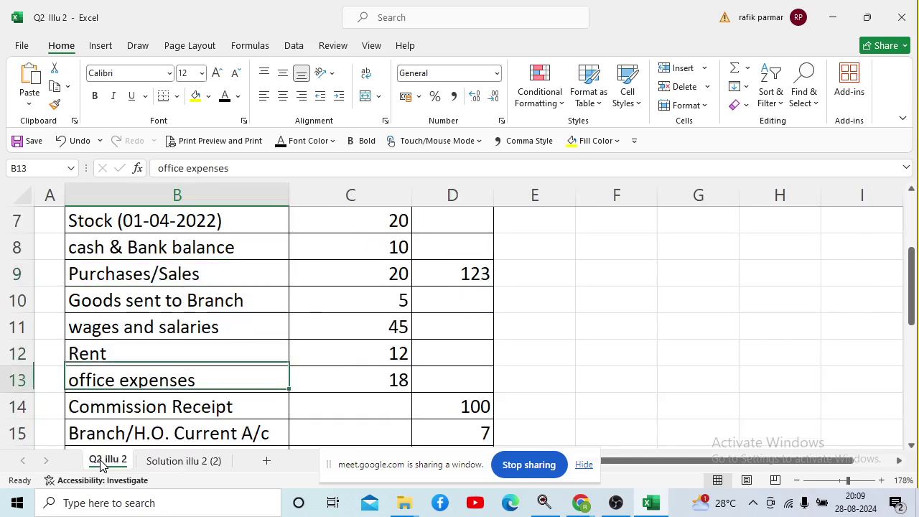
key(Down)
key(Down)
key(Down)
key(Down)
key(Down)
key(Down)
key(Down)
key(Down)
key(Down)
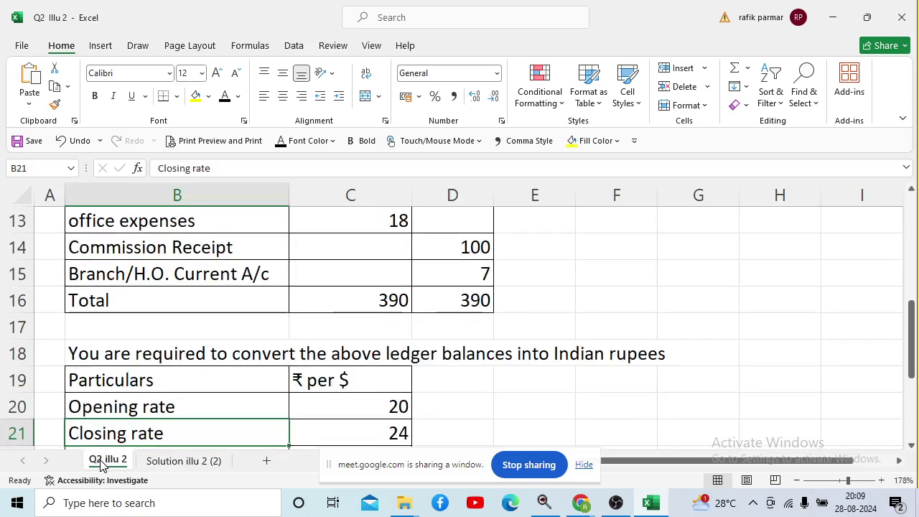
key(Right)
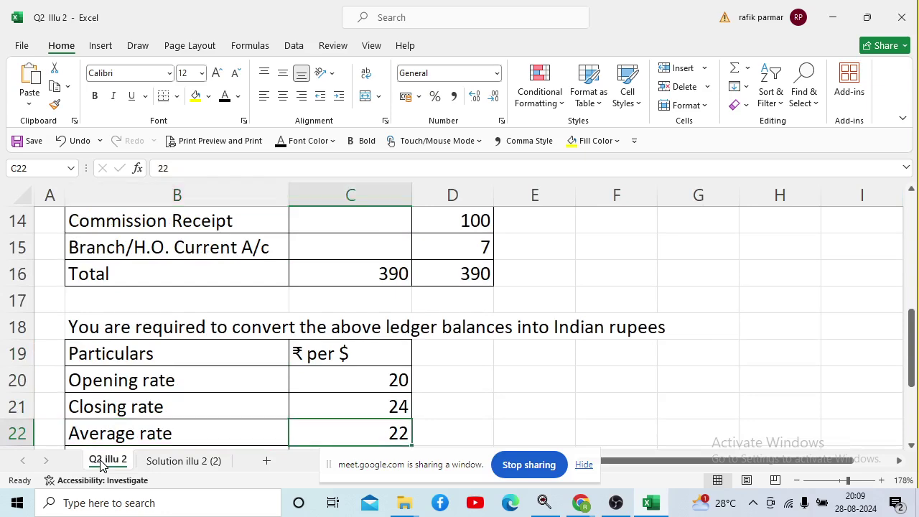
Show the Purchases/Sales rate 22 in E10 and the rupee formulas =C10*E10 in F10 and =D10*E10 in G10 of the solution sheet in black.
click(171, 463)
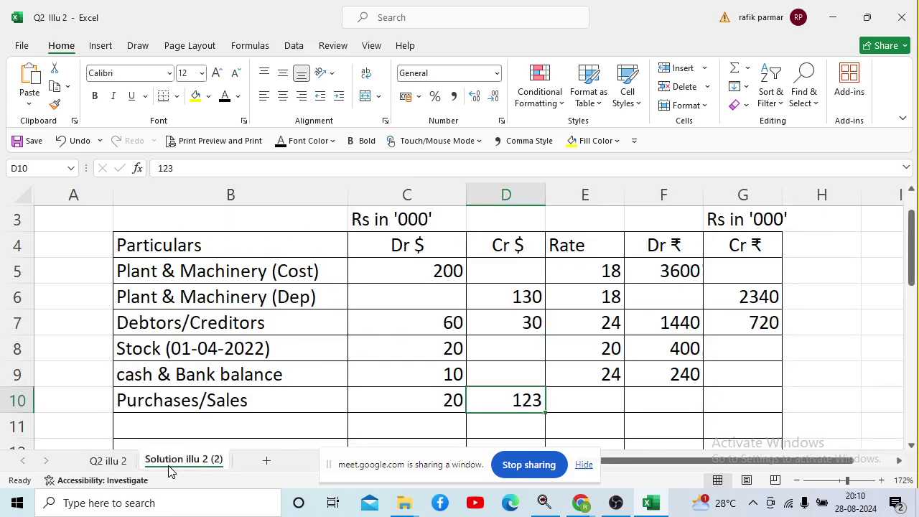
click(568, 396)
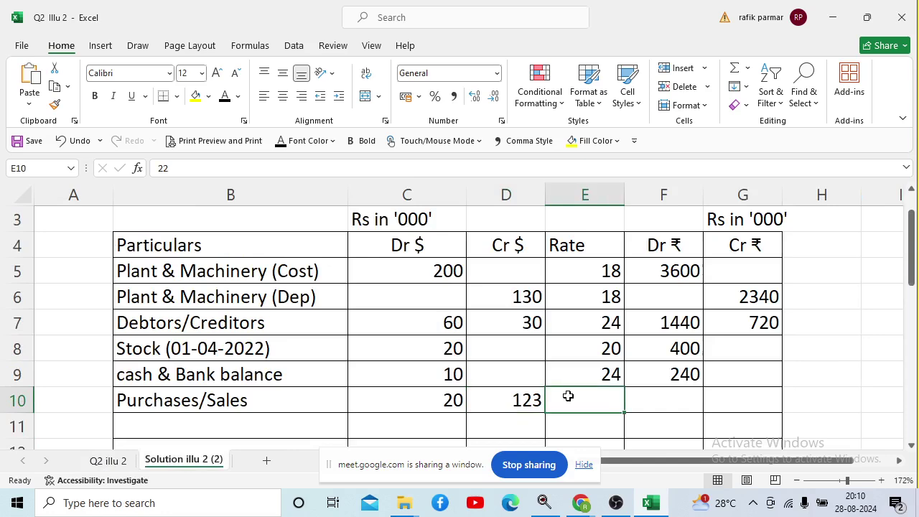
click(224, 101)
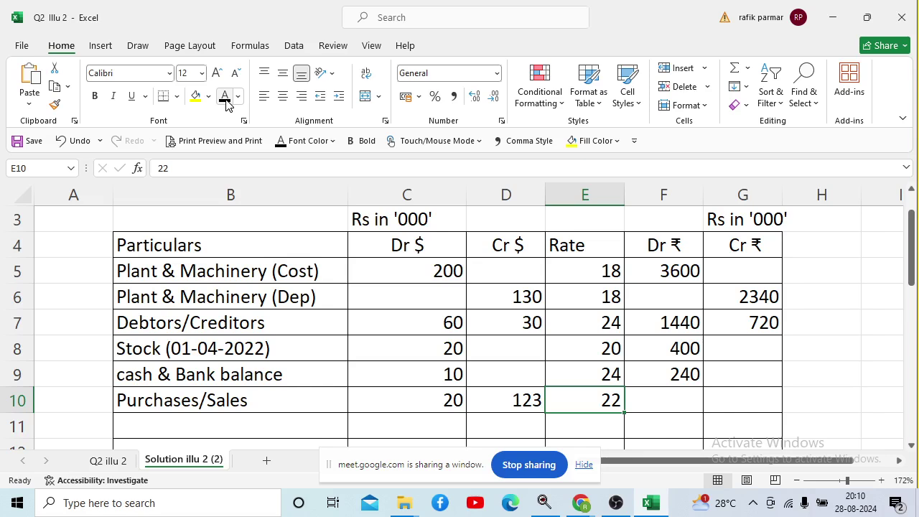
key(Right)
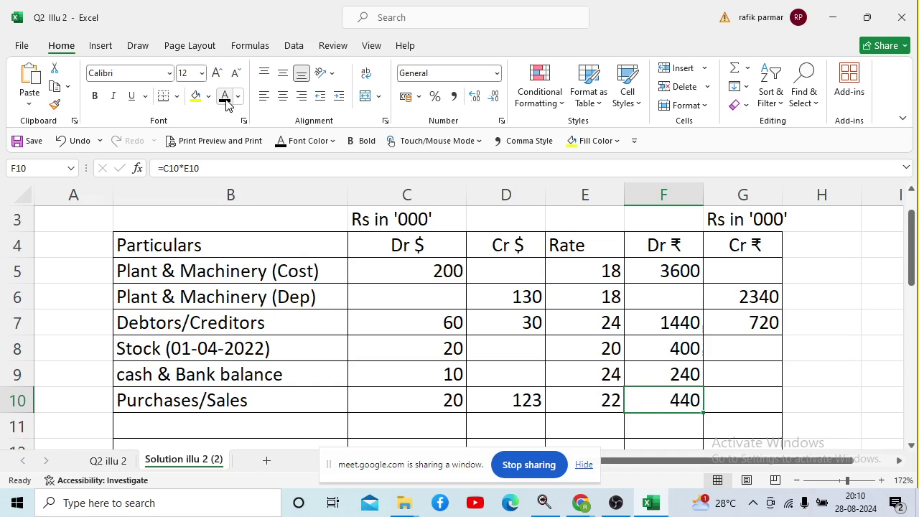
key(Right)
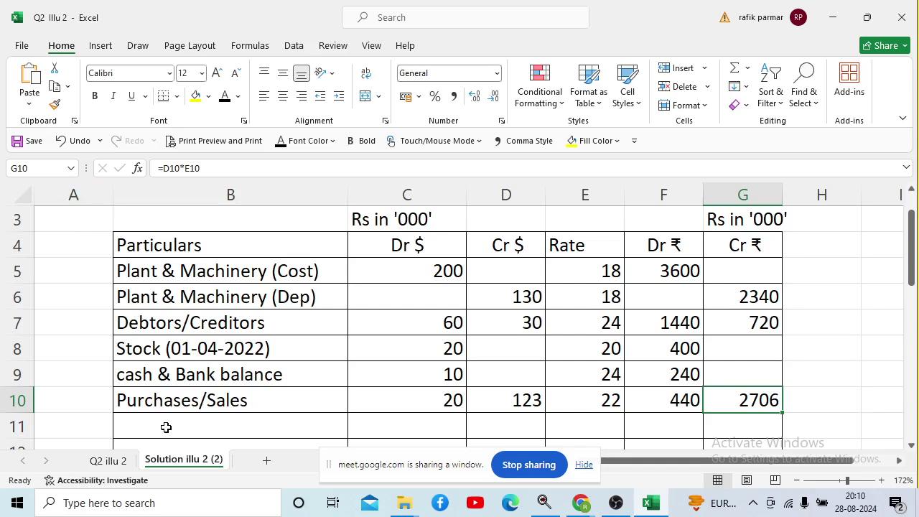
Check the Goods sent to Branch entry and its dollar amount in the trial balance on the Q2 illu 2 sheet.
click(113, 460)
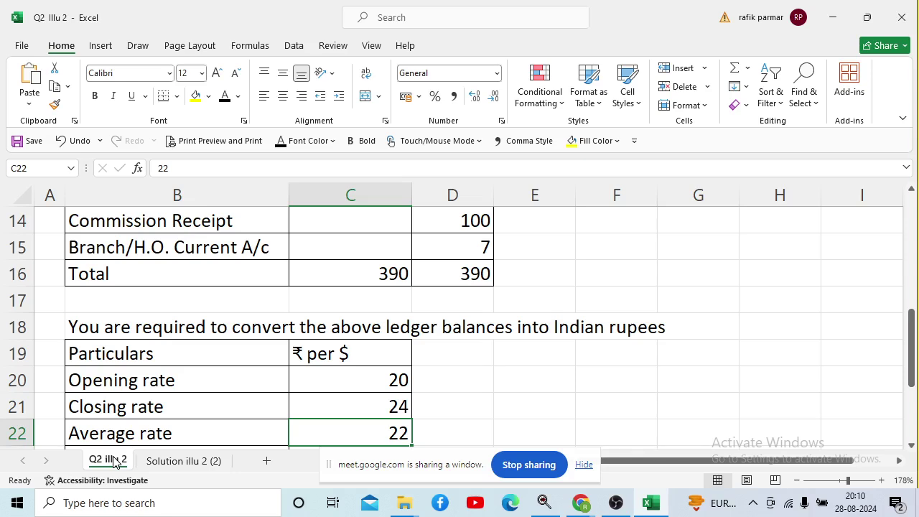
key(Up)
key(Up)
key(Up)
key(Up)
key(Up)
key(Up)
key(Up)
key(Up)
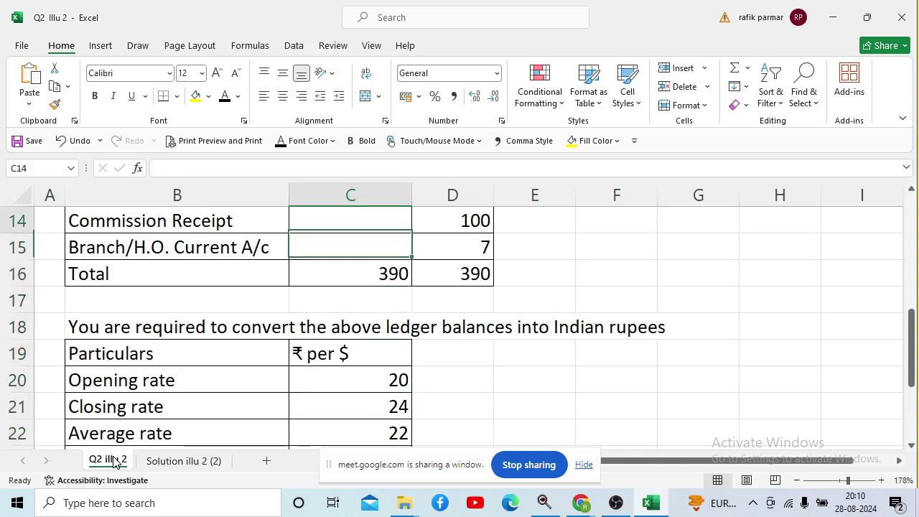
key(Up)
key(Left)
key(Left)
key(Up)
key(Up)
key(Up)
key(Up)
key(Up)
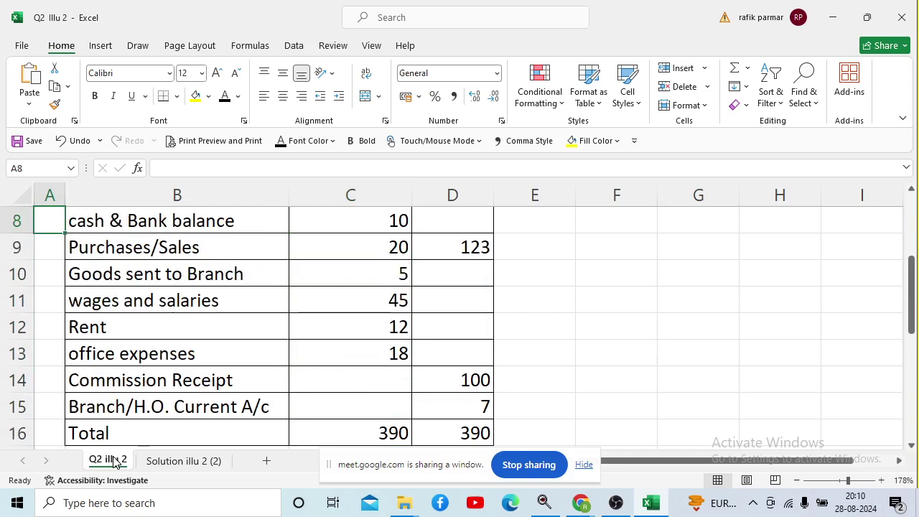
key(Down)
key(Right)
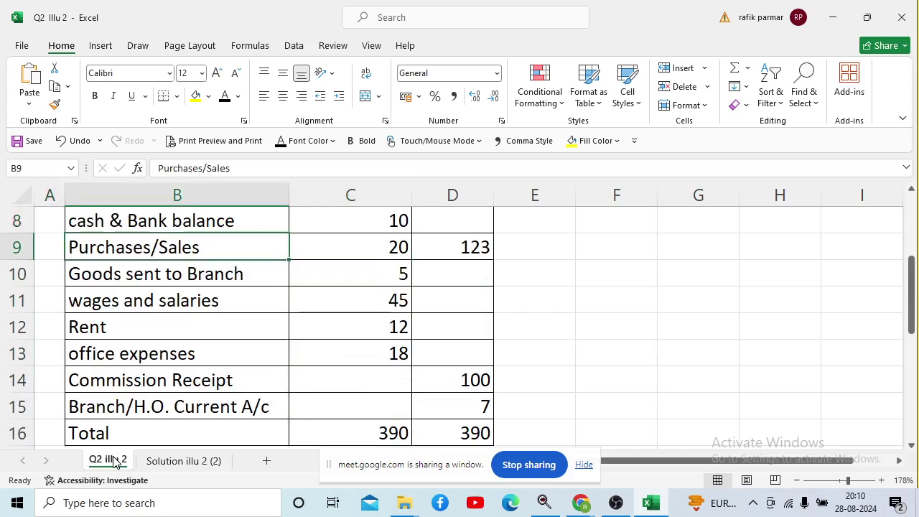
key(Down)
key(Right)
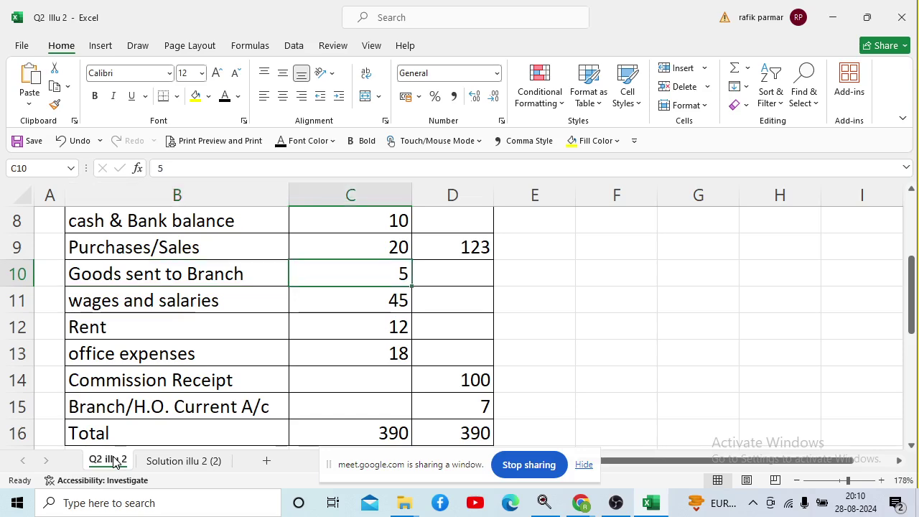
key(Left)
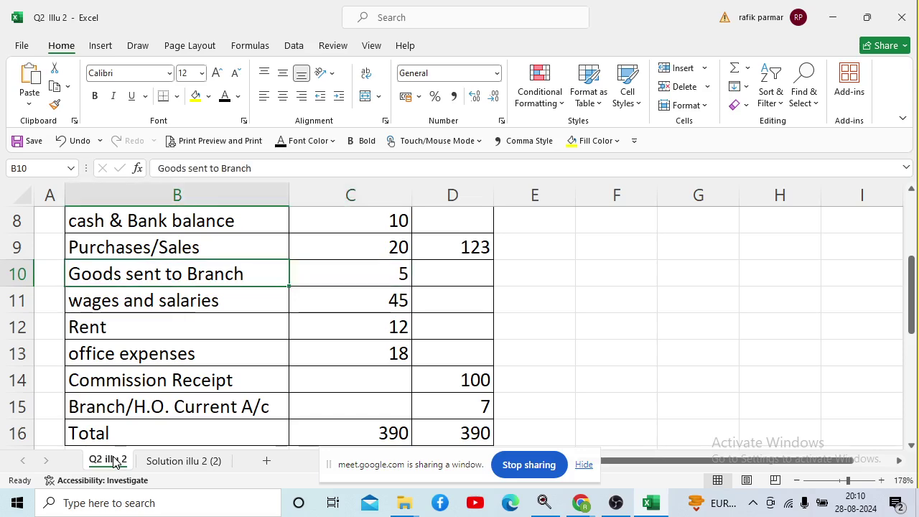
Show "Goods sent to Branch" in B11 and 5 in C11 of the solution sheet in black.
click(173, 467)
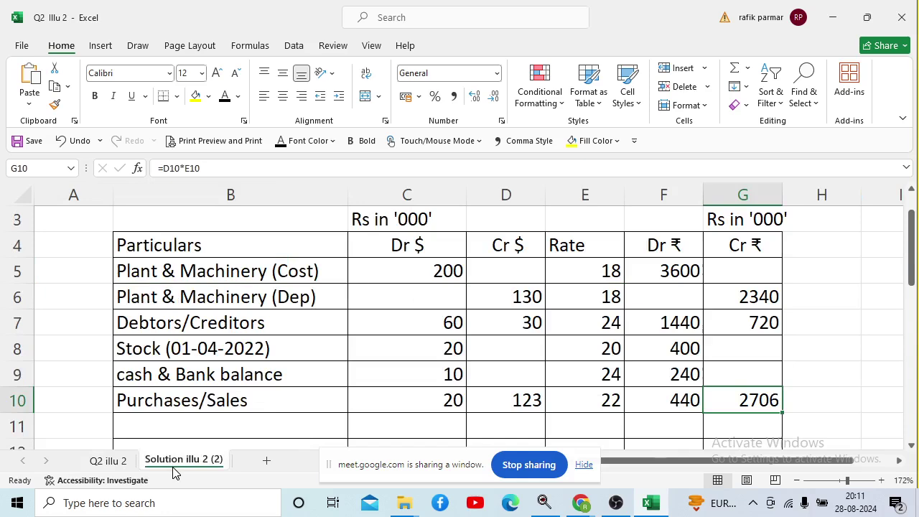
click(188, 424)
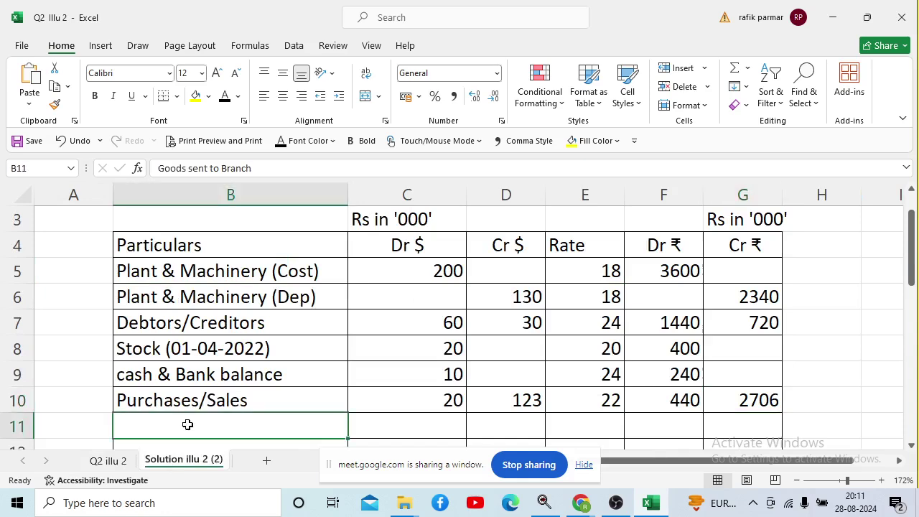
key(Right)
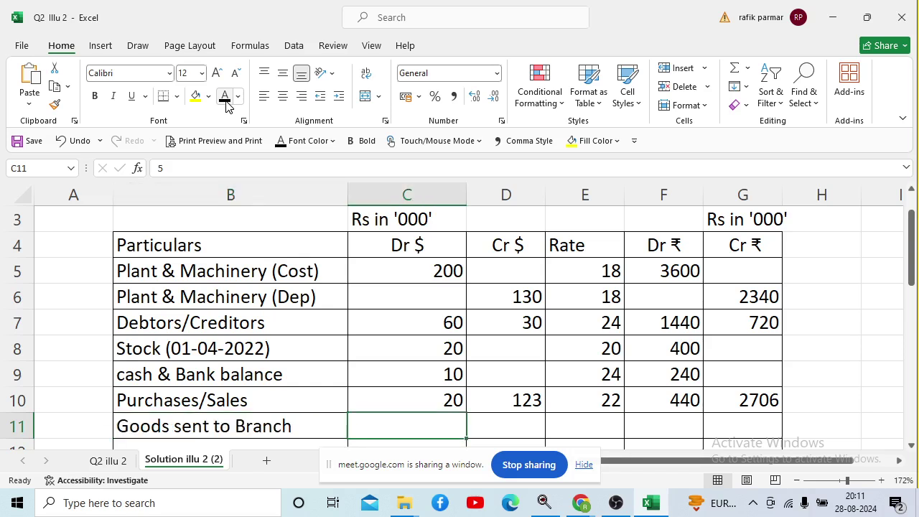
click(225, 100)
key(Right)
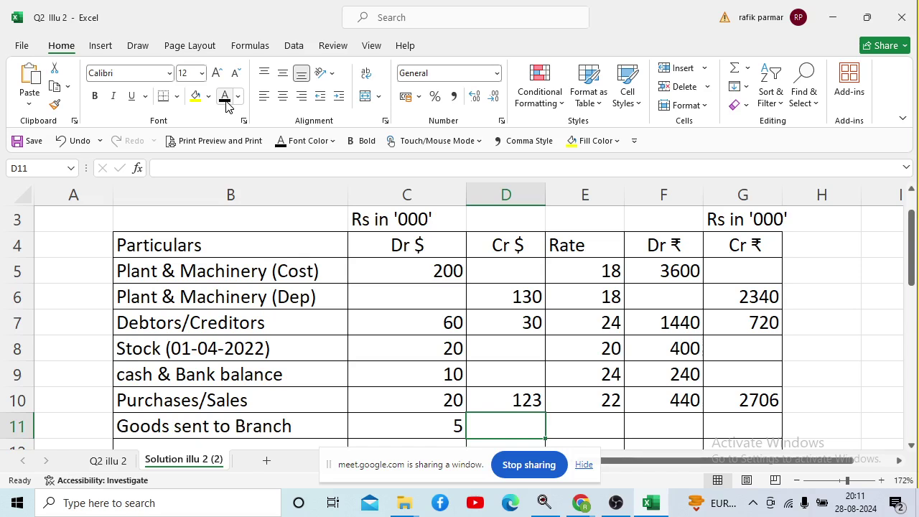
Show the rate entry "Given" for Goods sent to Branch in E11 of the solution sheet in black.
click(225, 100)
click(566, 426)
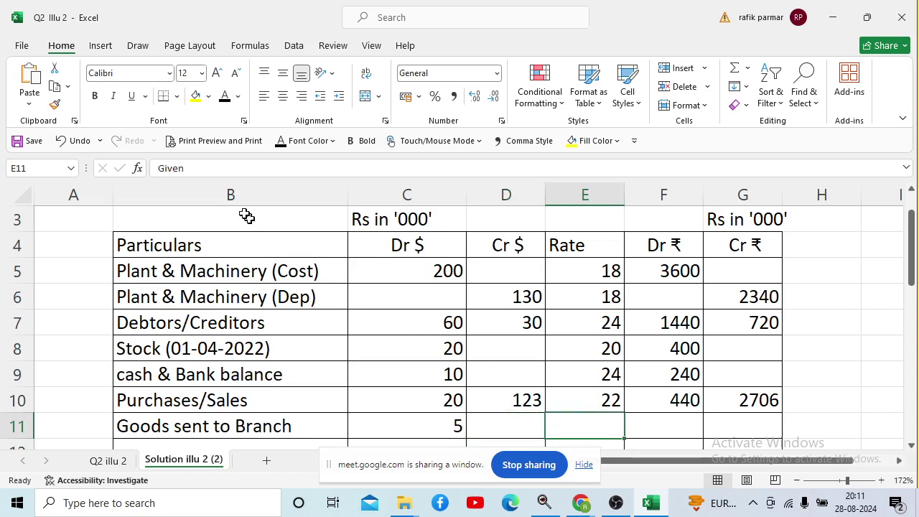
click(224, 100)
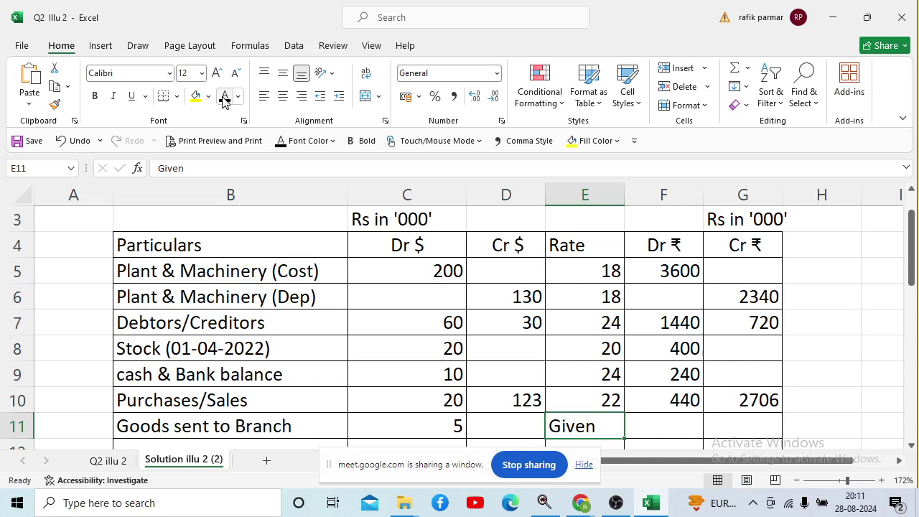
Check the note on goods sent by H.O. and the Branch A/c below the rate table on the Q2 illu 2 sheet.
click(108, 461)
key(Down)
key(Down)
key(Down)
key(Down)
key(Down)
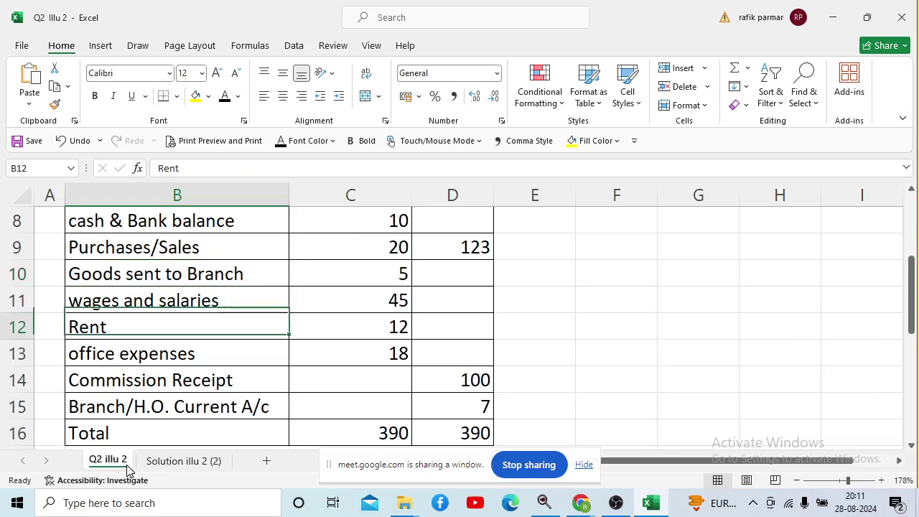
key(Down)
key(Down)
key(Down)
key(Down)
key(Down)
key(Down)
key(Down)
key(Down)
key(Down)
key(Down)
key(Down)
key(Down)
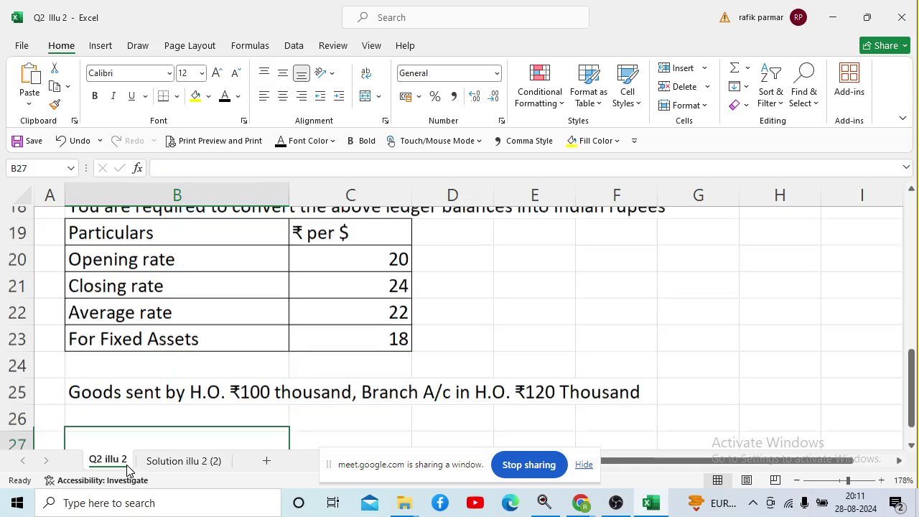
key(Down)
key(Down)
key(Up)
key(Up)
key(Up)
key(Up)
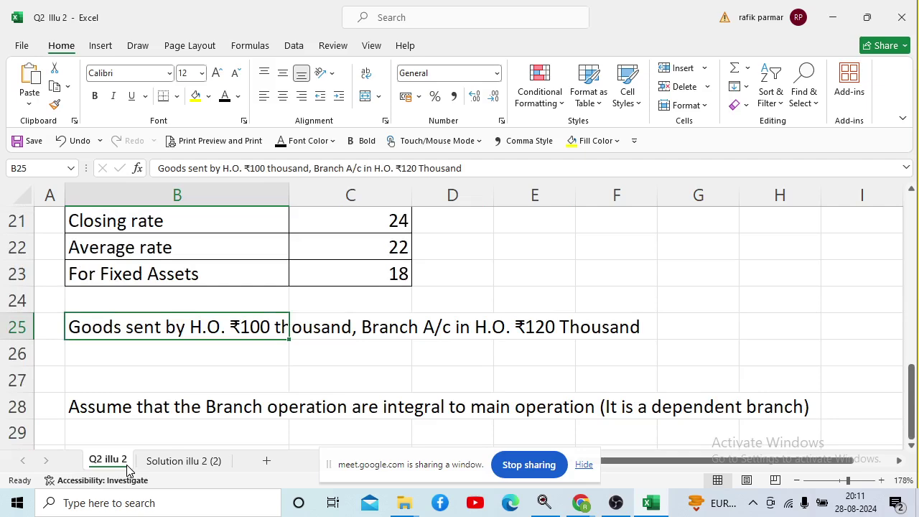
Show the Goods sent to Branch rupee amount 100 in F11 of the solution sheet in black.
click(151, 467)
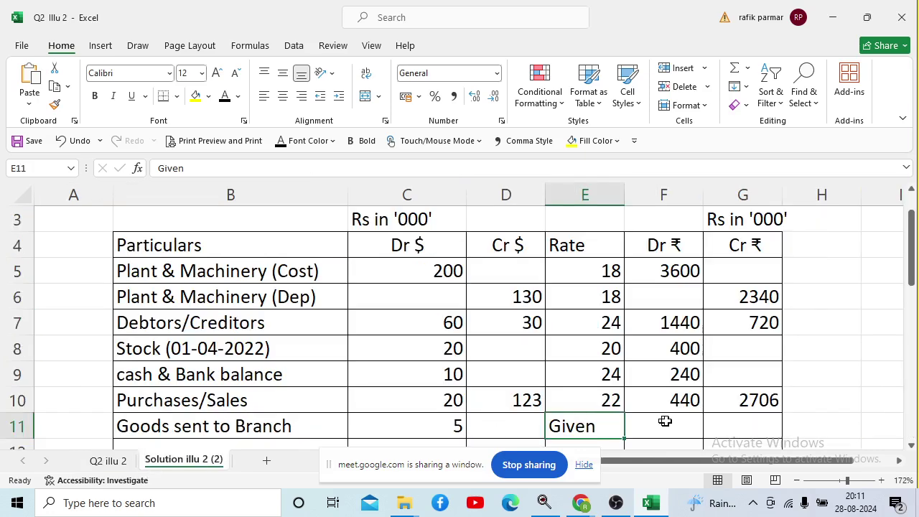
click(725, 424)
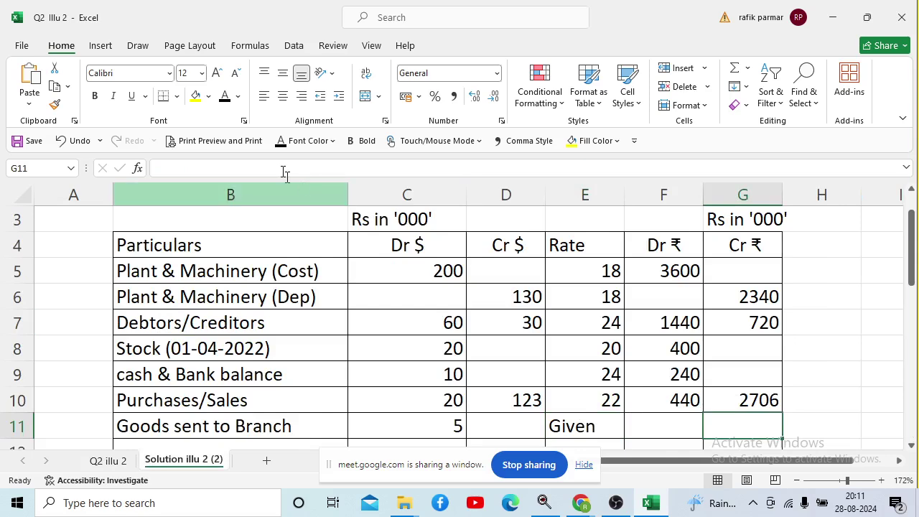
click(224, 100)
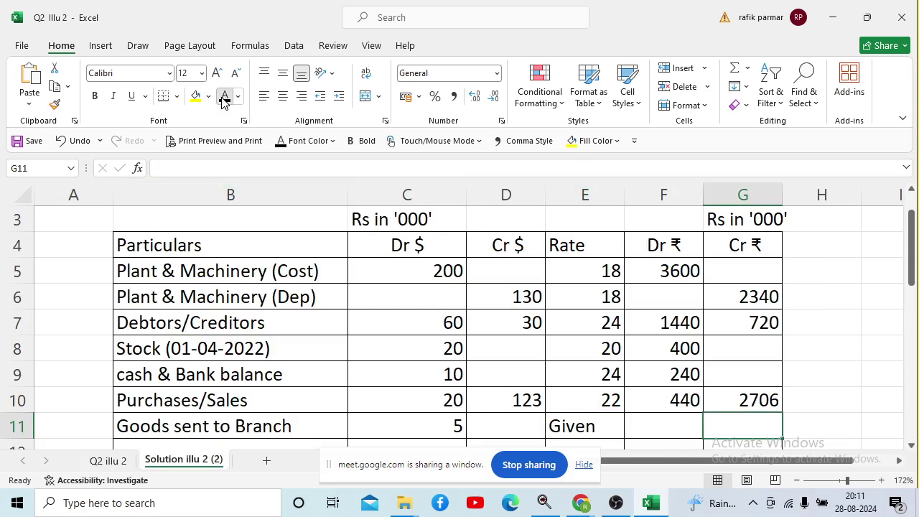
click(678, 422)
click(222, 100)
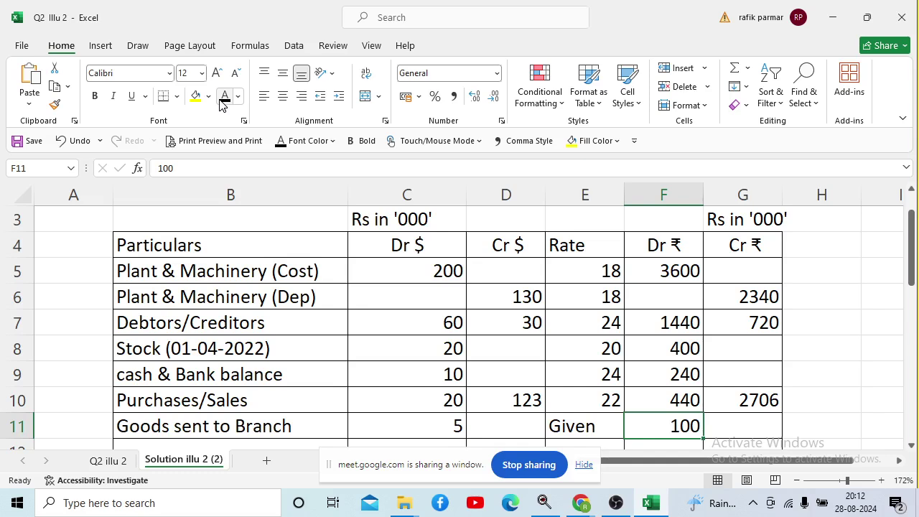
key(Down)
key(Up)
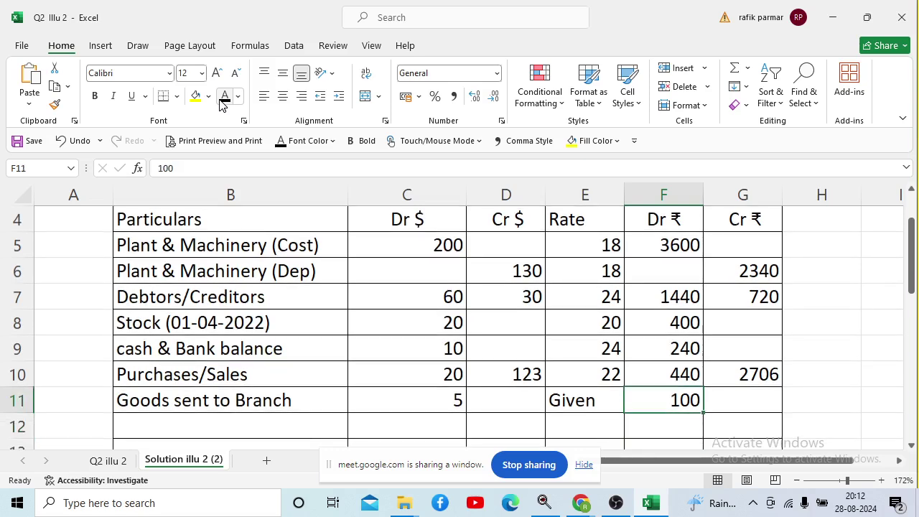
key(Left)
key(Right)
key(Left)
key(Left)
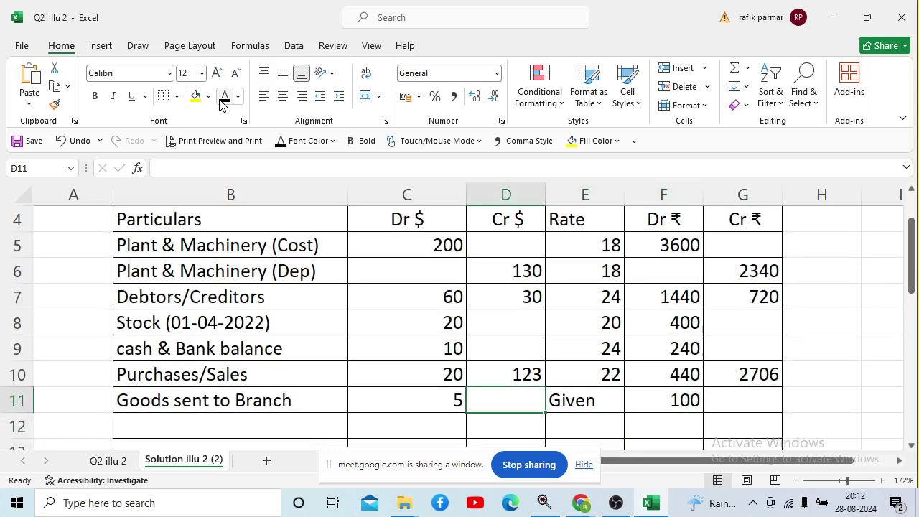
key(Left)
key(Left)
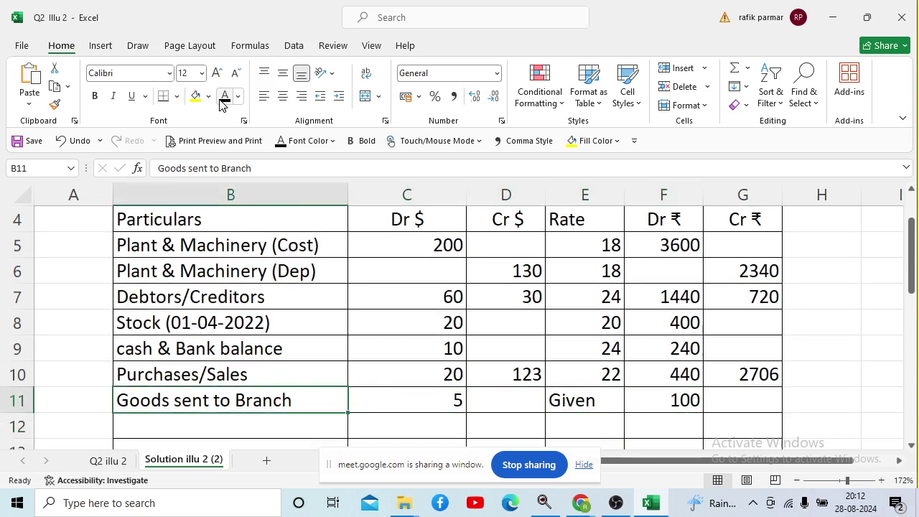
key(Down)
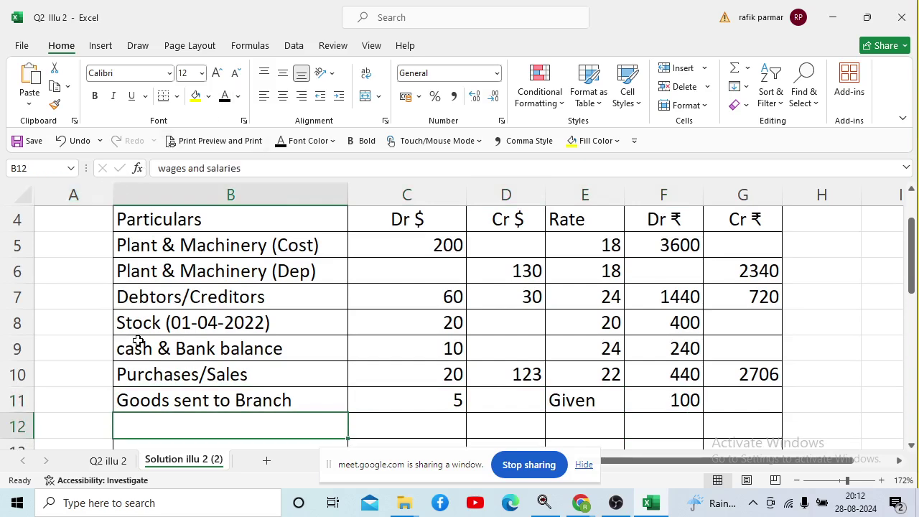
Check the wages and salaries entry and its dollar amount in the trial balance on the Q2 illu 2 sheet.
click(110, 461)
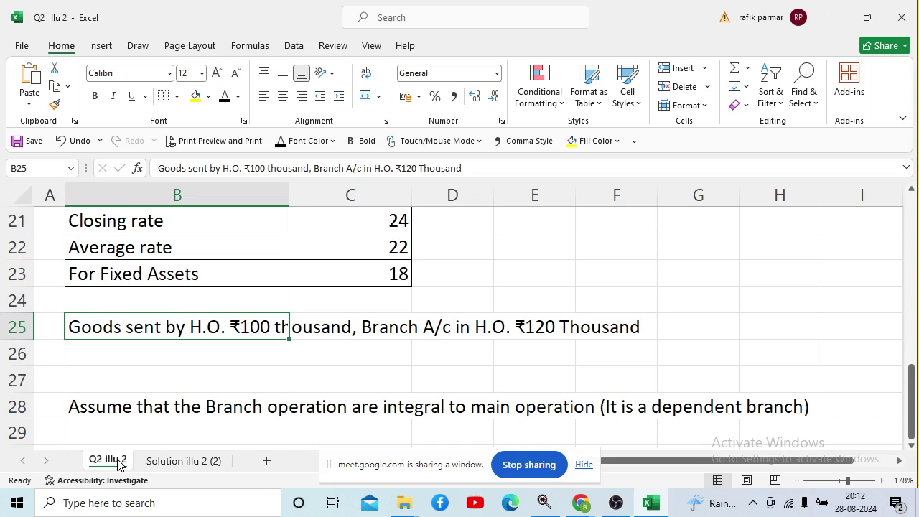
key(Up)
key(Up)
key(Up)
key(Up)
key(Up)
key(Up)
key(Up)
key(Up)
key(Up)
key(Up)
key(Up)
key(Up)
key(Up)
key(Up)
key(Up)
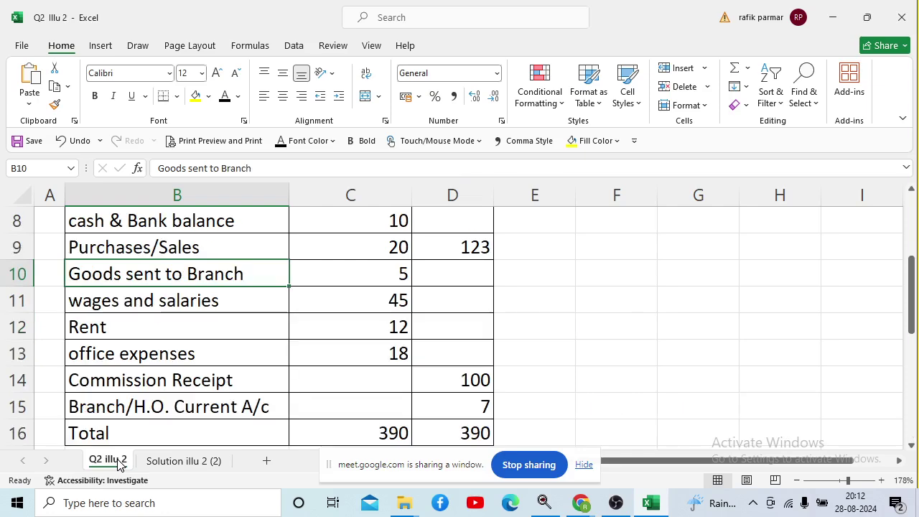
key(Down)
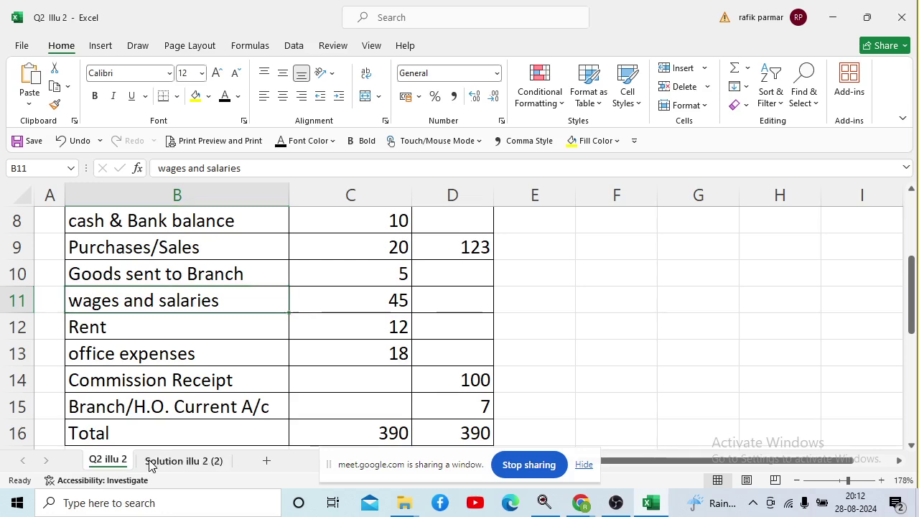
Show "wages and salaries" in B12 and 45 in C12 of the solution sheet in black.
click(151, 463)
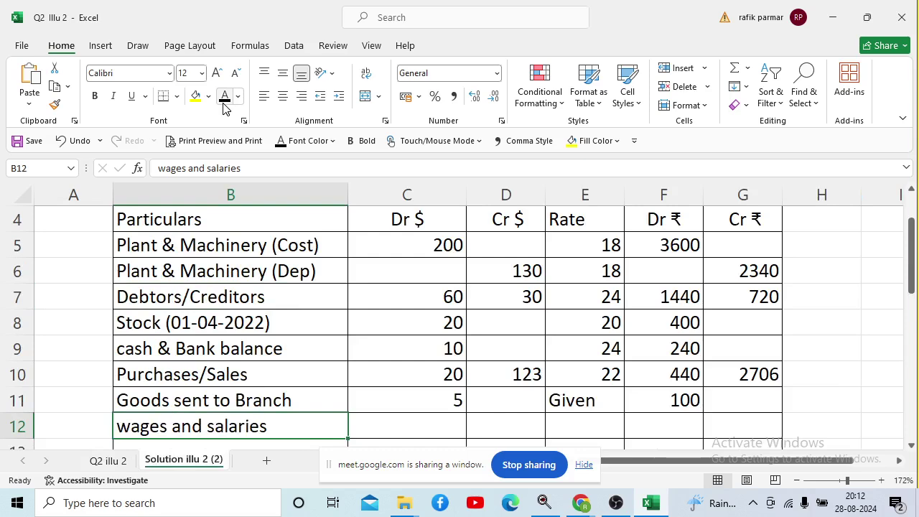
key(Right)
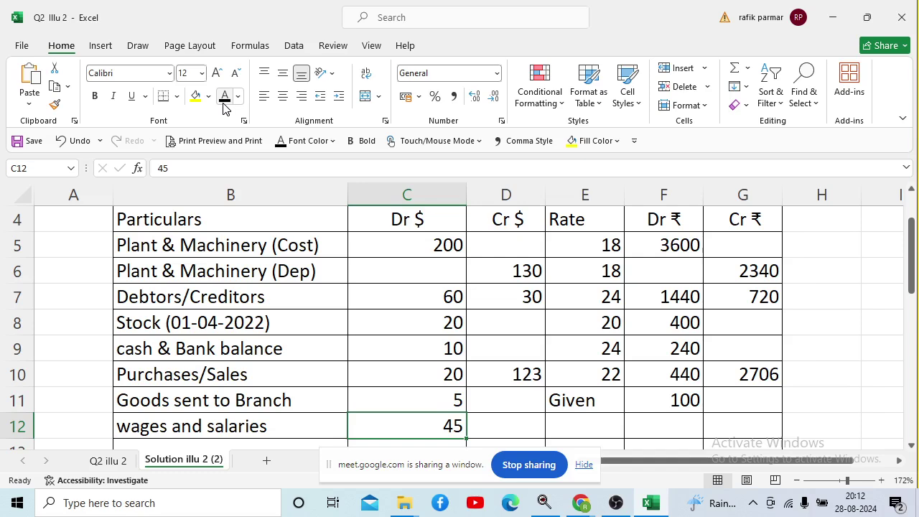
Check which rate applies to wages and salaries in the ₹ per $ table on the Q2 illu 2 sheet.
click(108, 461)
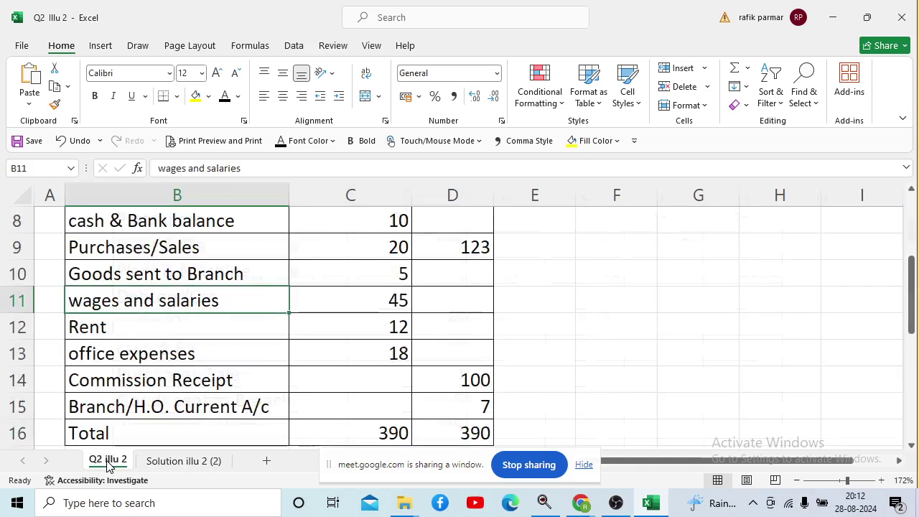
key(Down)
key(Down)
key(Down)
key(Down)
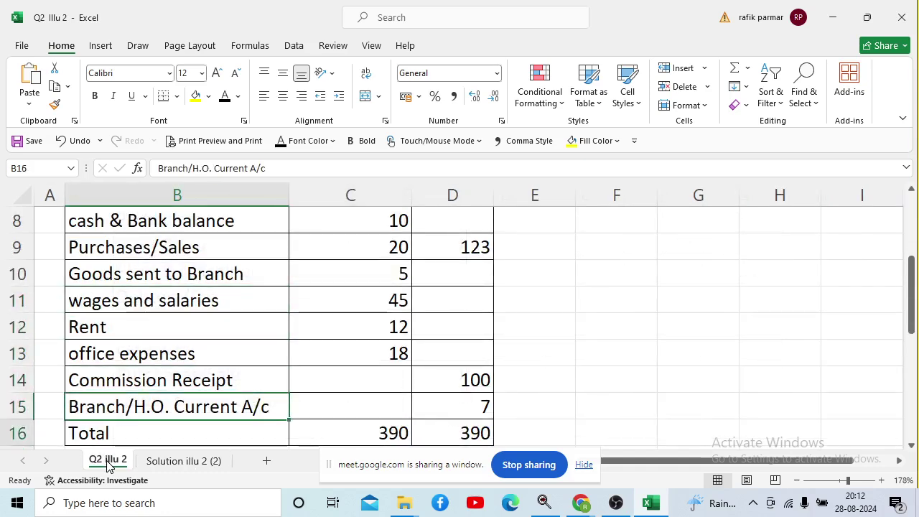
key(Down)
key(Down)
key(Down)
key(Down)
key(Down)
key(Down)
key(Down)
key(Down)
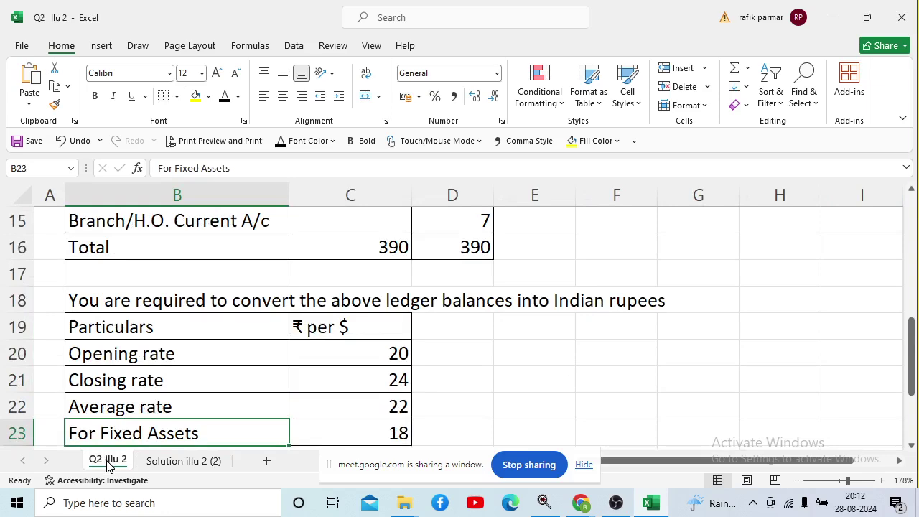
Show the wages and salaries rate 22 in E12 and the rupee formula =C12*E12 in F12 of the solution sheet in black.
click(151, 461)
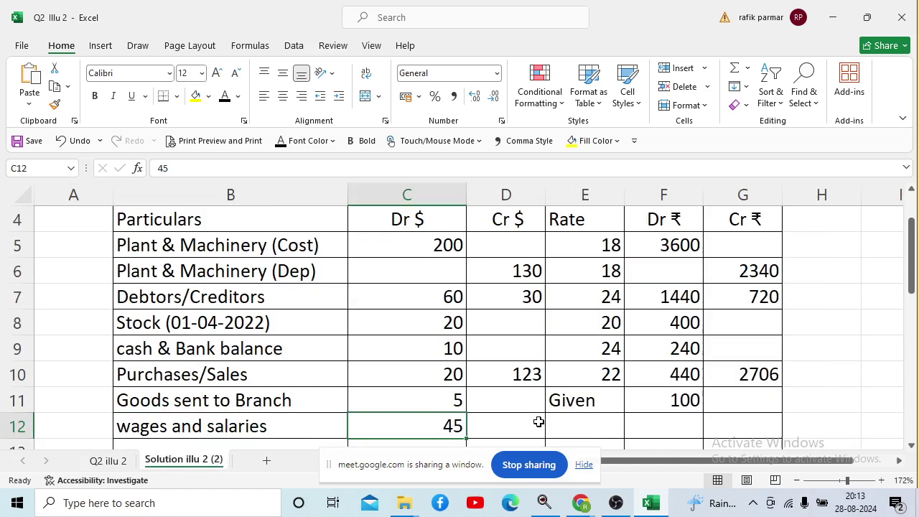
click(571, 424)
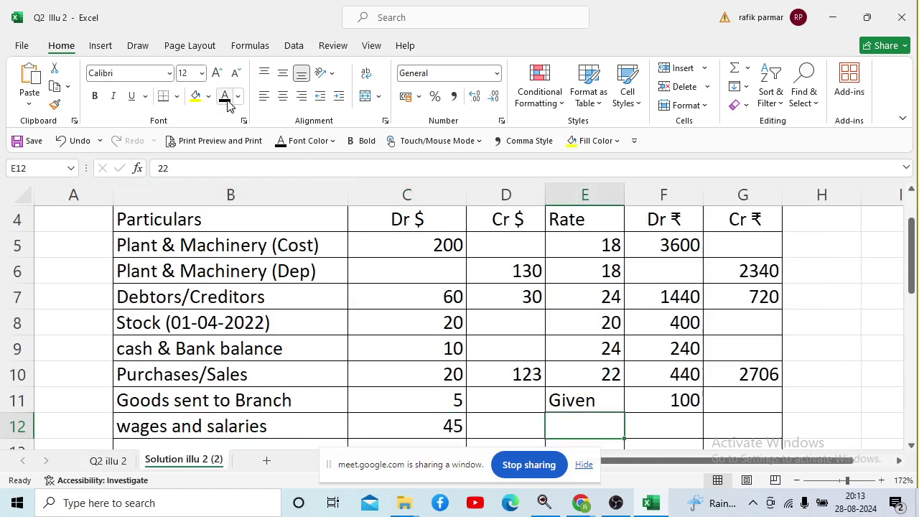
key(Right)
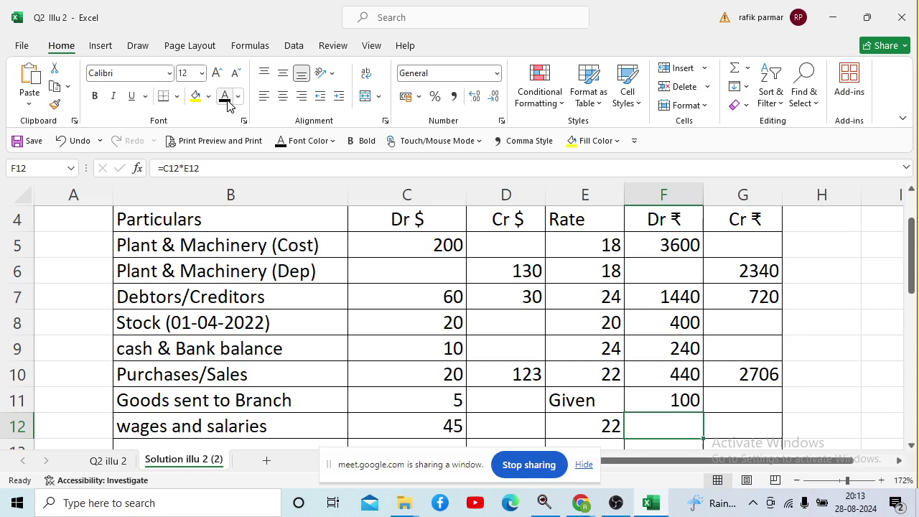
click(225, 96)
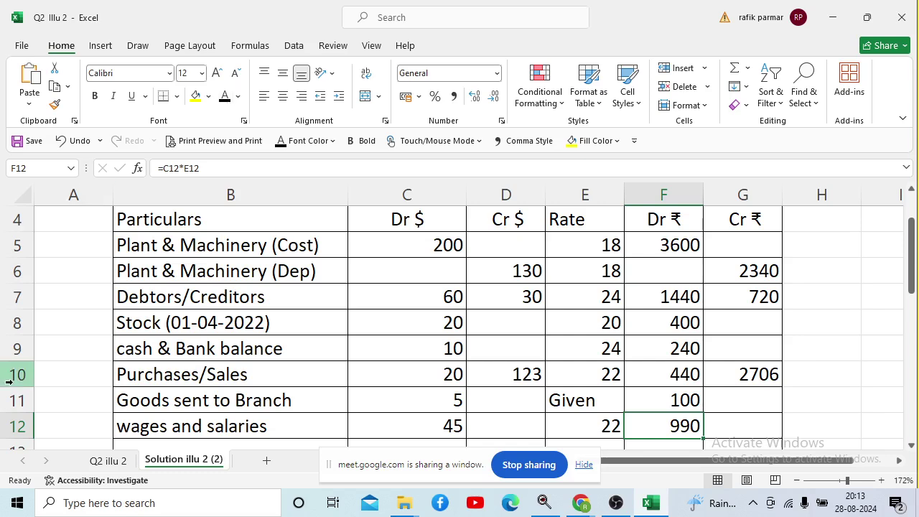
Check the Rent entry and its dollar amount in the trial balance on the Q2 illu 2 sheet.
click(106, 461)
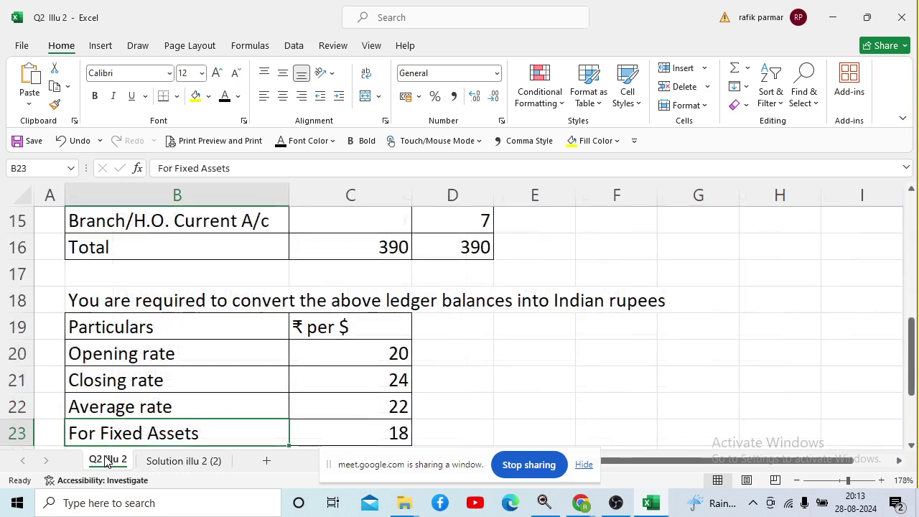
key(Up)
key(Up)
key(Up)
key(Up)
key(Up)
key(Up)
key(Up)
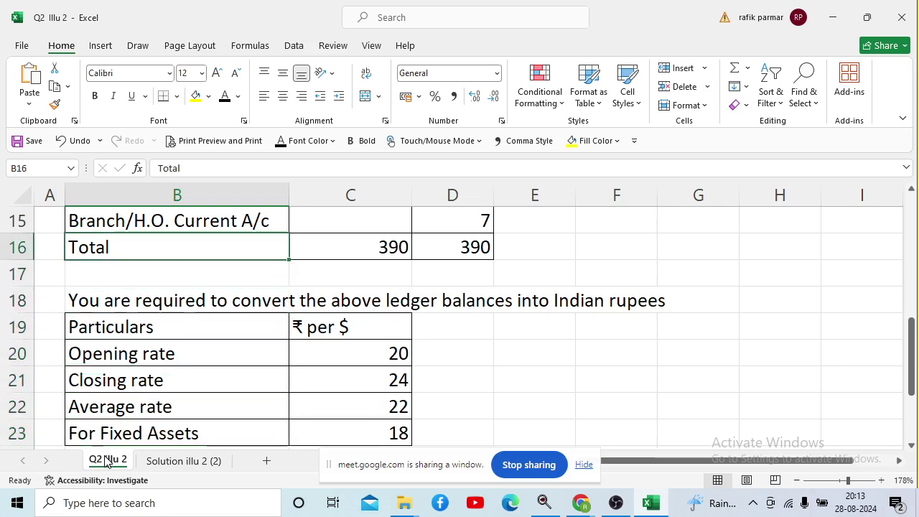
key(Up)
key(Up)
key(Up)
key(Up)
key(Up)
key(Up)
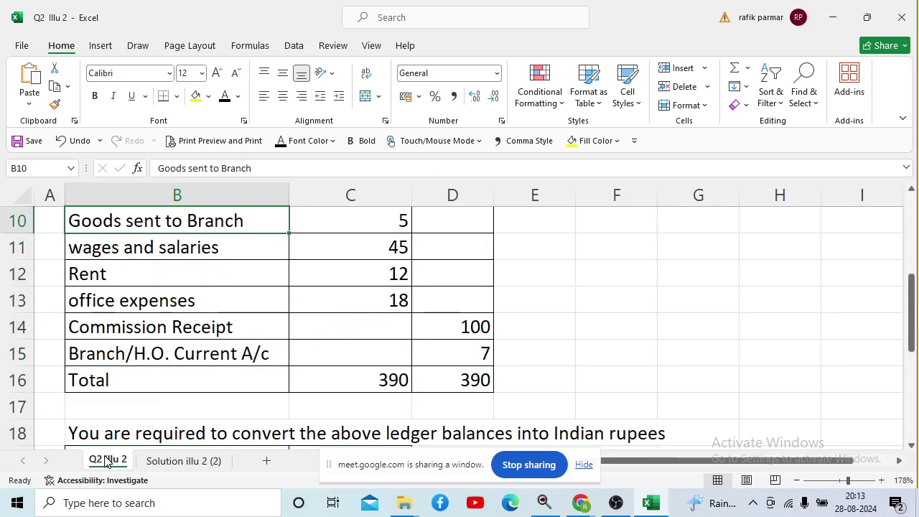
key(Up)
key(Up)
key(Down)
key(Down)
key(Down)
key(Down)
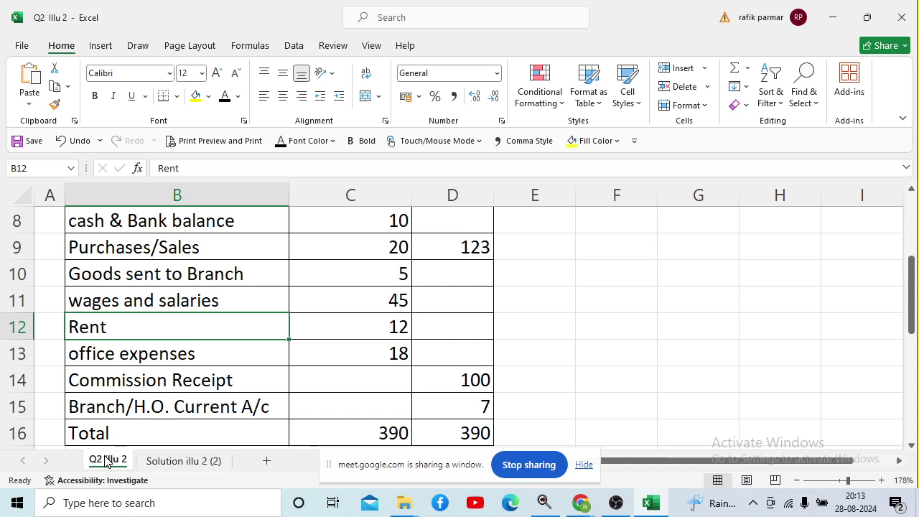
Show "Rent" in B13 and 12 in C13 of the solution sheet in black.
click(179, 465)
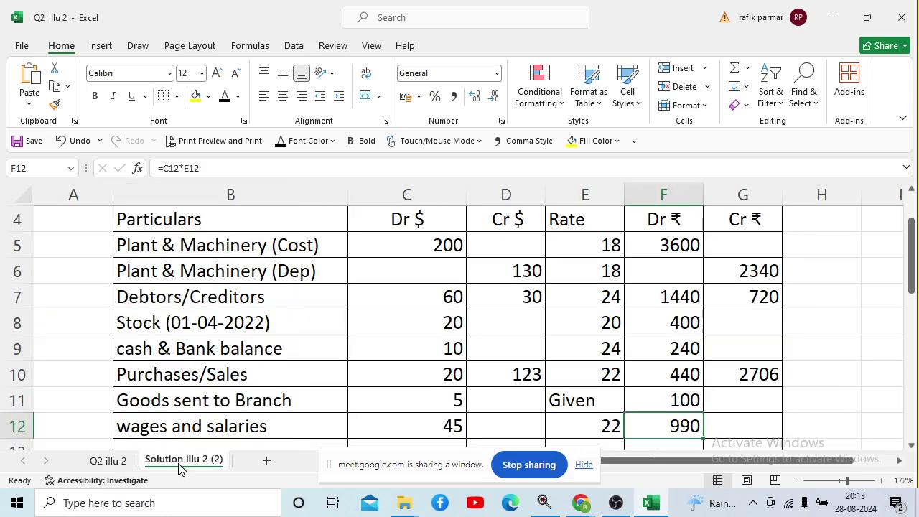
key(Down)
key(Left)
key(Left)
key(Left)
key(Left)
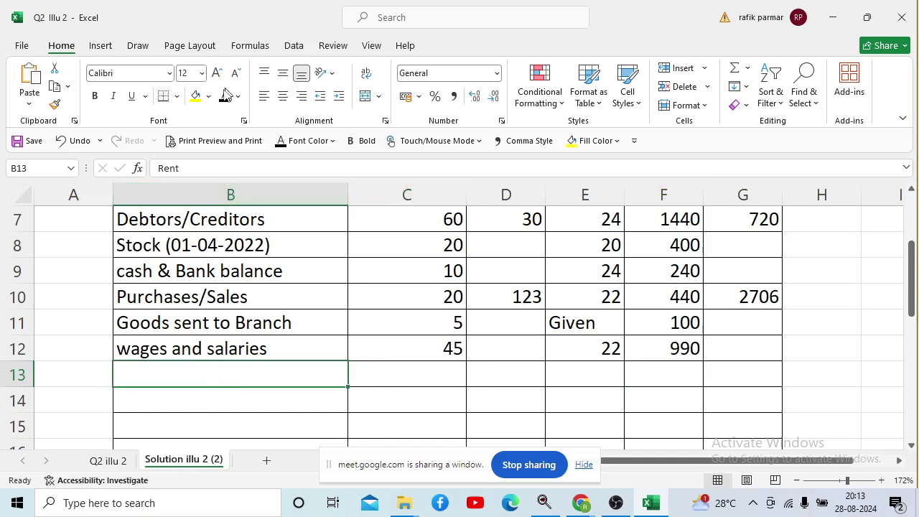
text(Rent)
key(Tab)
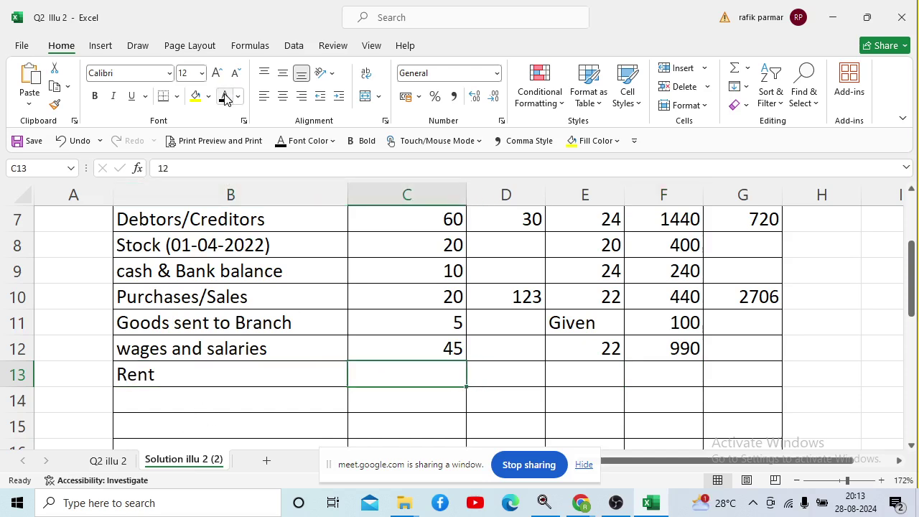
text(12)
Show the Rent rate 22 in E13 and the rupee formula =C13*E13 in F13 in black.
key(Right)
key(Right)
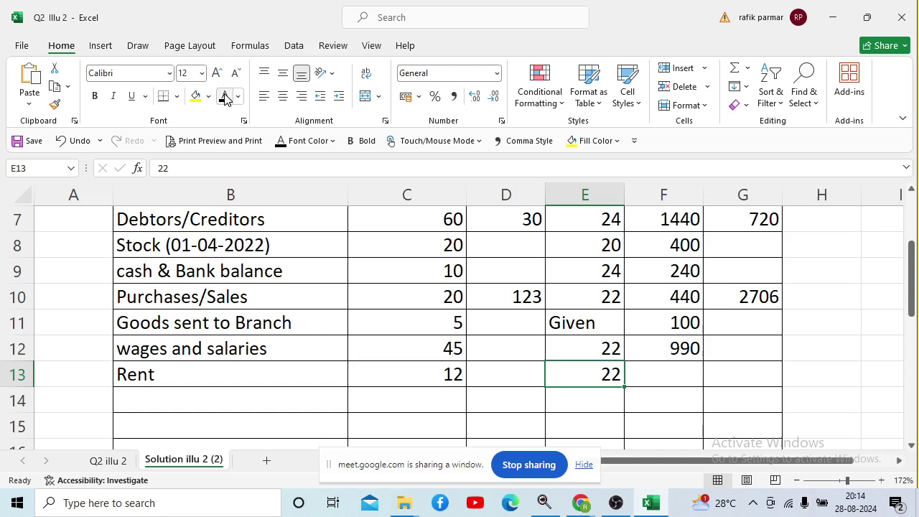
key(Right)
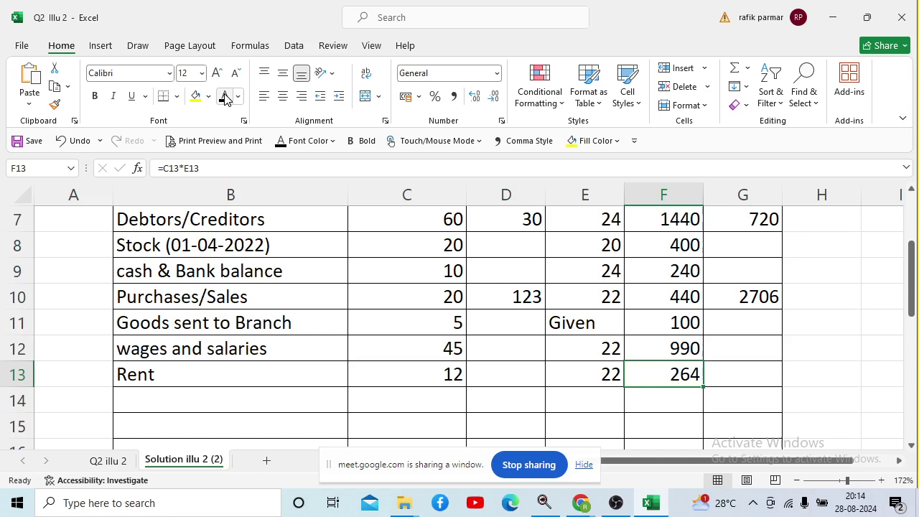
key(Left)
key(Left)
key(Left)
key(Left)
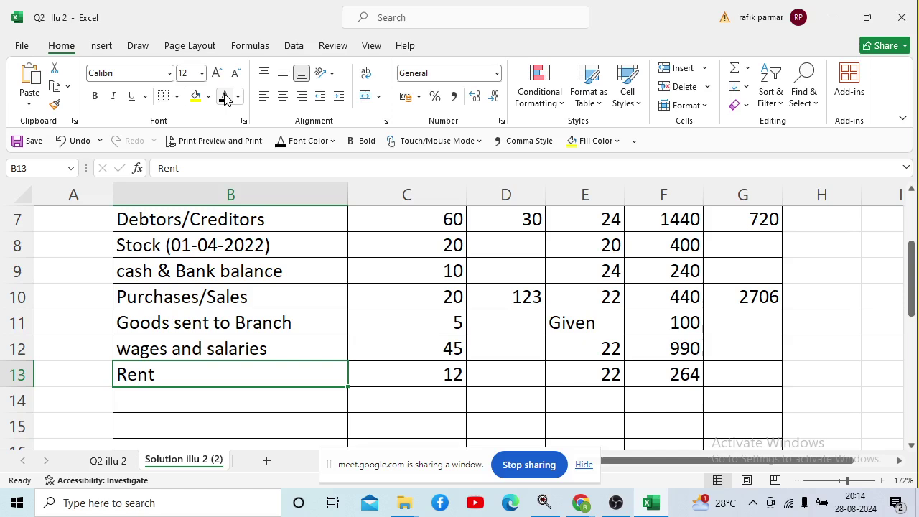
Check the trial balance on the Q2 illu 2 sheet, and show "office expenses" in B14 and 18 in C14 of the solution sheet in black.
click(109, 461)
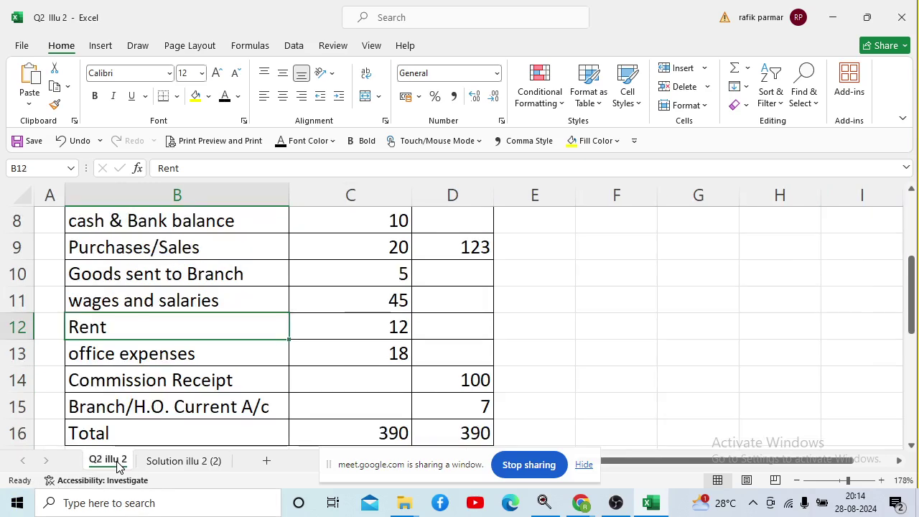
click(155, 466)
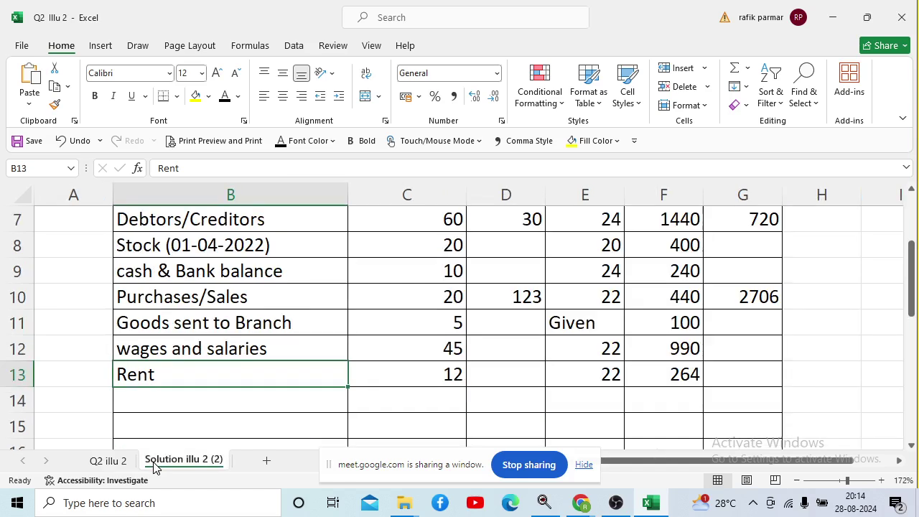
key(Down)
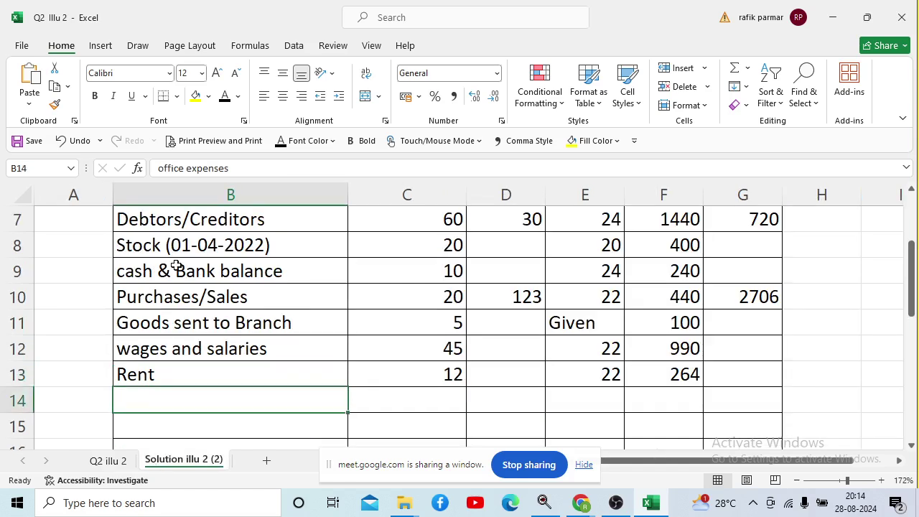
click(225, 106)
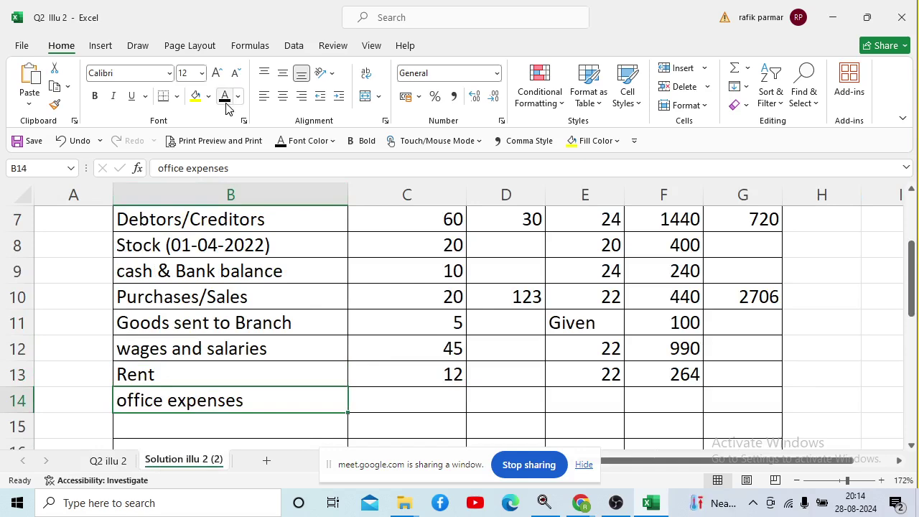
key(Right)
click(225, 106)
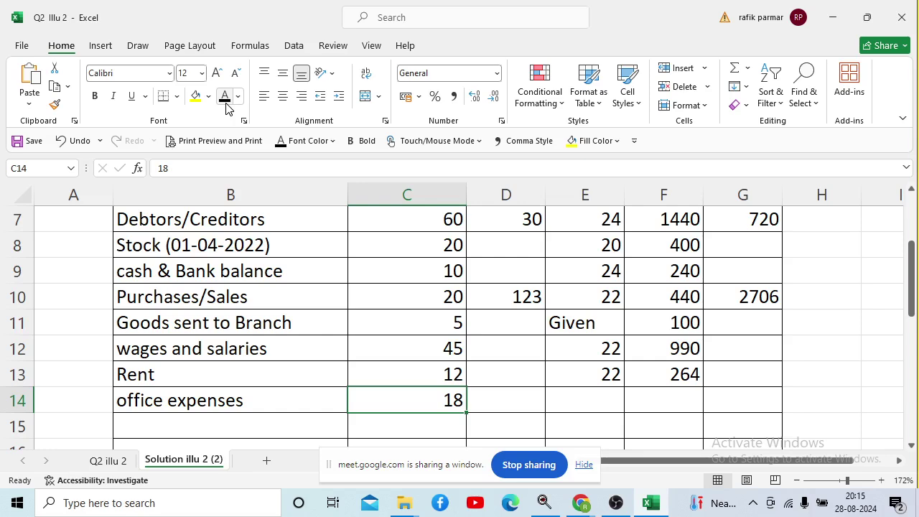
Show the office expenses rate 22 in E14 and the rupee formula =C14*E14 in F14 in black.
key(Right)
key(Right)
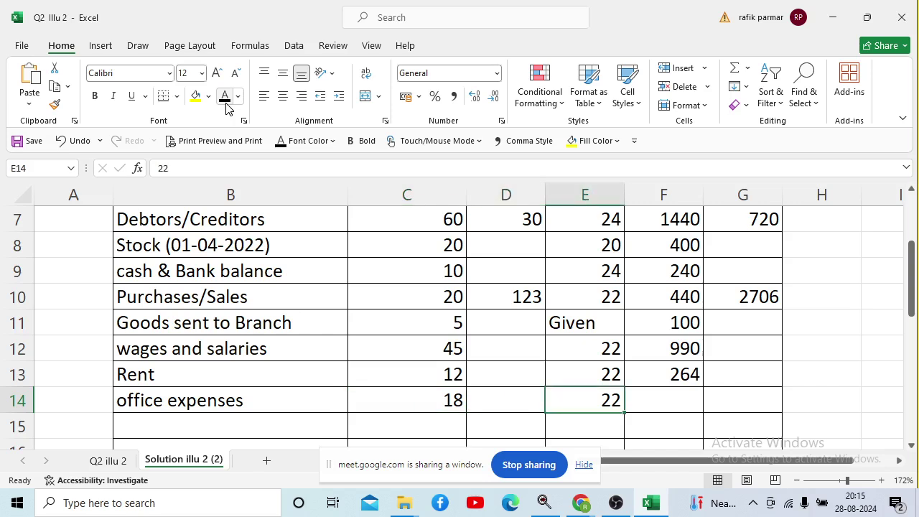
key(Right)
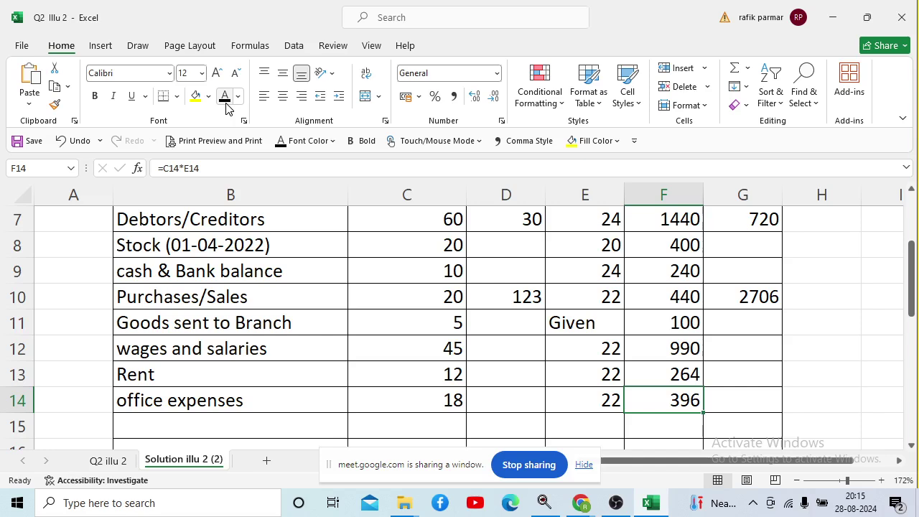
Check the trial balance on the Q2 illu 2 sheet, and show "Commission Receipt" in B15 and 100 in D15 of the solution sheet in black.
click(108, 460)
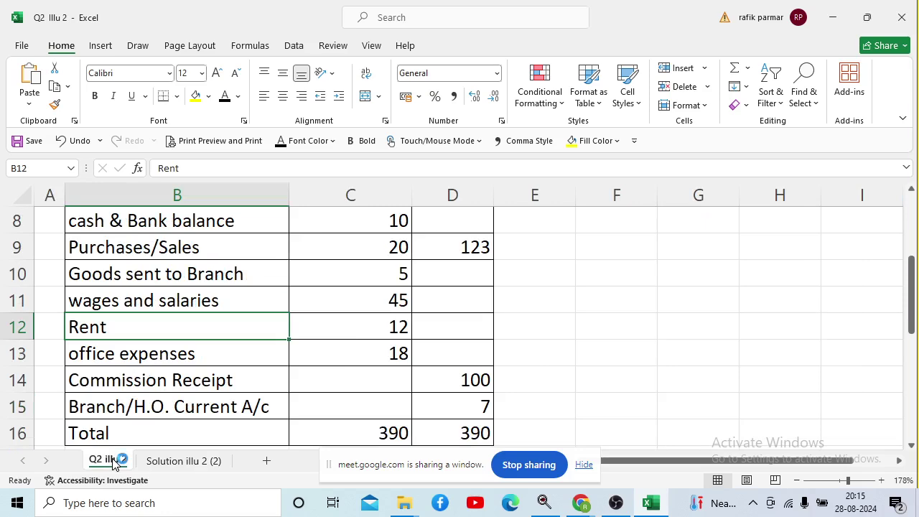
click(169, 460)
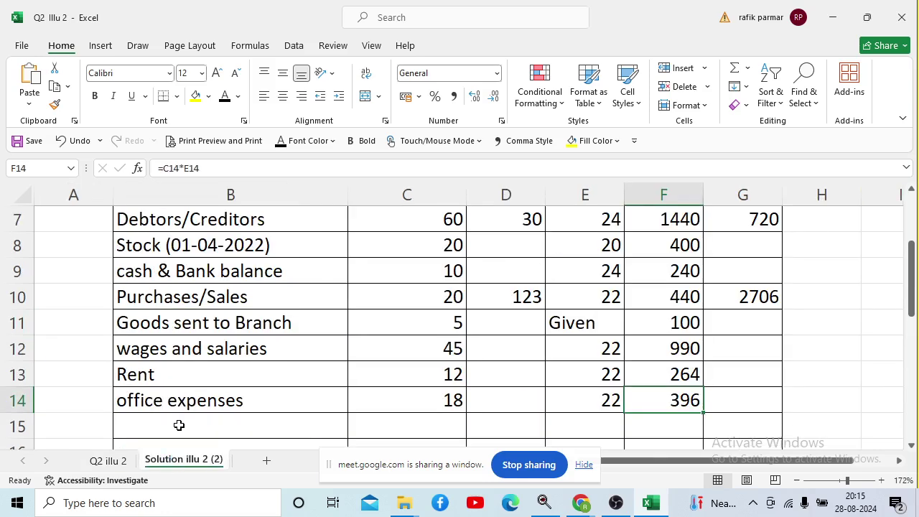
click(179, 425)
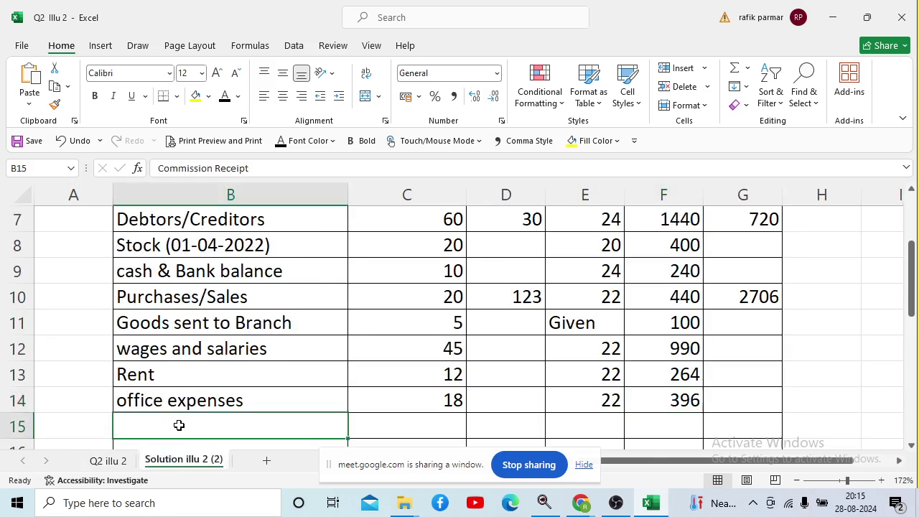
click(225, 96)
click(472, 425)
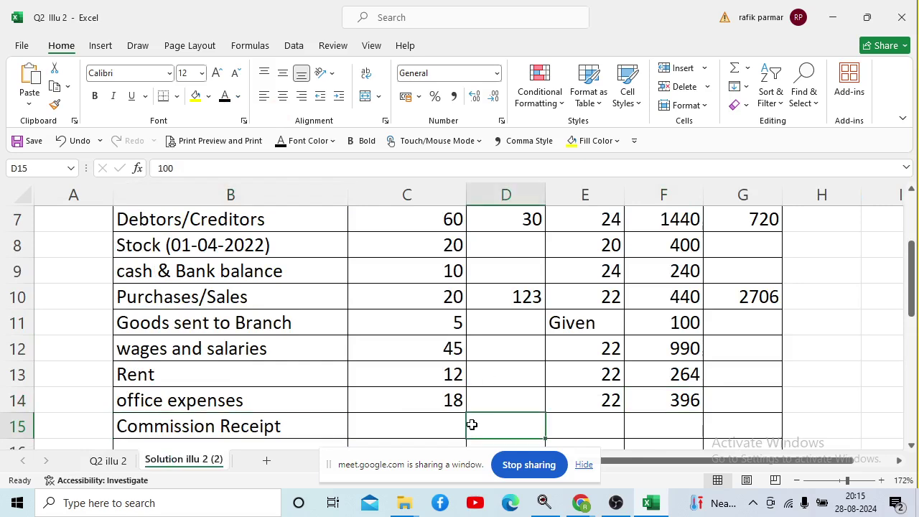
click(225, 104)
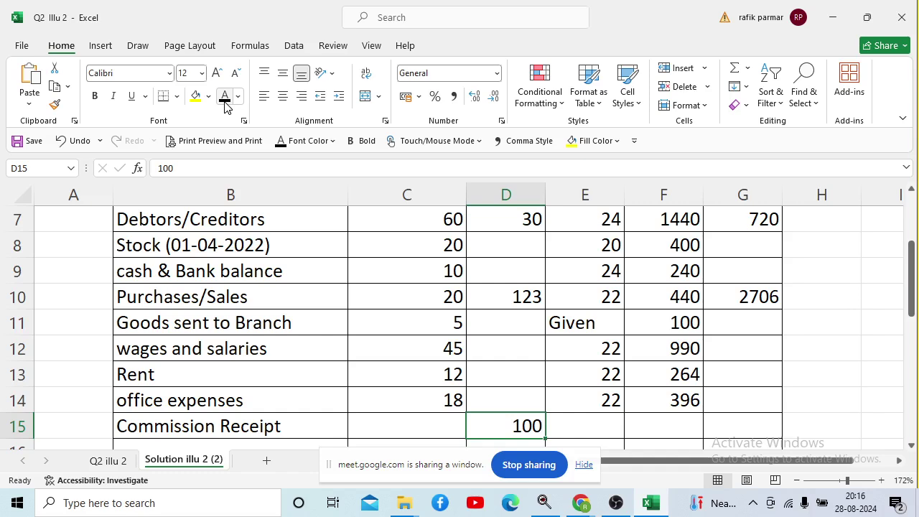
Show the Commission Receipt rate 22 in E15 and the rupee formula =D15*E15 in G15 in black.
key(Right)
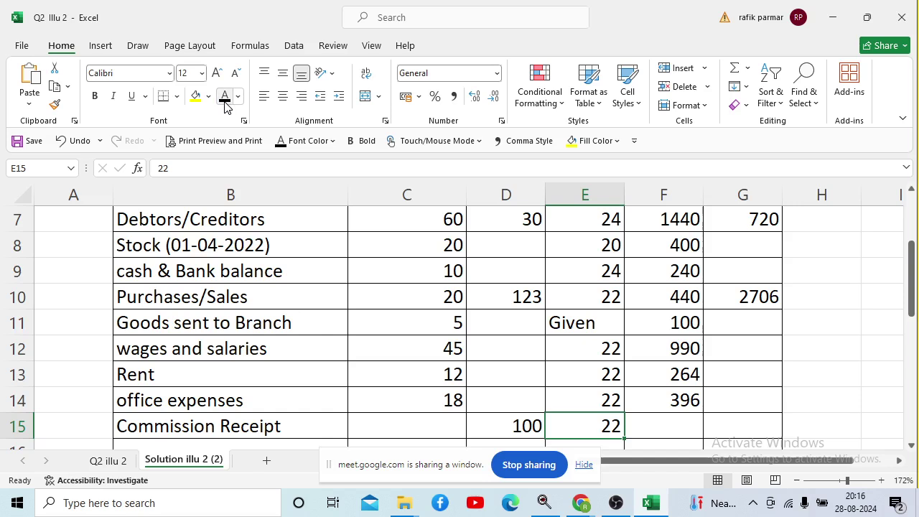
key(Right)
key(Right)
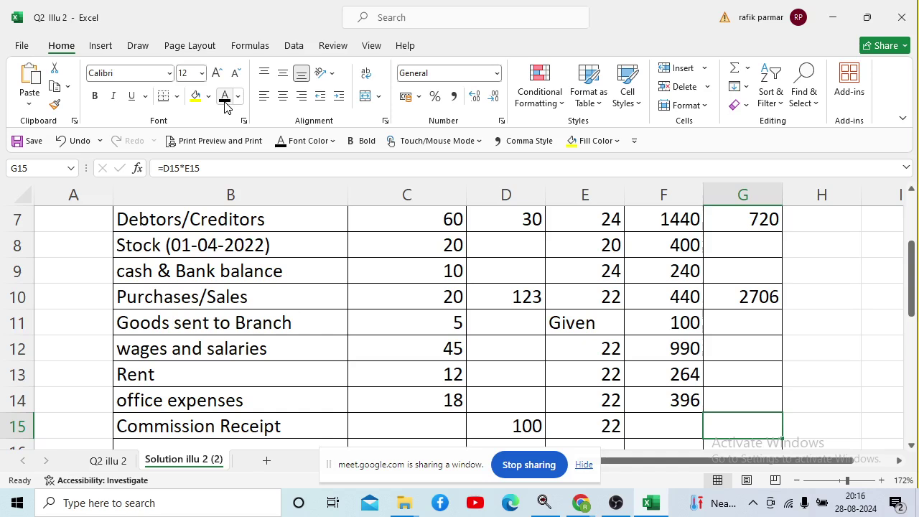
click(224, 101)
Check the Branch/H.O. Current A/c entry and its credit amount in the trial balance on the Q2 illu 2 sheet.
click(107, 460)
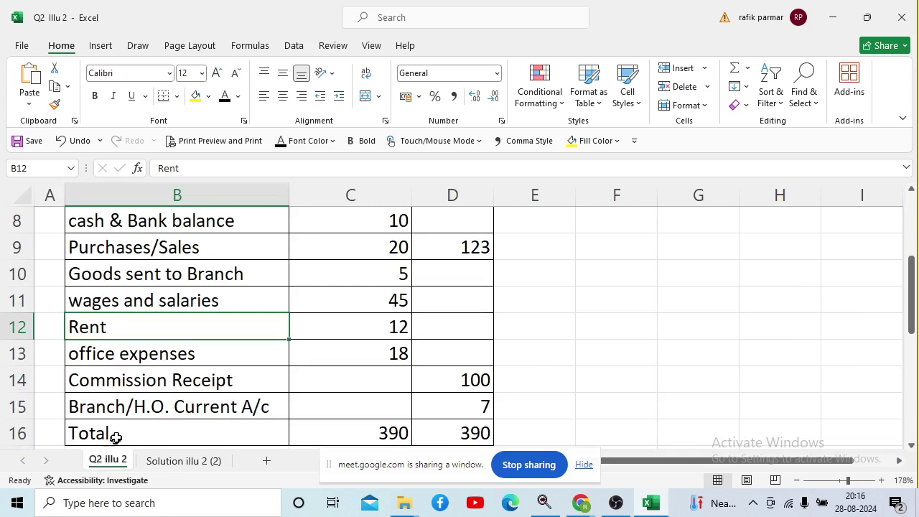
click(137, 412)
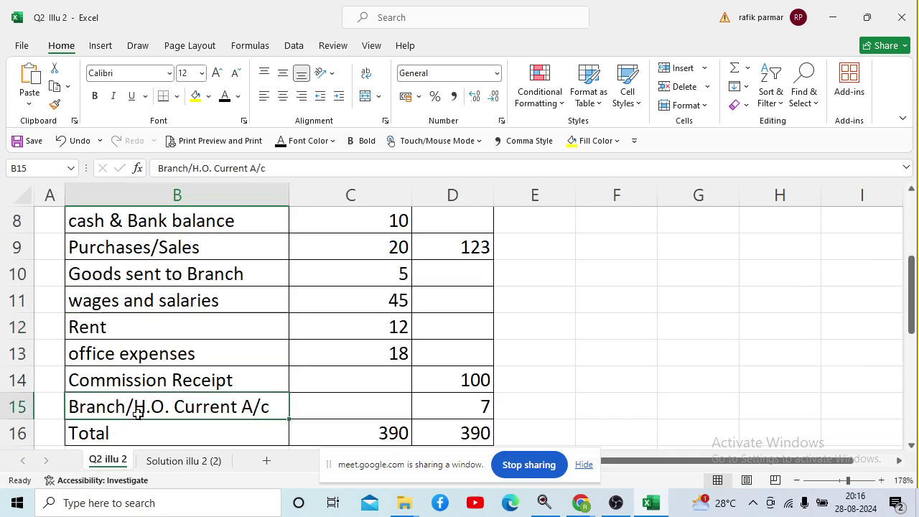
key(Right)
key(Right)
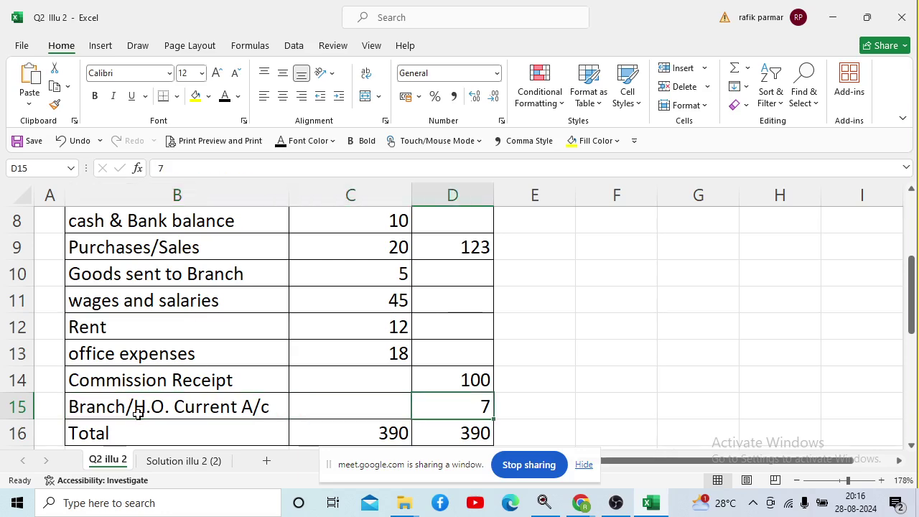
Show "Branch/H.O. Current A/c" in B16, 7 in D16 and "Given" in E16 of the solution sheet in black.
click(183, 463)
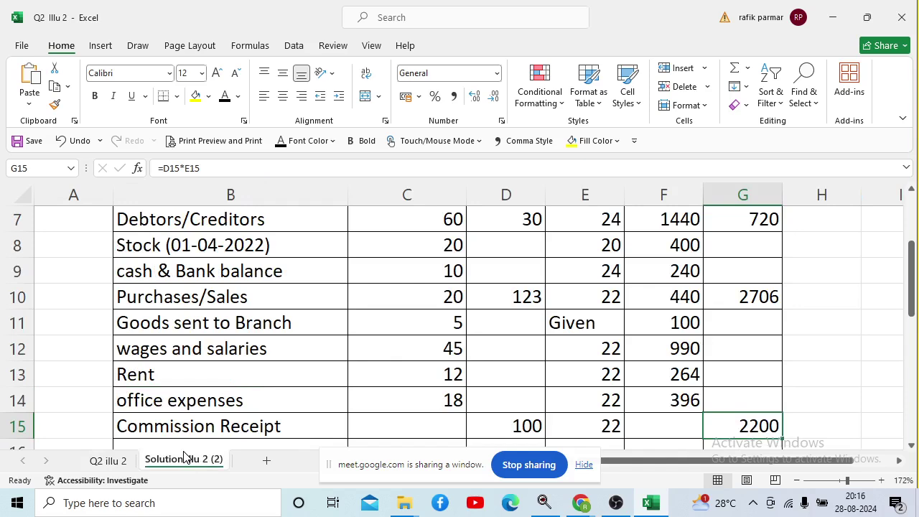
key(Left)
key(Left)
key(Left)
key(Left)
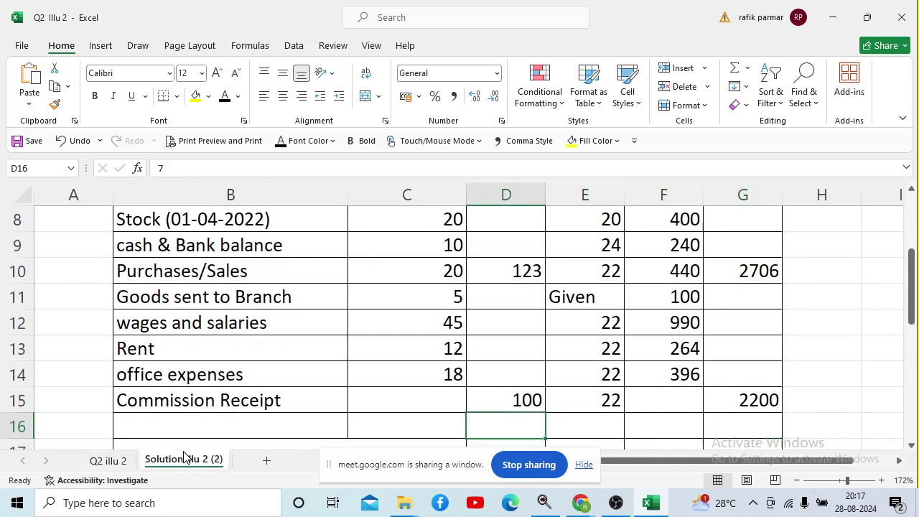
key(Left)
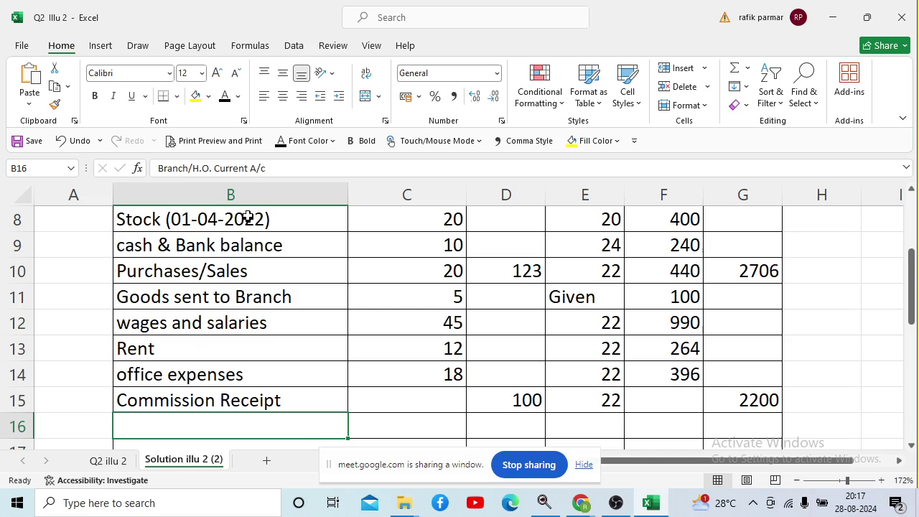
click(224, 101)
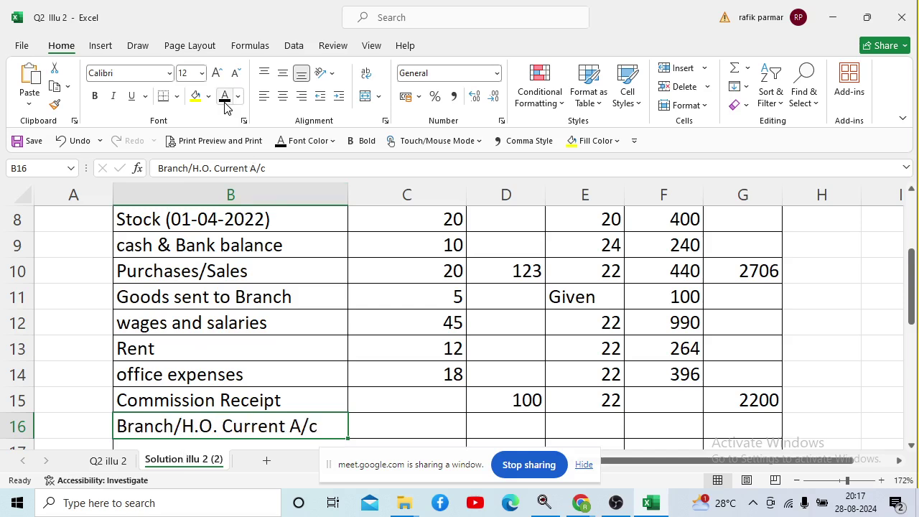
key(Right)
key(Right)
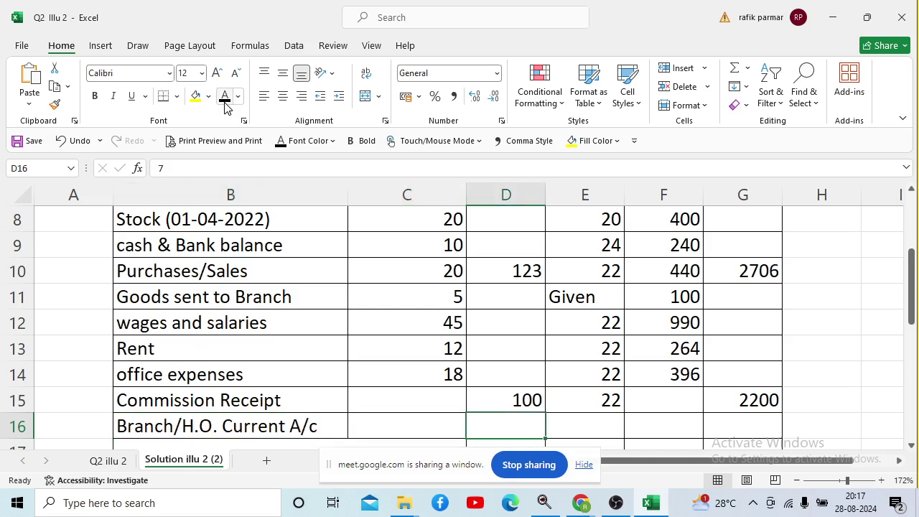
click(224, 100)
key(Right)
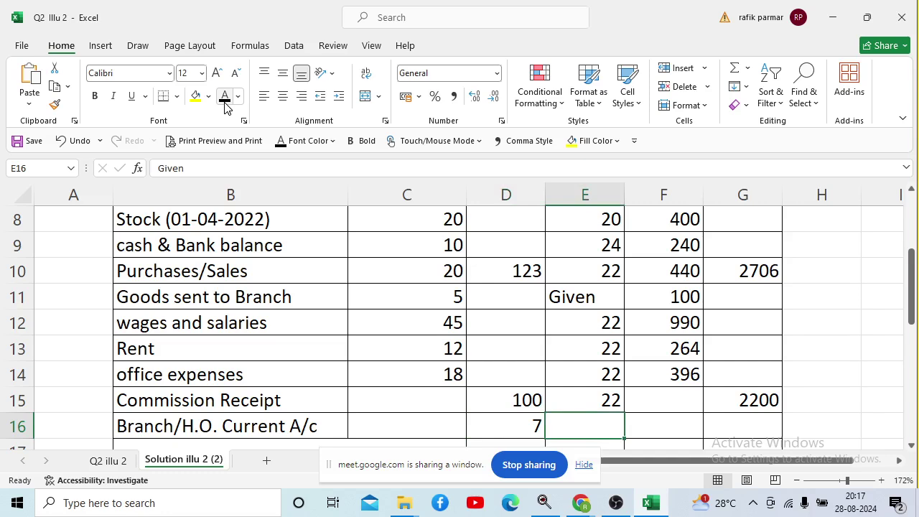
click(224, 104)
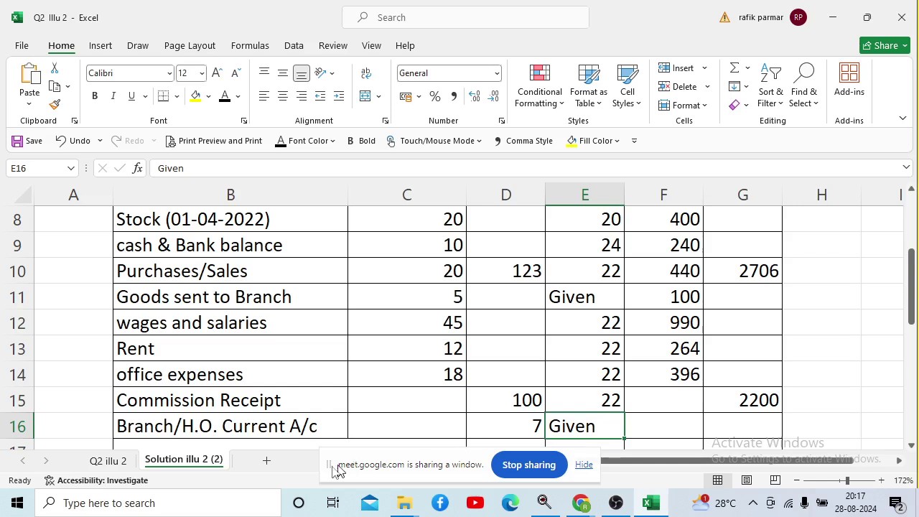
Examine the note below the exchange rates on the Q2 illu 2 sheet for the Branch A/c balance in H.O. books.
click(108, 461)
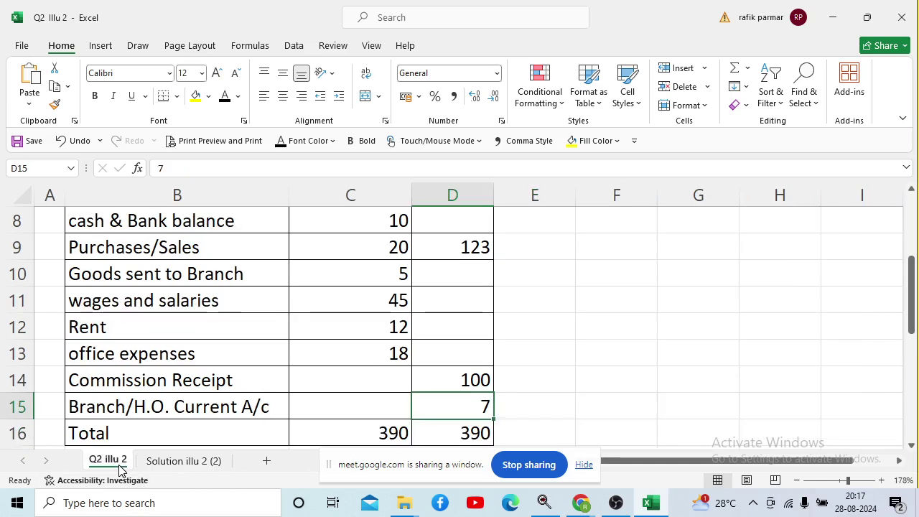
key(Down)
key(Down)
key(Down)
key(Down)
key(Down)
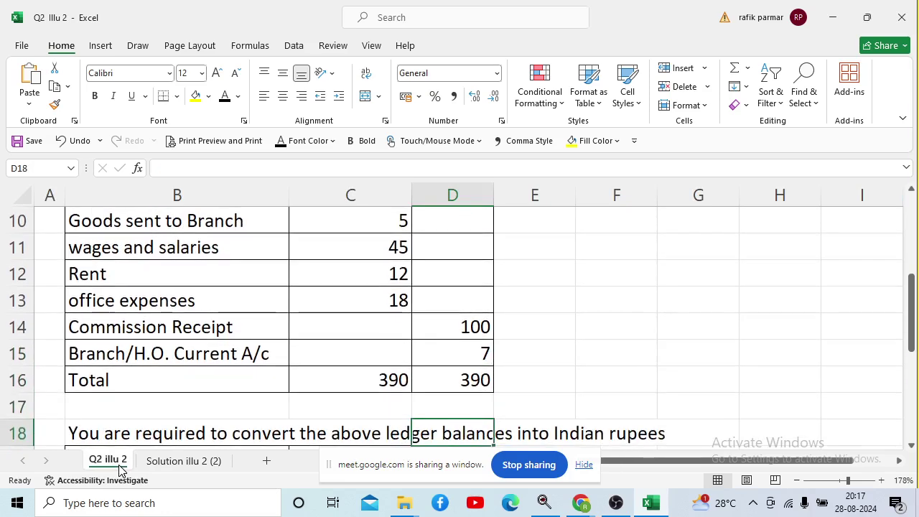
key(Down)
key(Down)
key(Down)
key(Down)
key(Down)
key(Down)
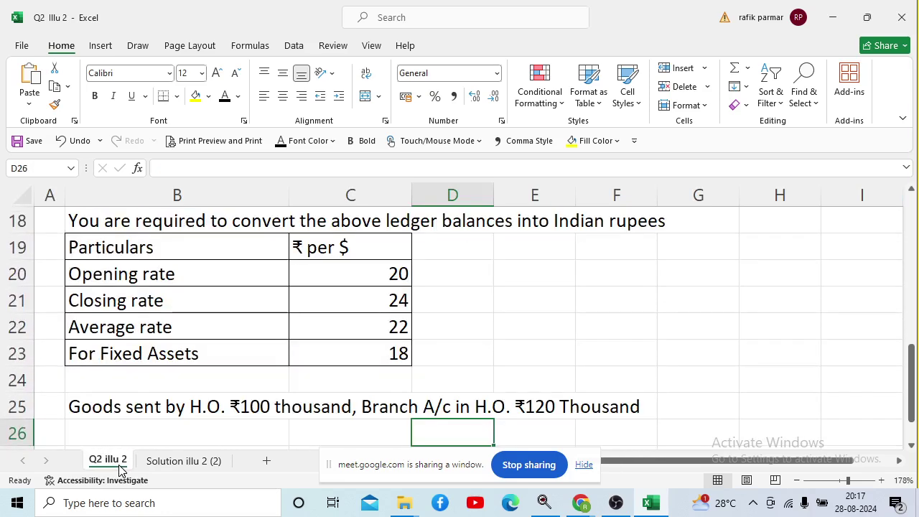
key(Up)
key(Right)
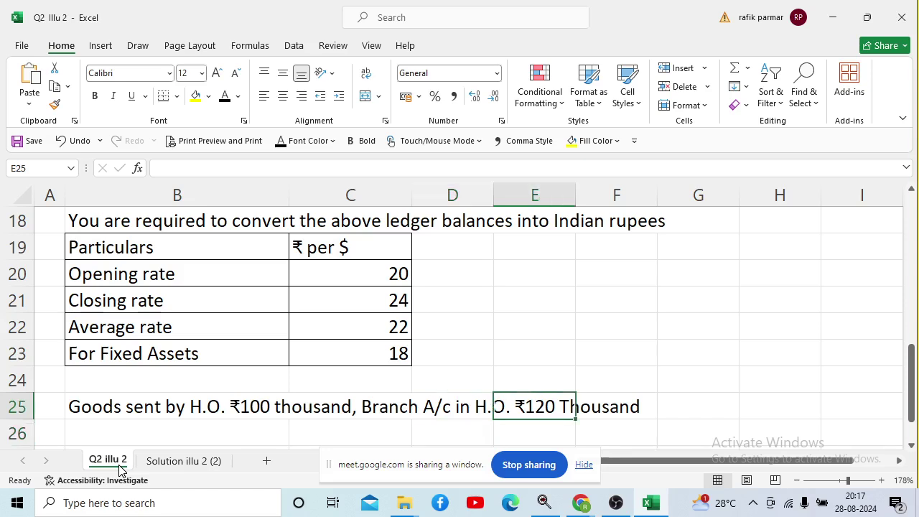
key(Left)
key(Right)
Show the Branch/H.O. Current A/c rupee amount 120 in G16 of the solution sheet in black.
click(172, 461)
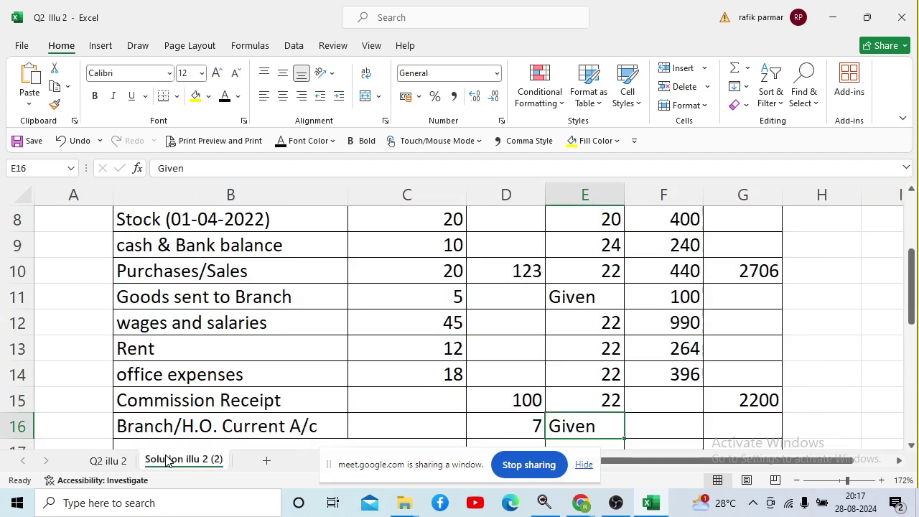
click(488, 426)
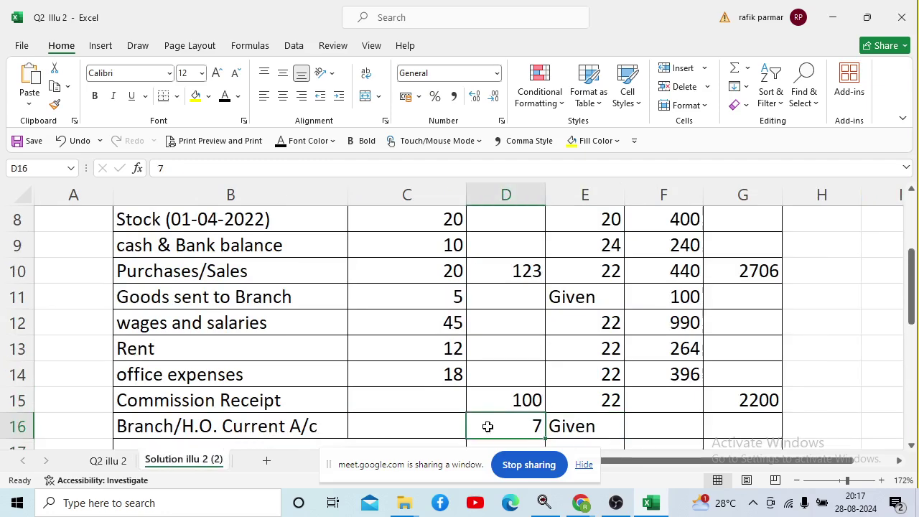
click(738, 426)
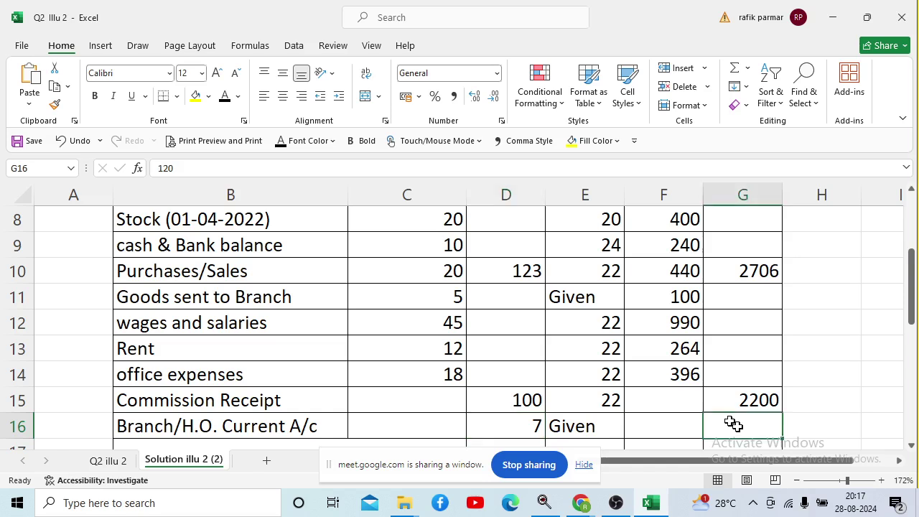
click(224, 100)
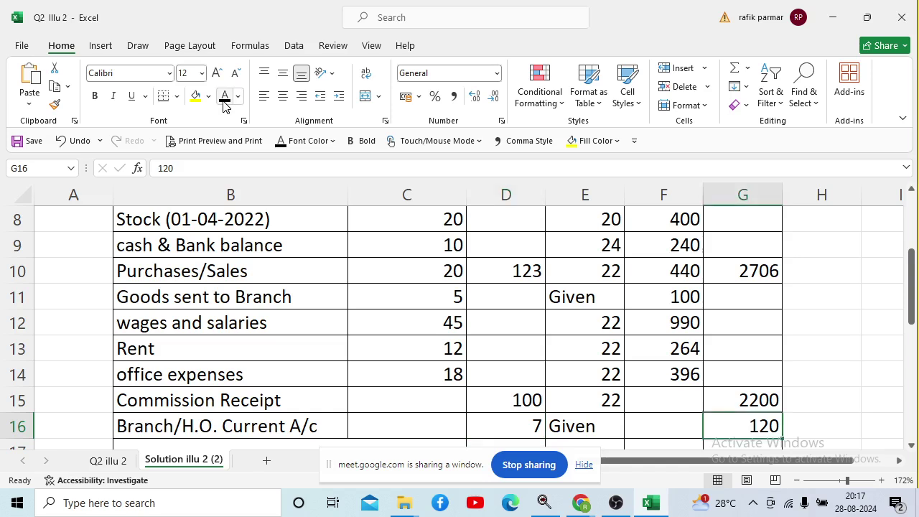
Show the dollar totals 390 in C18 and D18 and the label "Total" in B18 of the solution sheet in black.
key(Return)
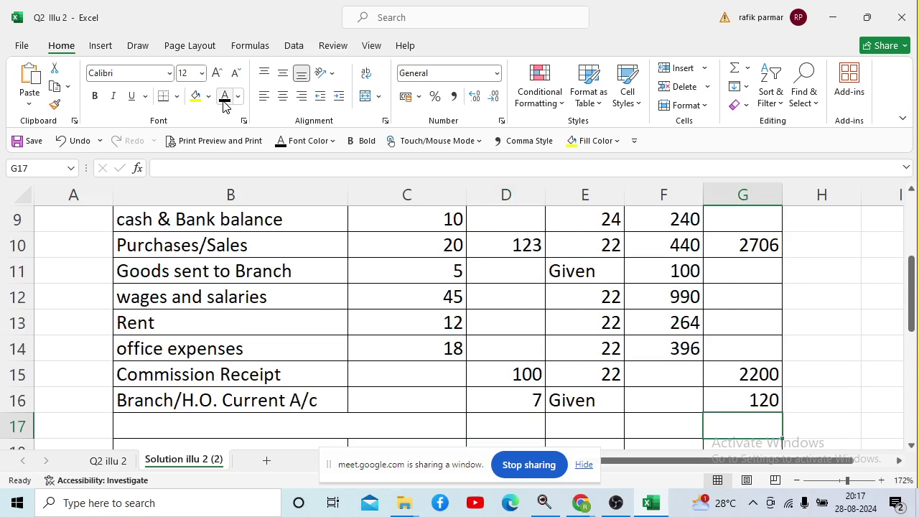
key(Left)
key(Left)
key(Left)
key(Down)
key(Left)
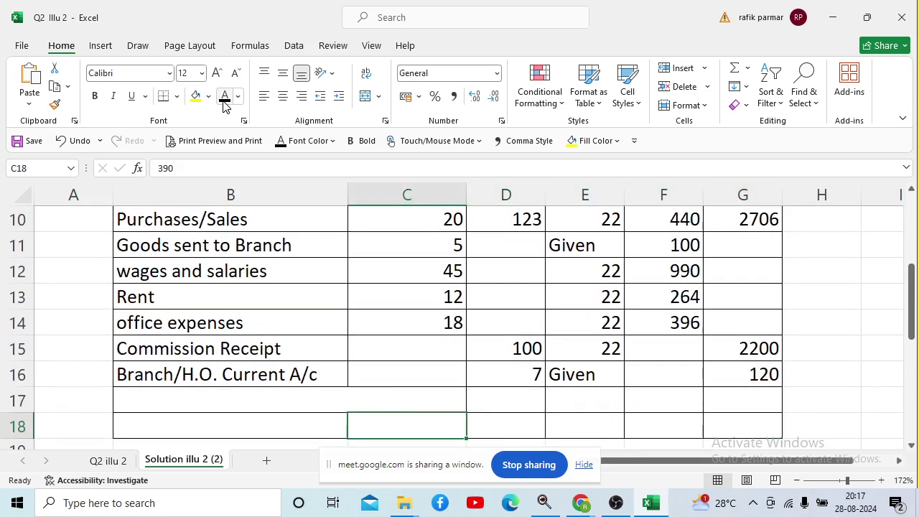
click(224, 103)
key(Right)
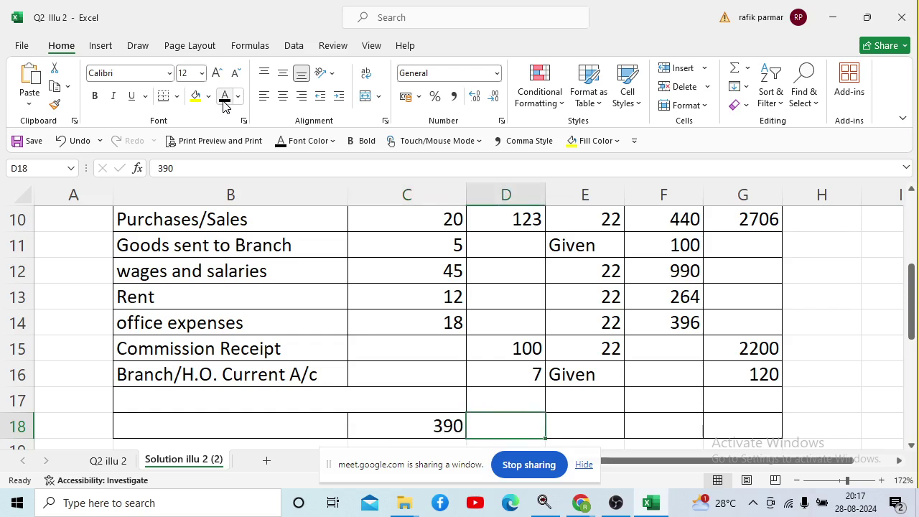
click(224, 102)
click(191, 429)
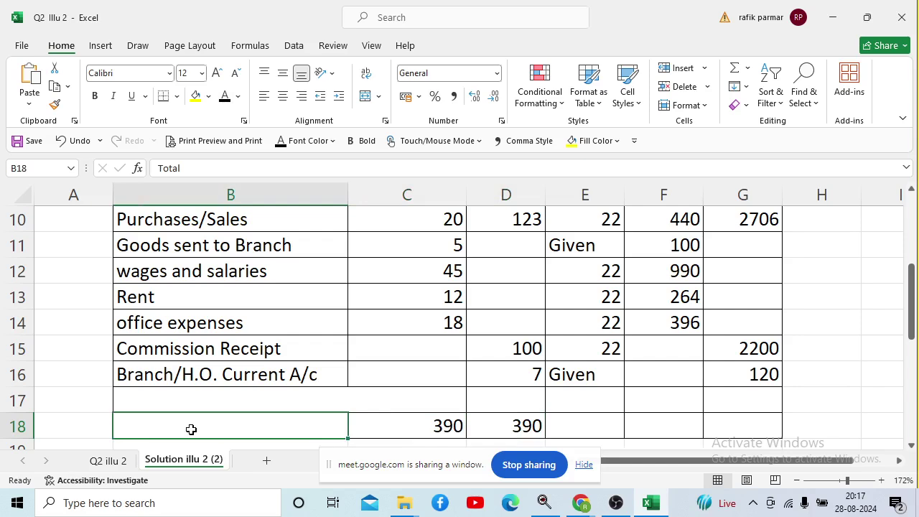
click(224, 102)
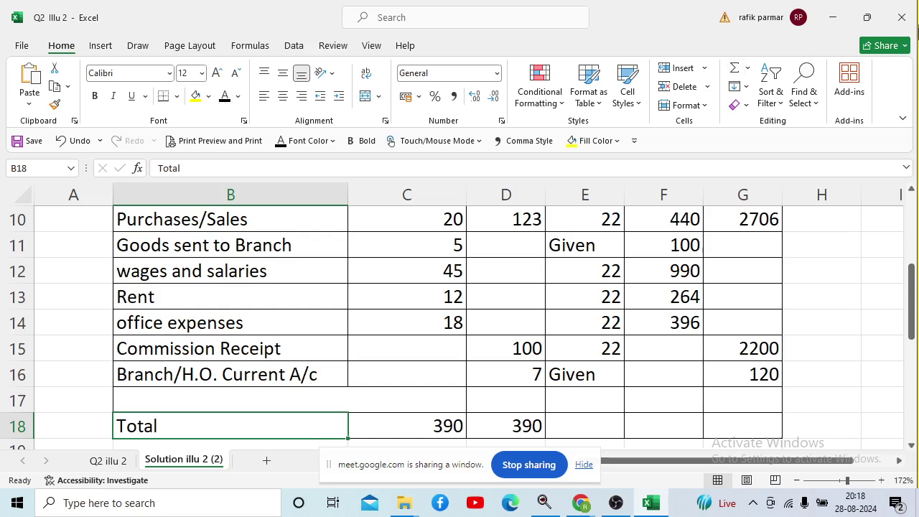
Enter the debit rupee total 7870 in H17, beside the trial balance.
click(860, 403)
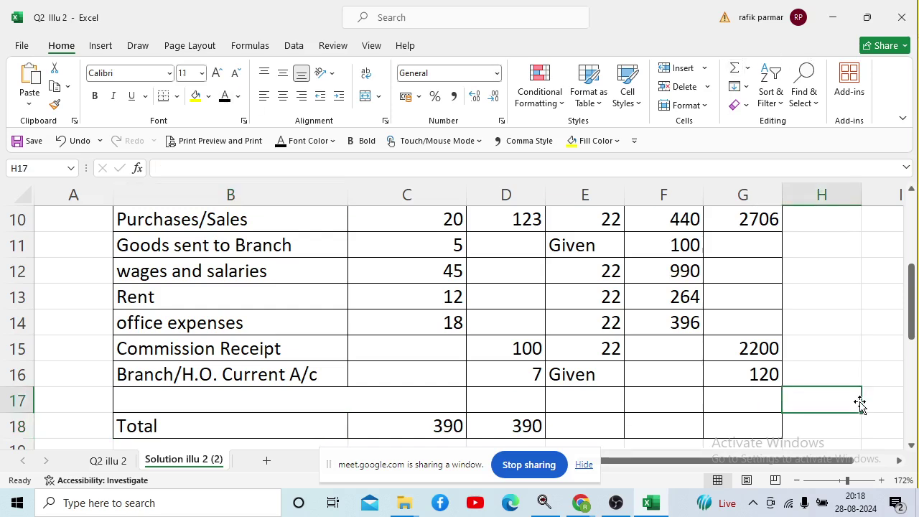
key(Right)
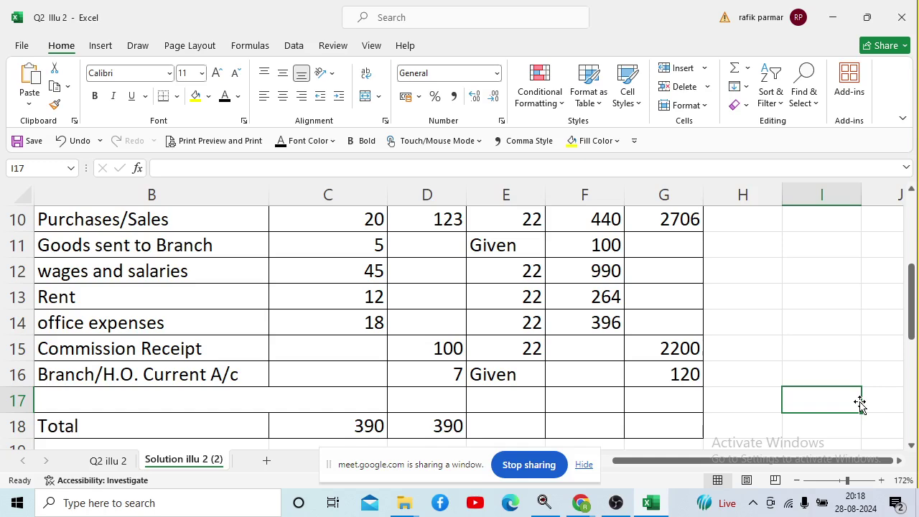
key(Left)
key(Right)
key(Left)
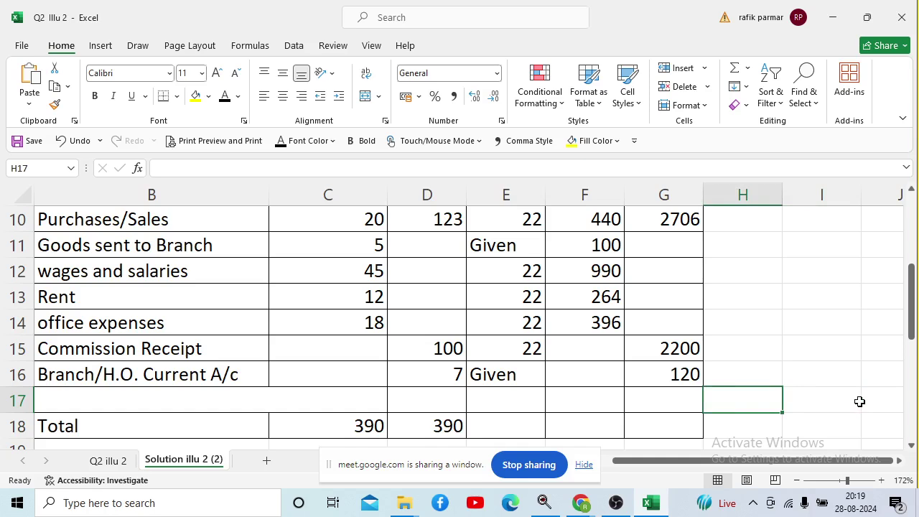
text(7870)
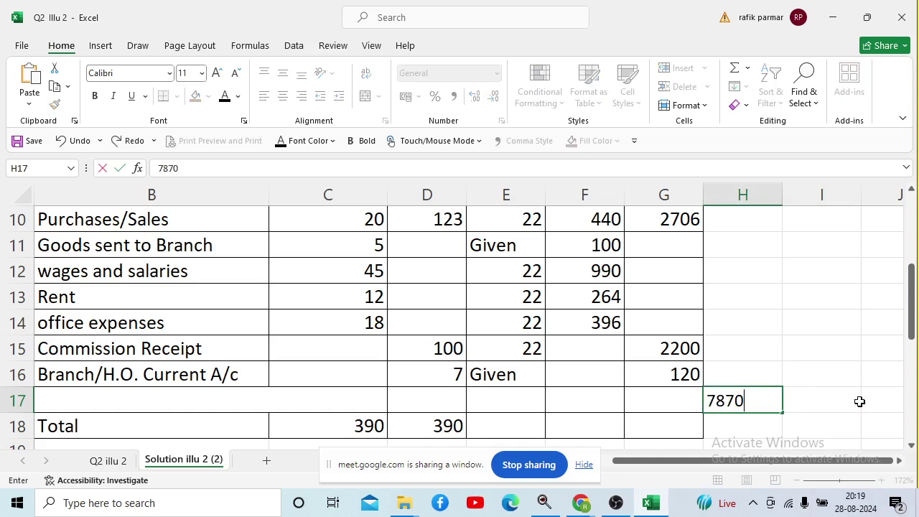
key(Return)
Check the Google Meet call window, and return to the Excel workbook.
click(860, 401)
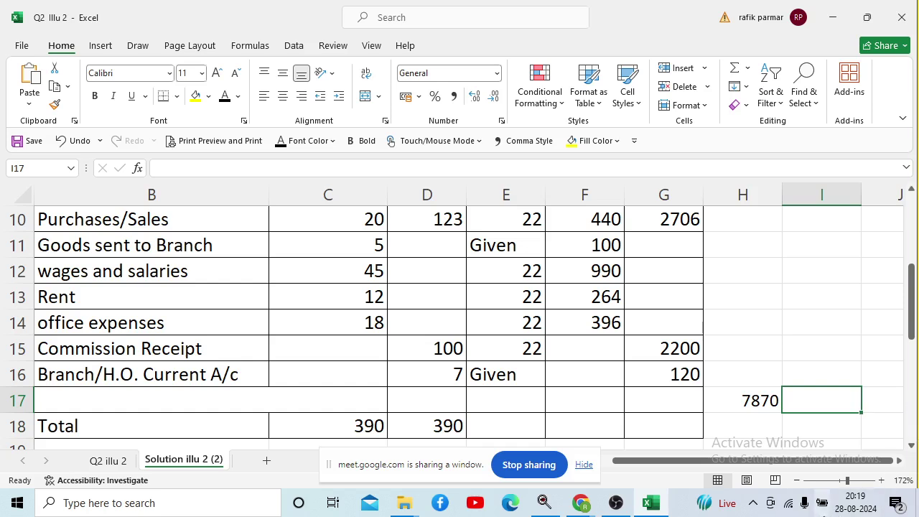
mouse_move(580, 508)
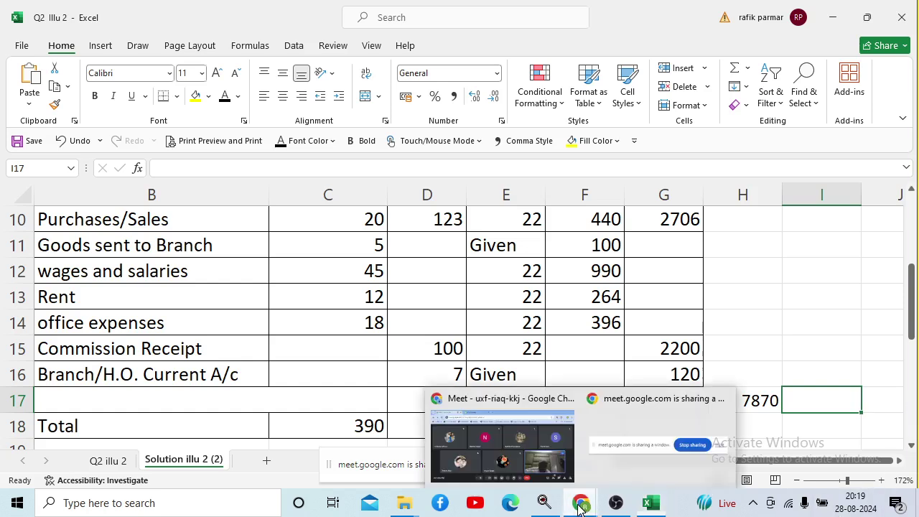
click(538, 464)
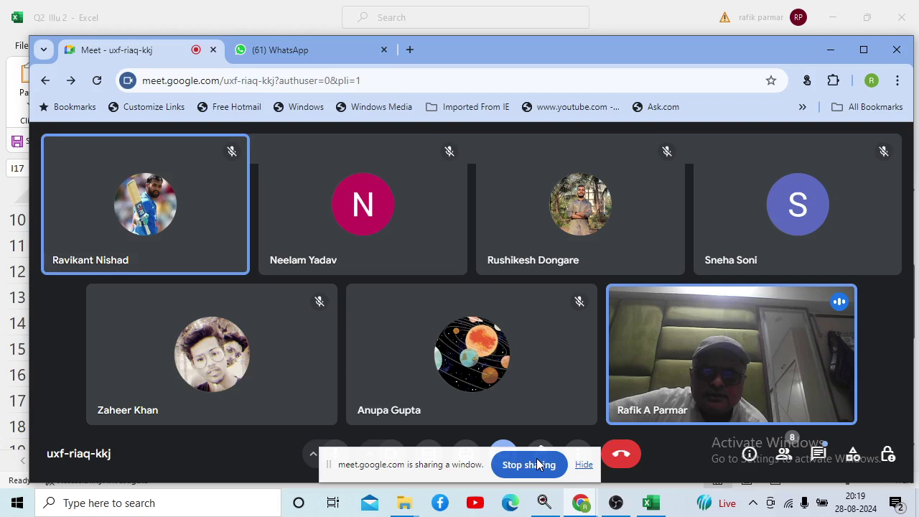
click(648, 506)
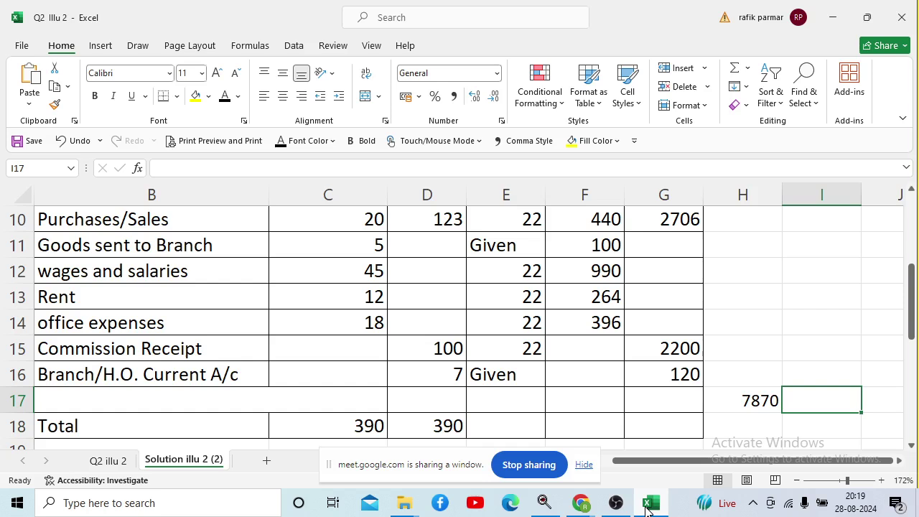
text(7966)
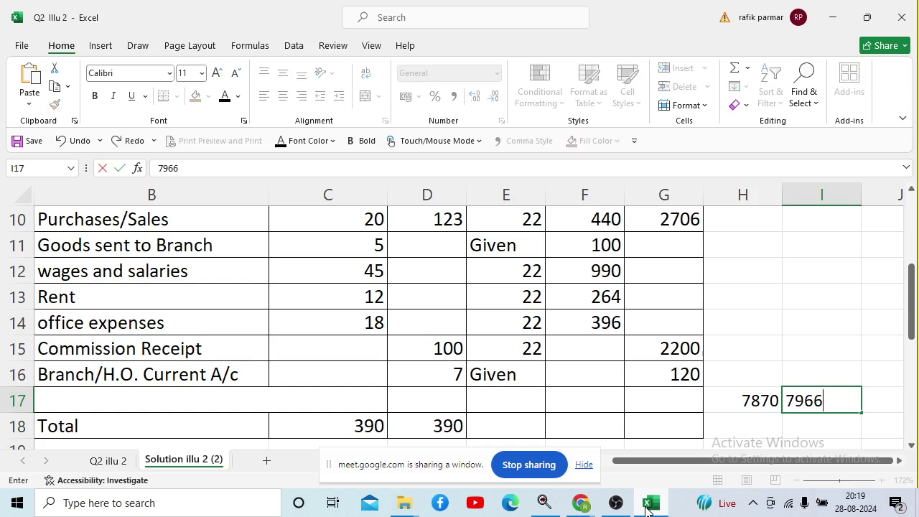
key(Return)
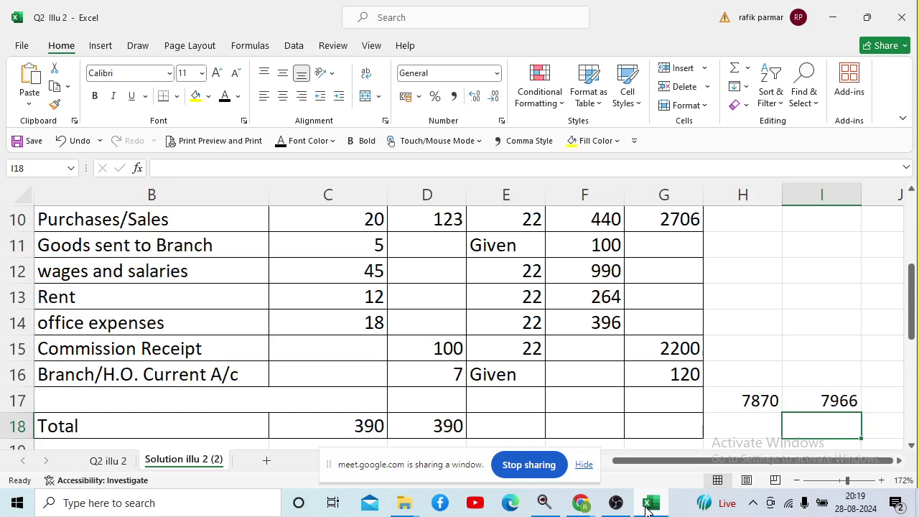
click(822, 392)
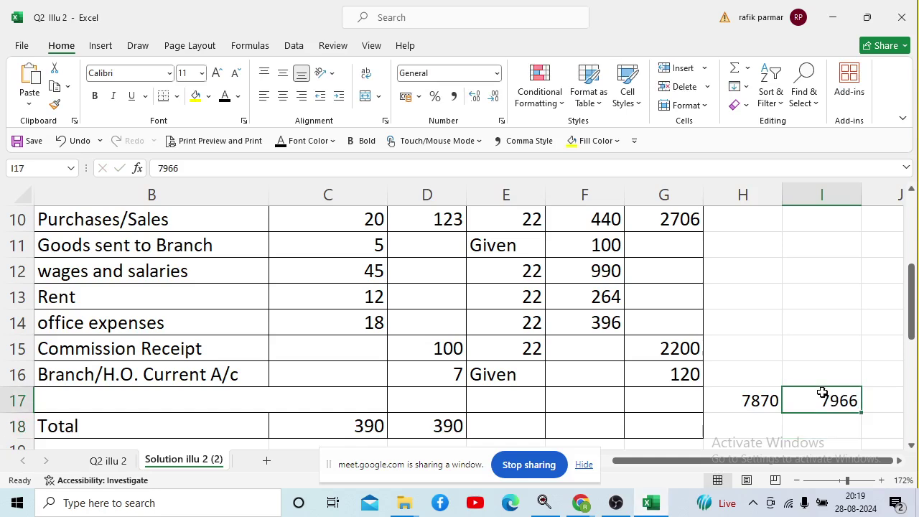
key(Delete)
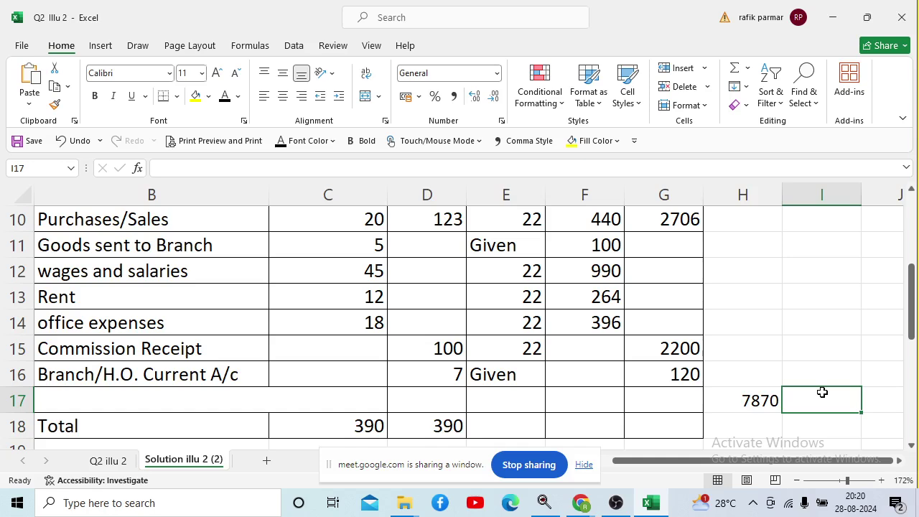
Select the Dr ₹ amounts in F5:F14 to check their sum.
key(Left)
key(Left)
key(Left)
key(Up)
key(Up)
key(Up)
key(Up)
key(Up)
key(Up)
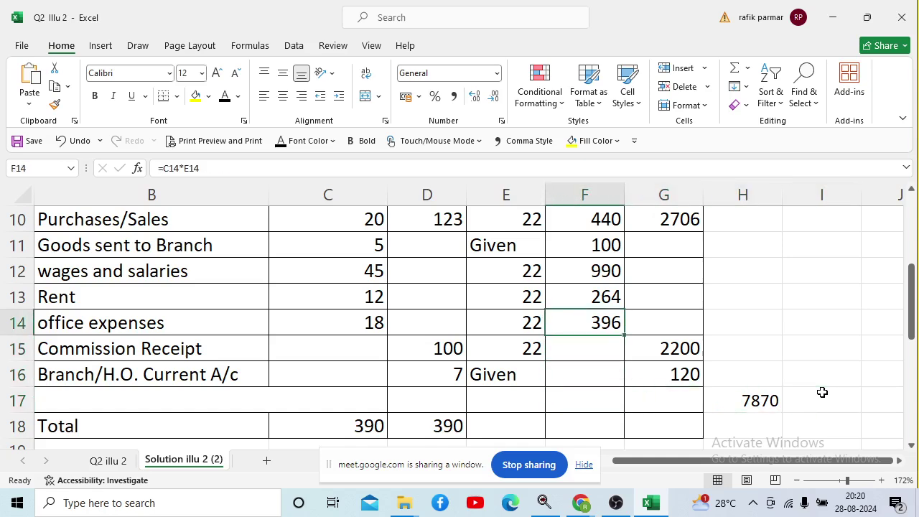
key(Up)
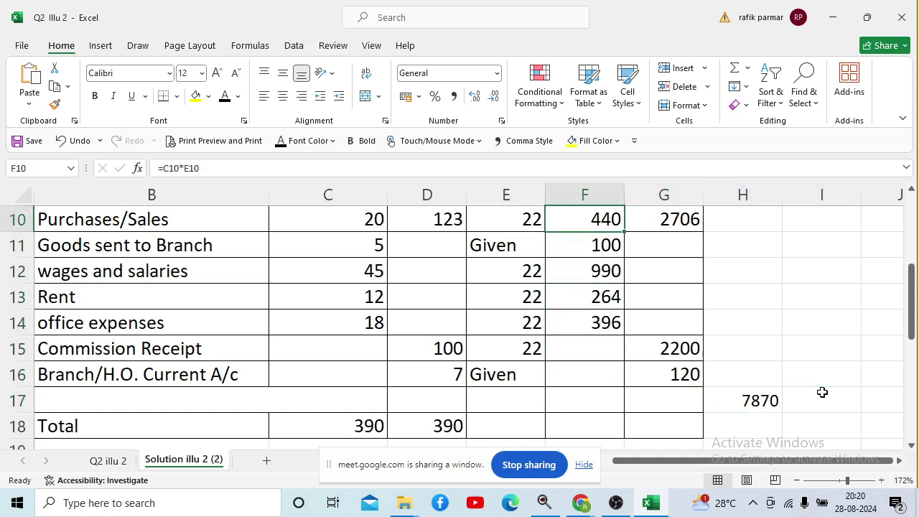
key(Up)
key(Up)
key(Up)
key(Up)
key(Up)
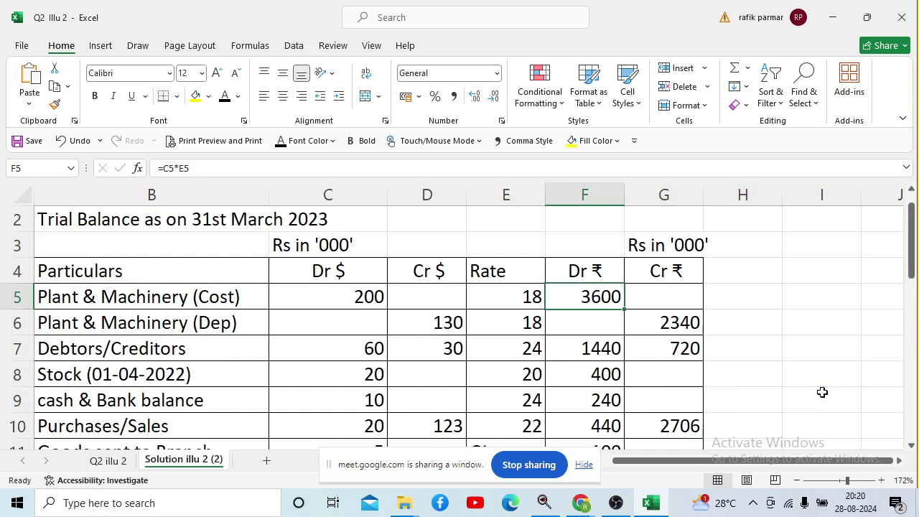
key(shift+Down)
key(shift+Down)
key(shift+Down)
key(shift+Down)
key(shift+Down)
key(shift+Down)
key(shift+Down)
key(shift+Down)
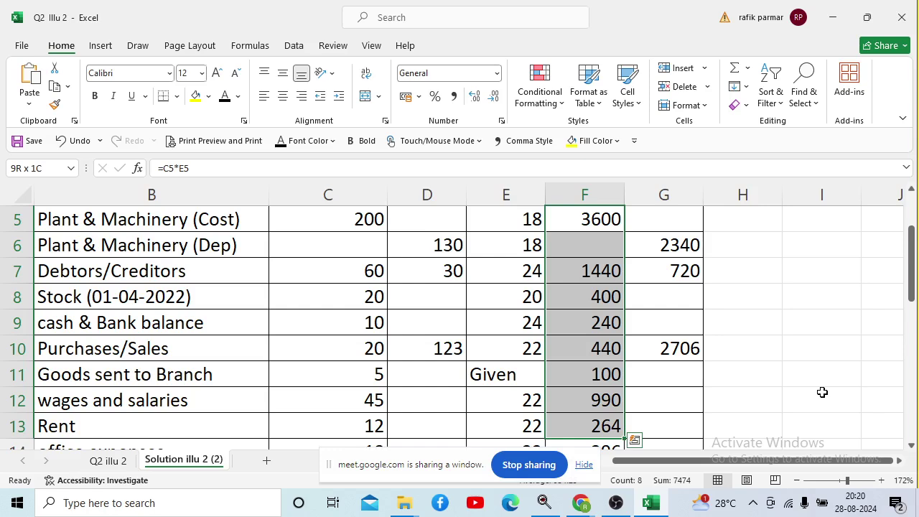
key(shift+Down)
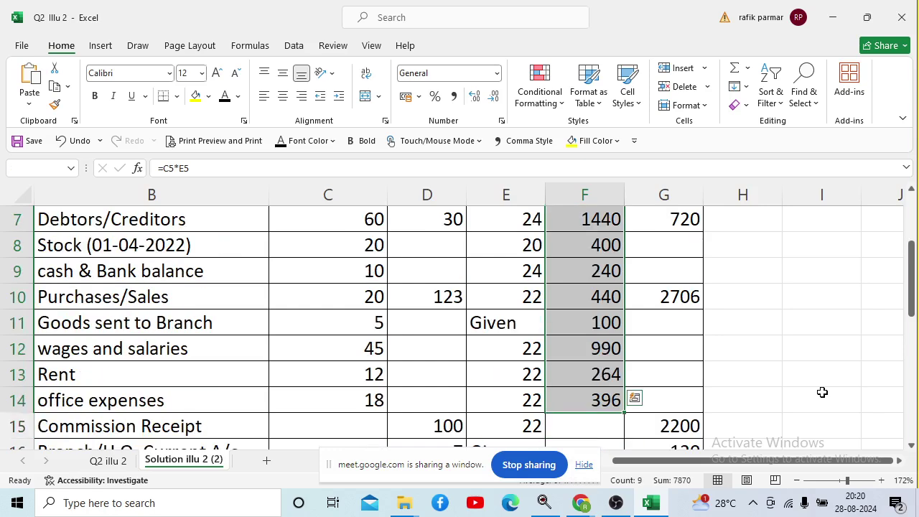
Select the Cr ₹ amounts in G5:G16 to check their sum.
key(Down)
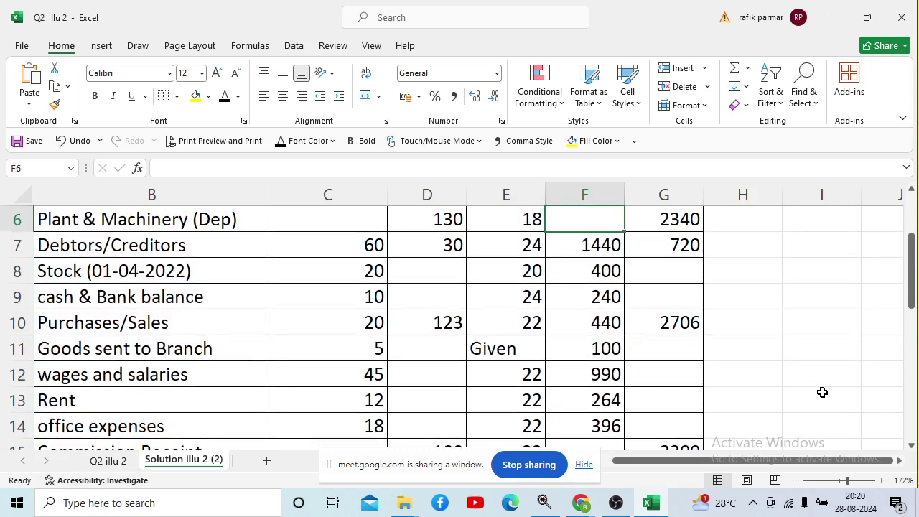
key(Up)
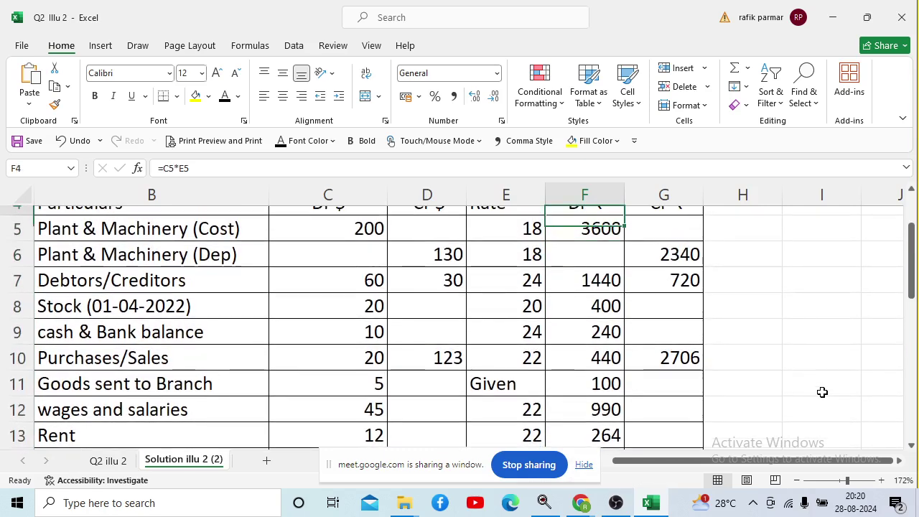
key(Right)
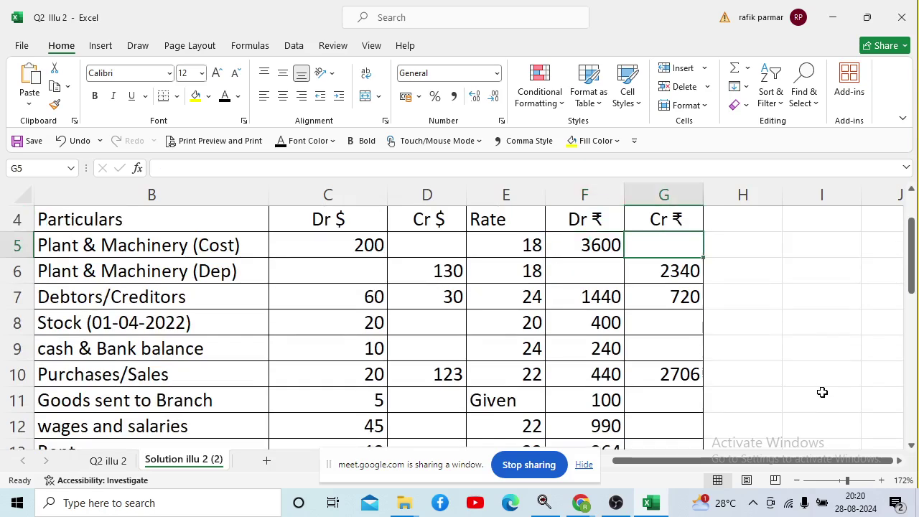
key(shift+Down)
key(shift+Down)
key(shift+Down)
key(shift+Down)
key(shift+Down)
key(shift+Down)
key(shift+Down)
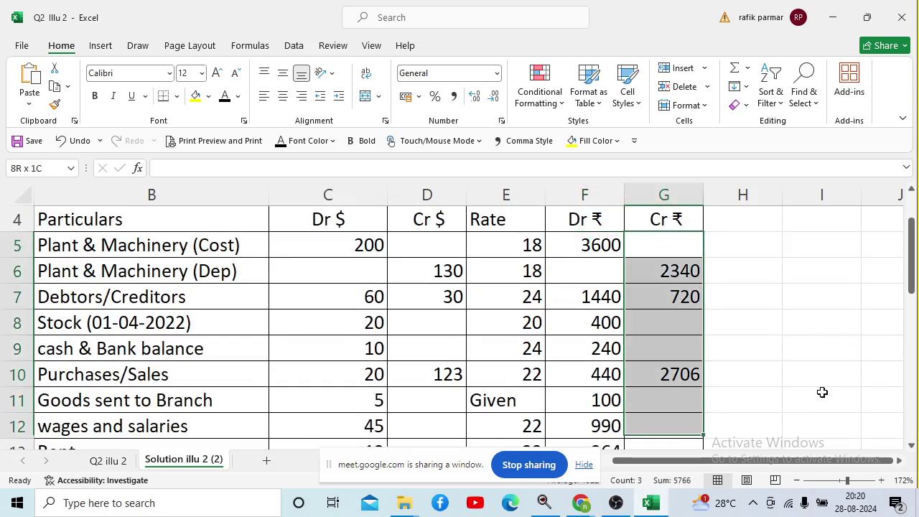
key(shift+Down)
key(shift+Down)
key(shift+Down)
key(shift+Down)
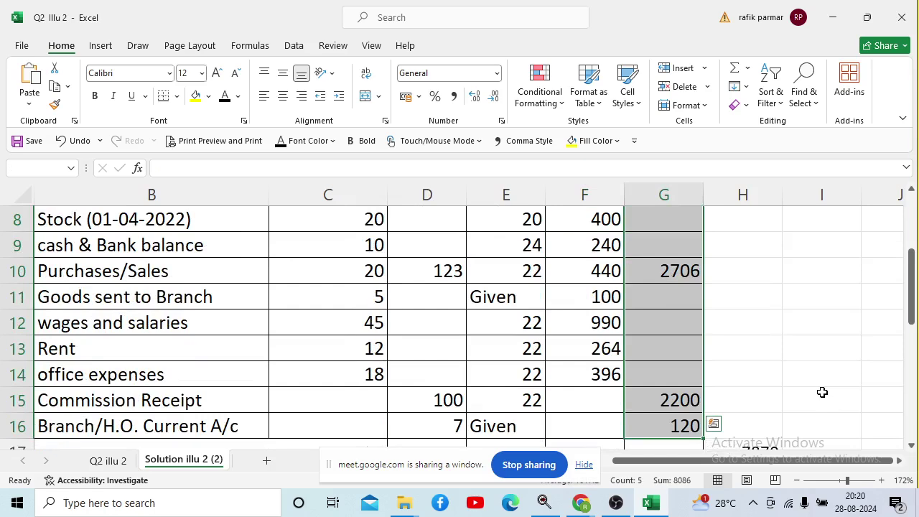
Enter the credit rupee total 8086 in I17, beside the debit total.
scroll(822, 392, up, 1)
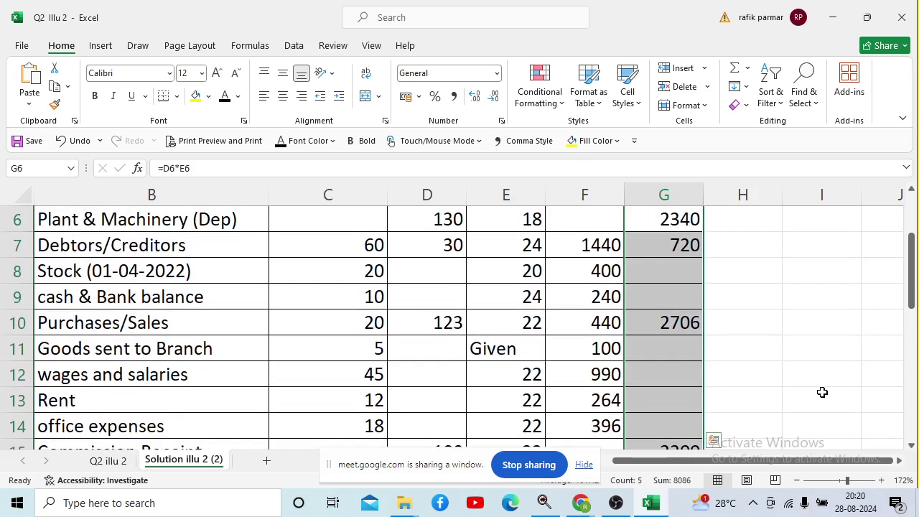
key(Down)
key(Down)
key(Down)
key(Down)
key(Down)
key(Down)
key(Down)
key(Down)
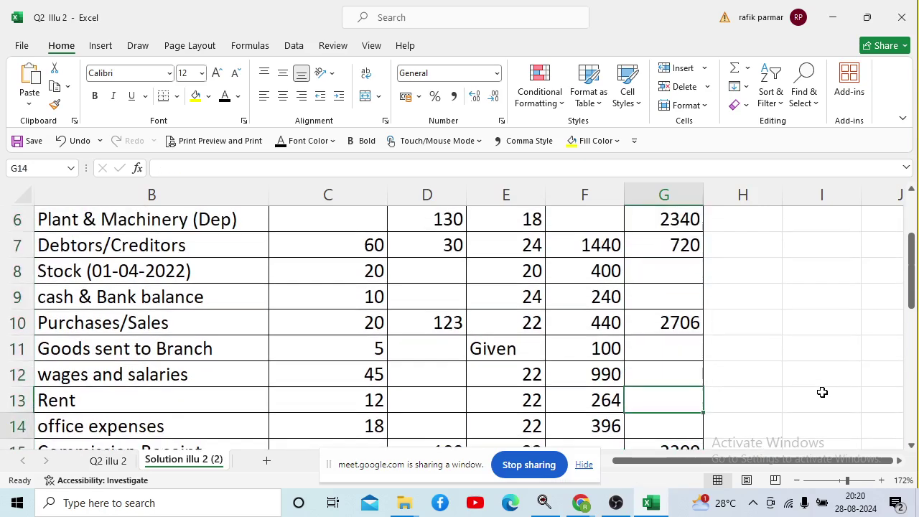
key(Down)
key(Down)
key(Down)
key(Right)
key(Right)
text(80)
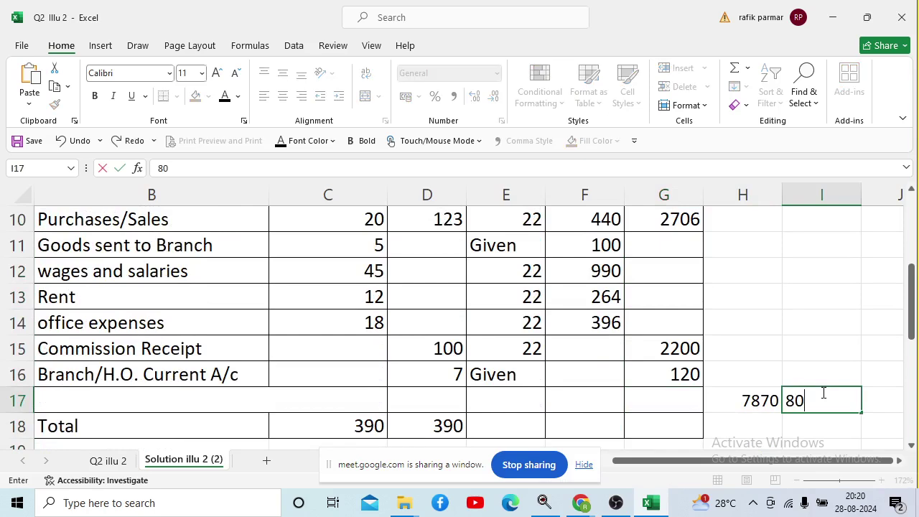
text(6)
key(BackSpace)
text(86)
key(Return)
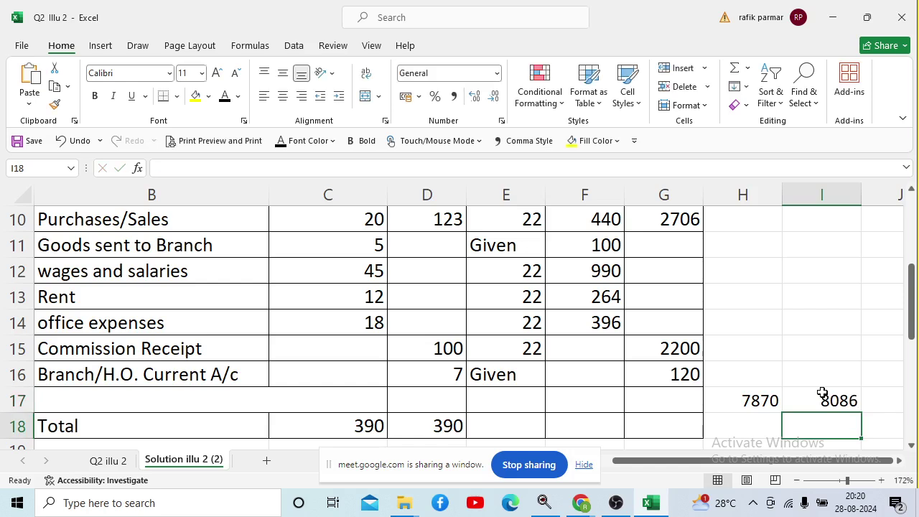
Reveal the Cr and Dr rupee totals in G18 and F18 by applying a black font colour.
click(826, 401)
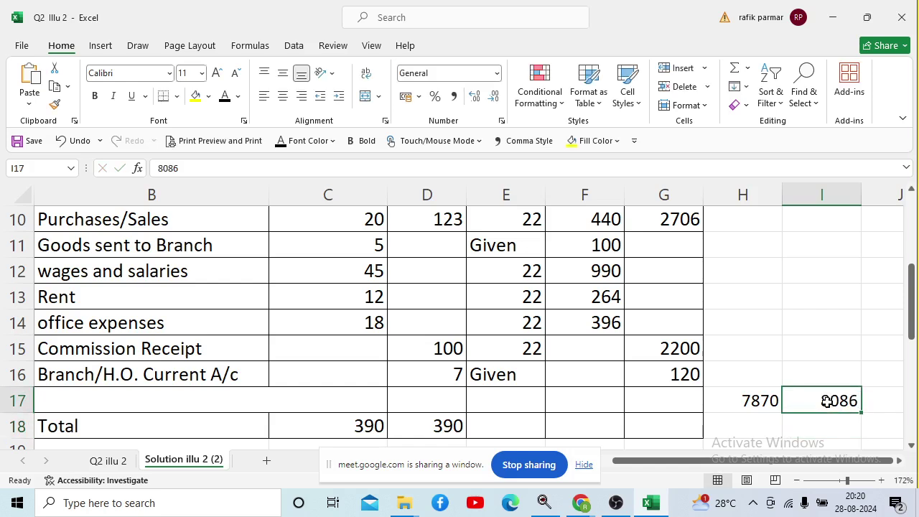
click(683, 427)
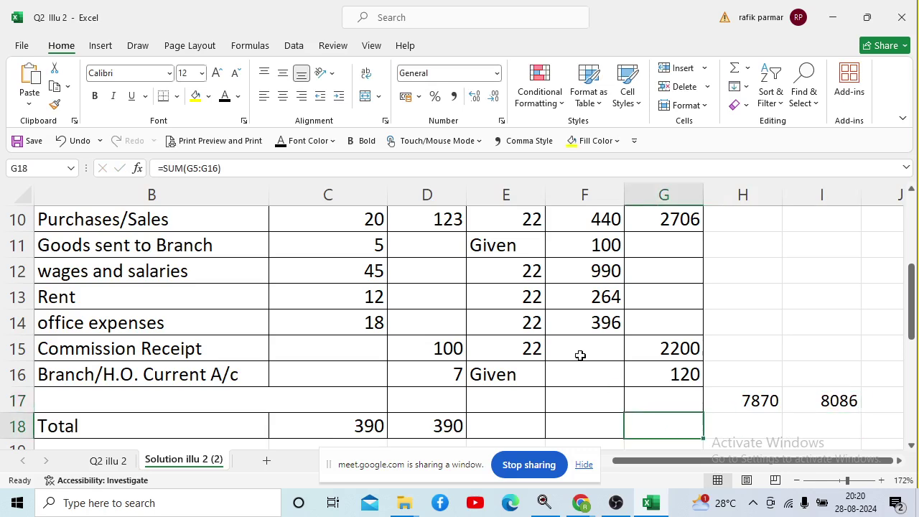
click(225, 95)
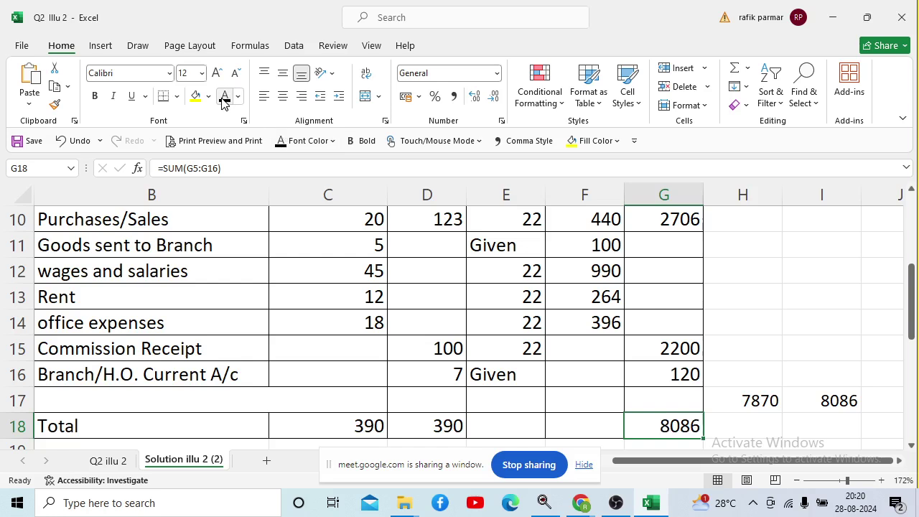
click(564, 418)
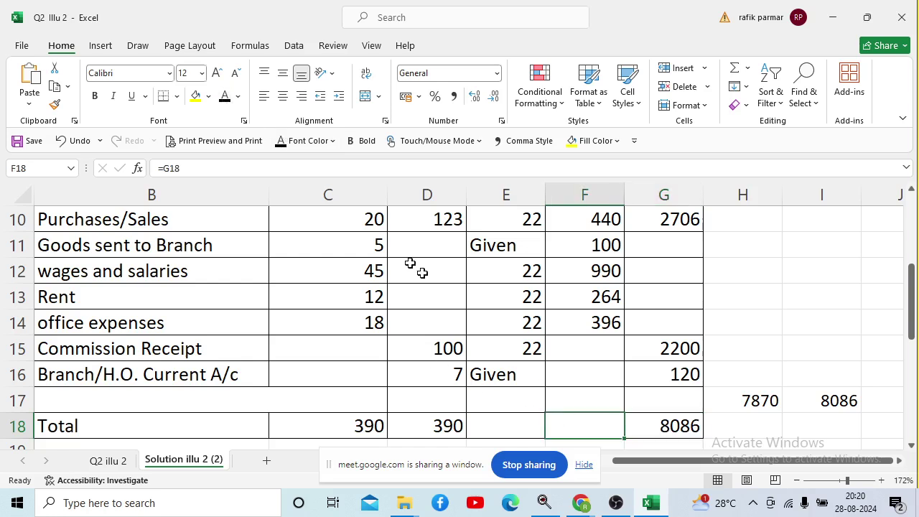
click(225, 96)
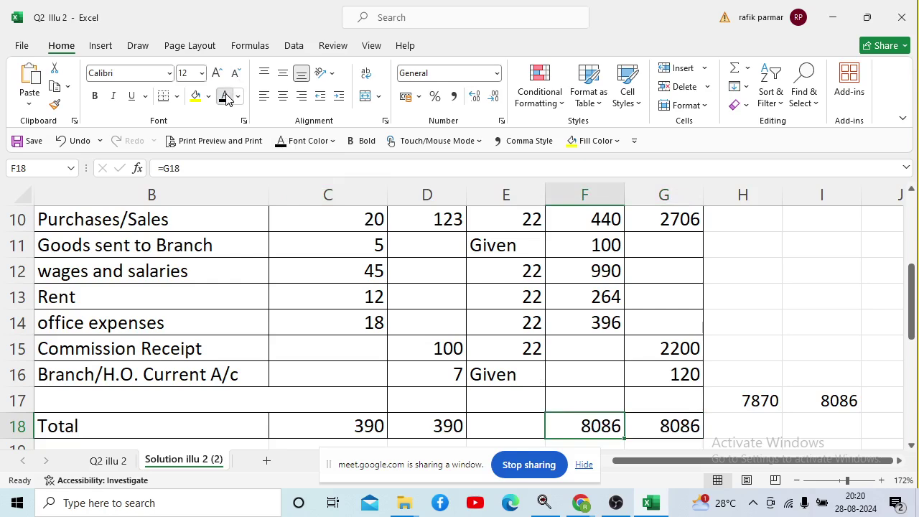
Reveal the Foreign exchange fluctuation label in B17 and its balancing amount in F17 with a black font colour.
click(102, 393)
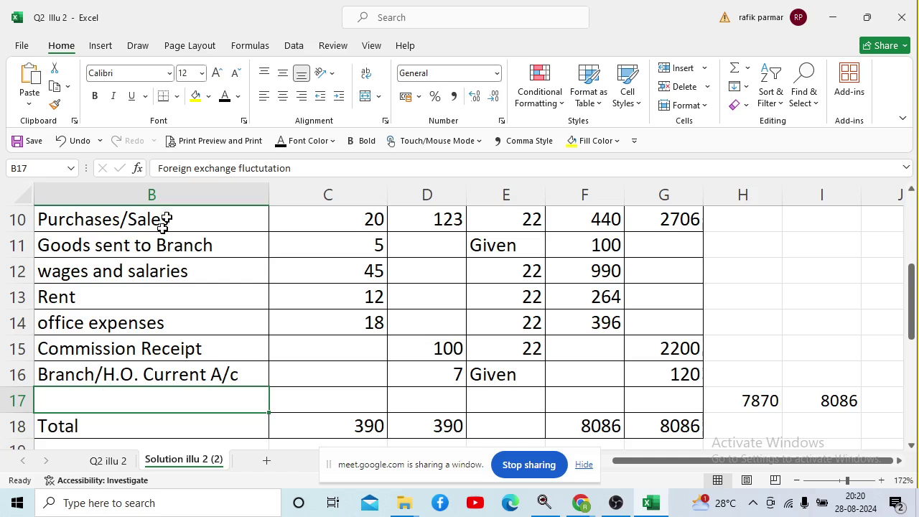
click(224, 96)
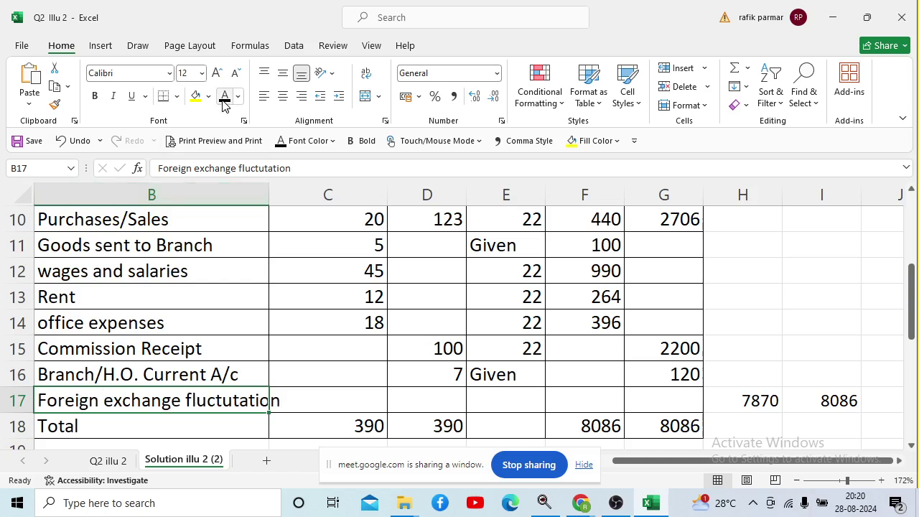
key(Right)
key(Right)
key(Right)
key(Right)
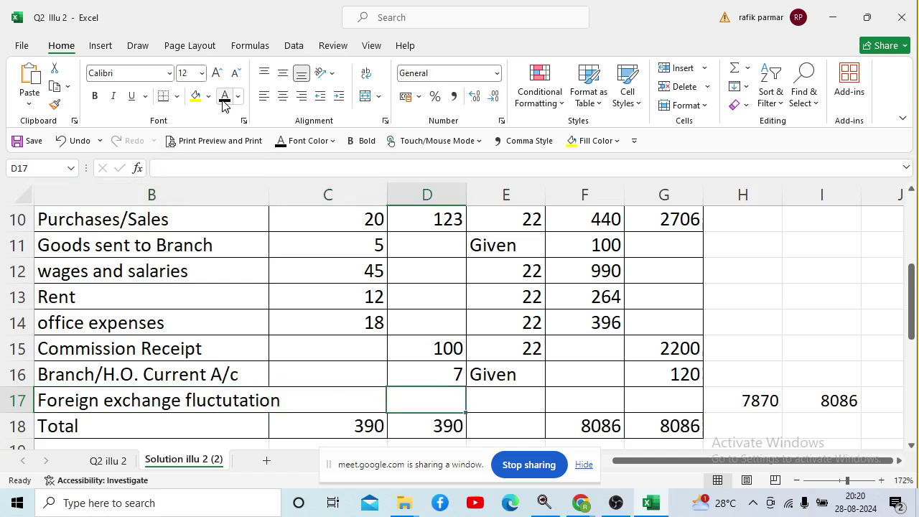
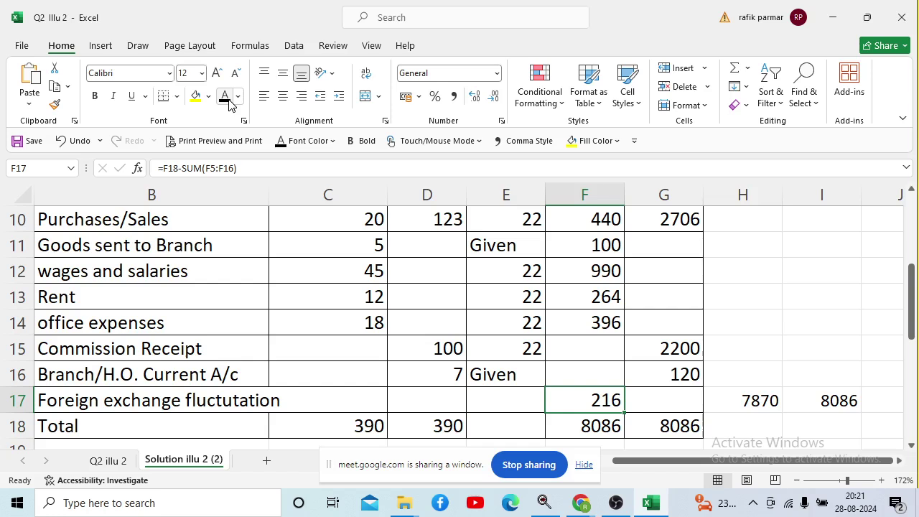
Save and close the Q2 Illu 2 workbook.
click(28, 142)
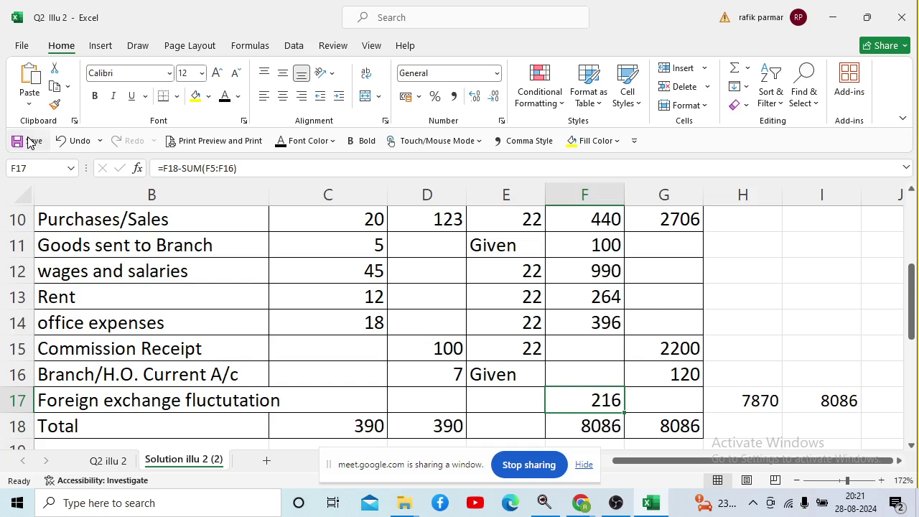
click(902, 18)
click(503, 454)
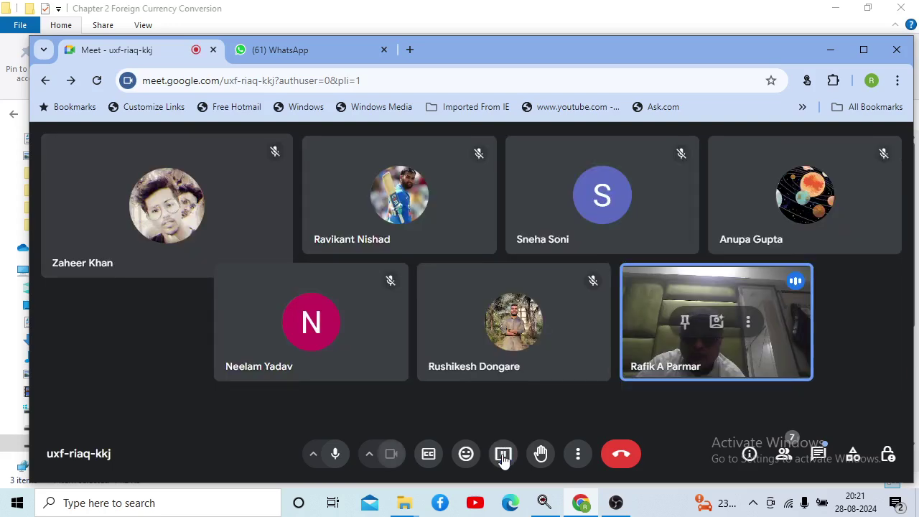
Switch to File Explorer and open the Theory workbook from the Chapter 2 Foreign Currency Conversion folder.
key(alt+Tab)
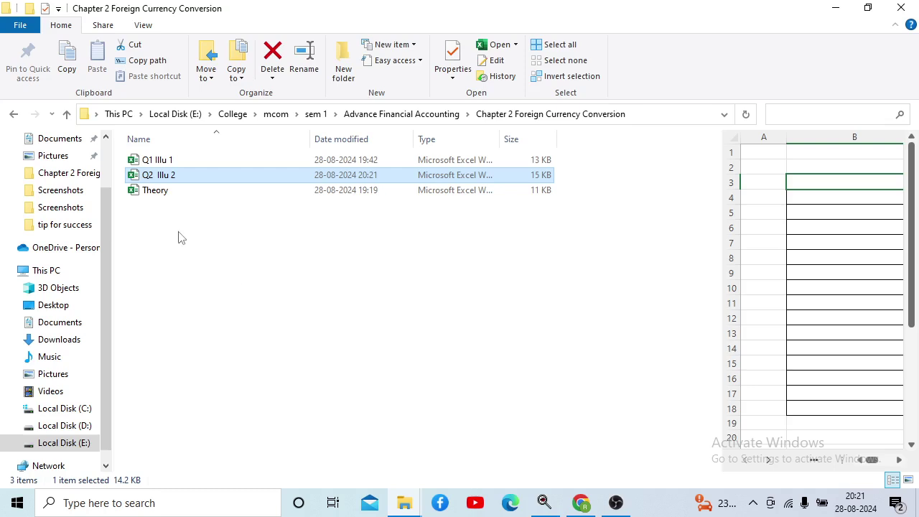
click(157, 191)
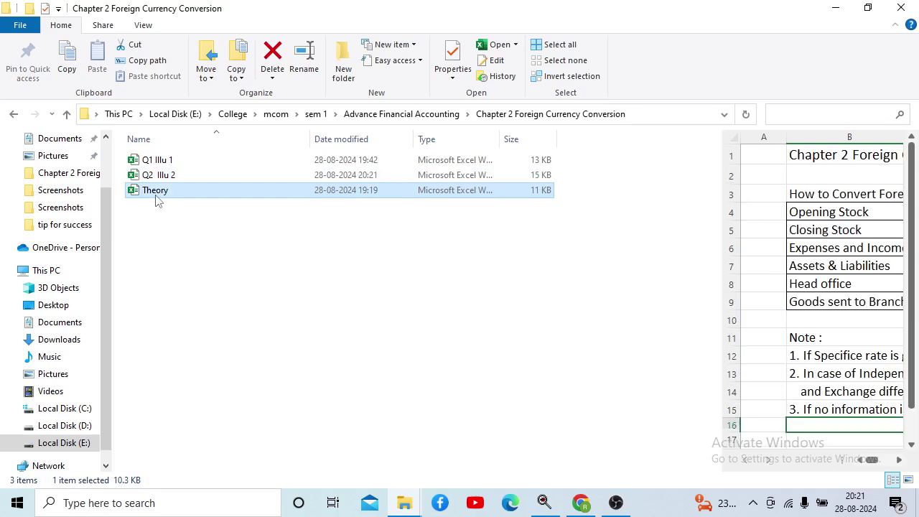
double_click(156, 191)
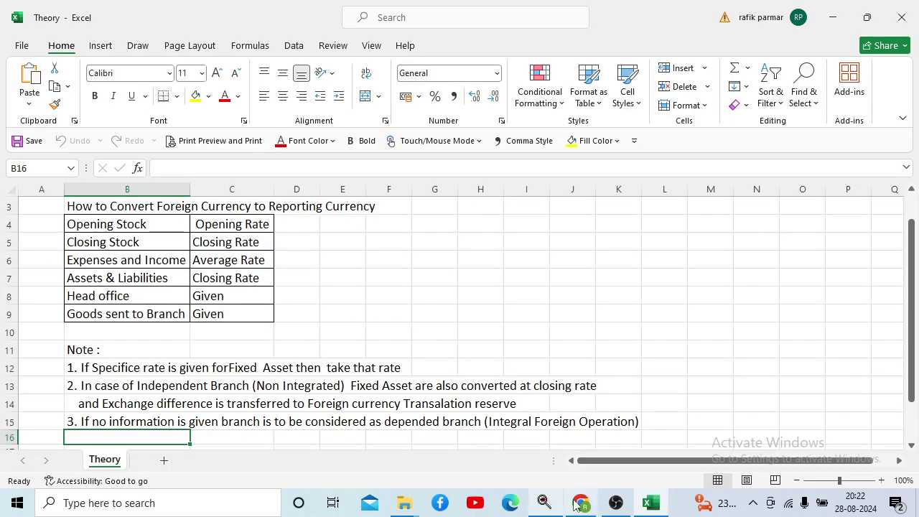
Switch to Google Meet and present the Theory - Excel window to the call.
click(581, 503)
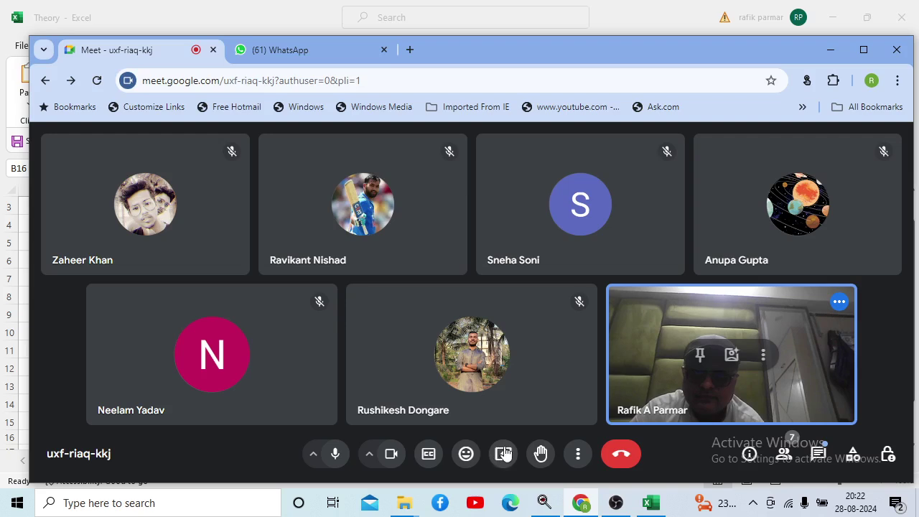
click(503, 454)
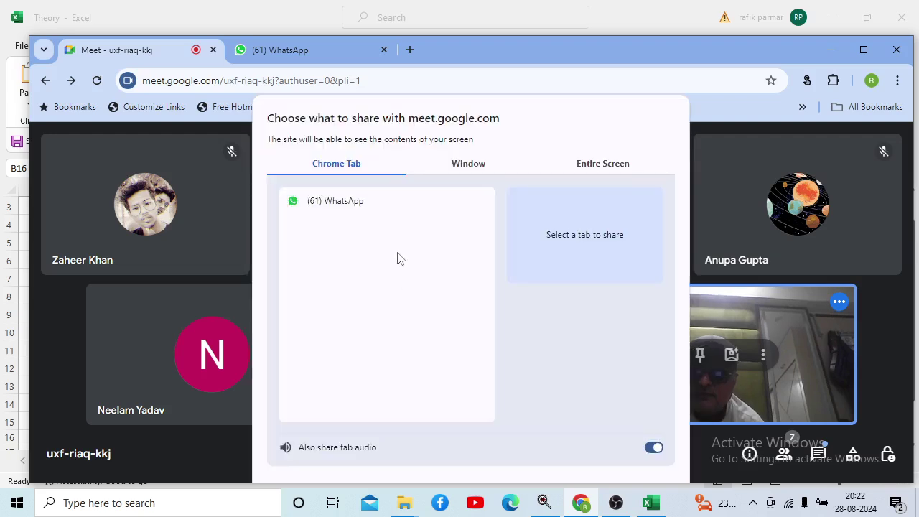
click(469, 163)
click(470, 237)
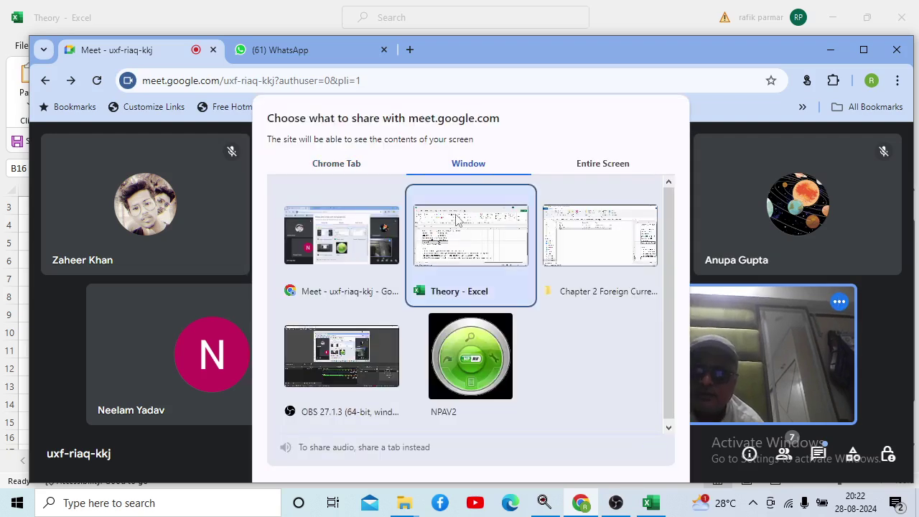
double_click(472, 263)
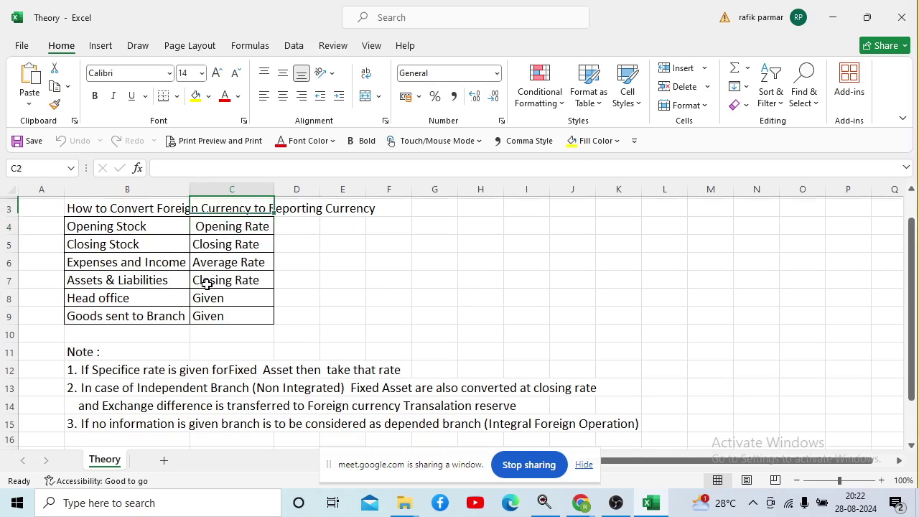
Examine the chapter title in B1 and the heading in B3 on converting foreign currency to reporting currency.
key(Up)
key(Left)
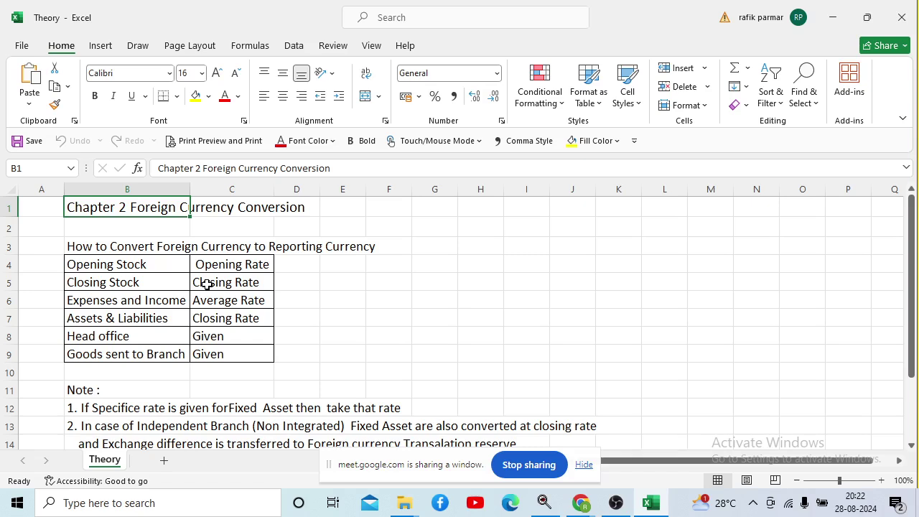
key(Down)
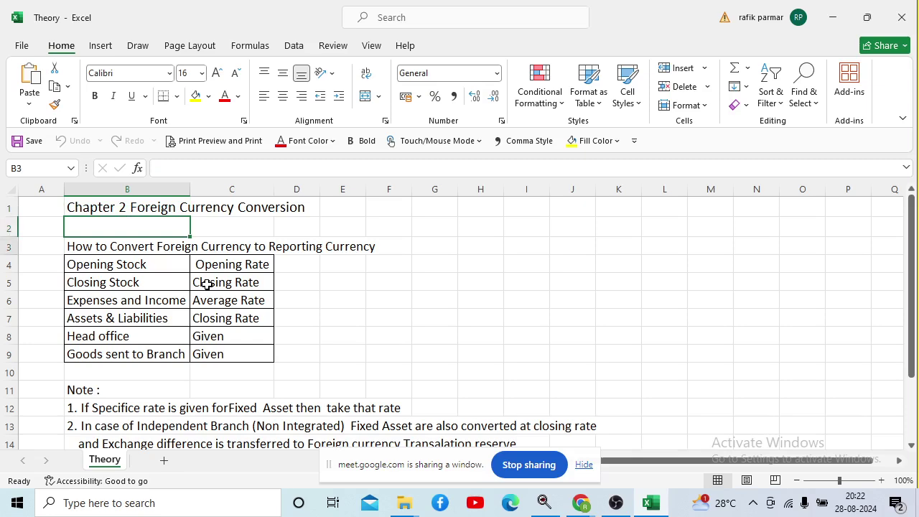
key(Down)
key(Right)
key(Right)
key(Left)
key(Left)
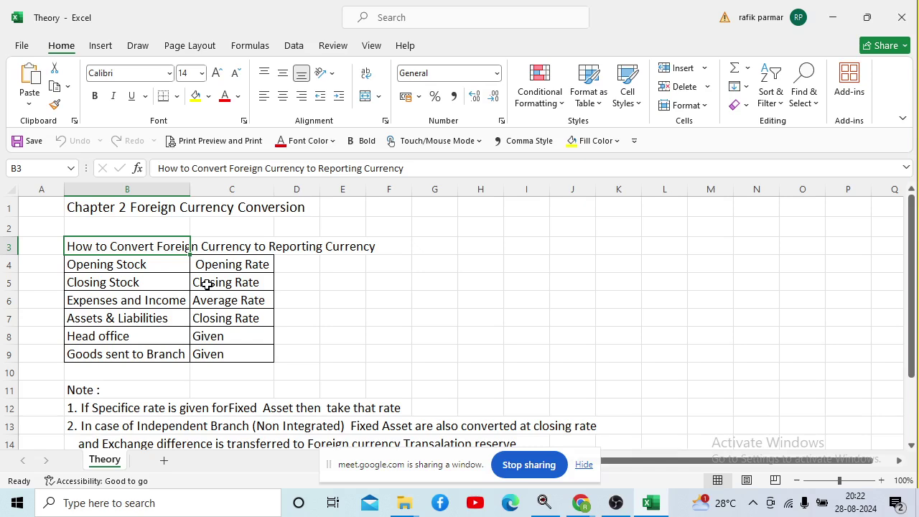
key(Right)
key(Right)
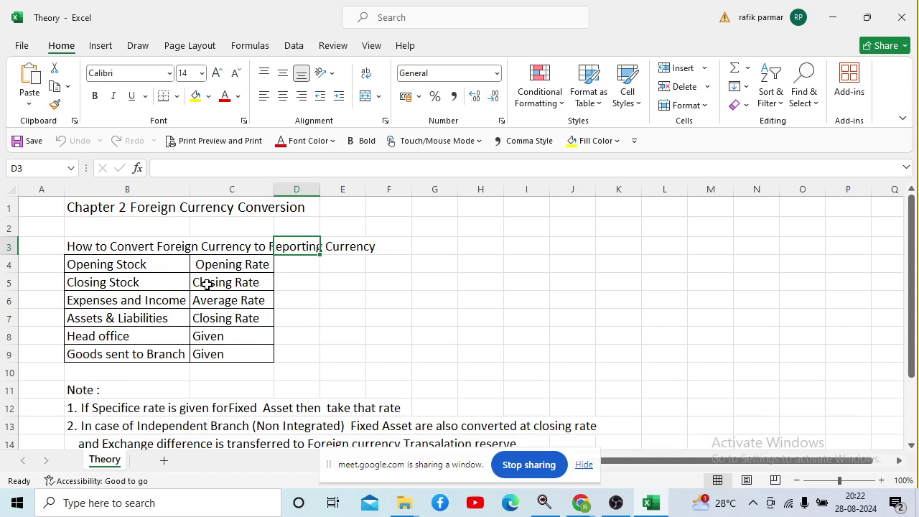
key(Left)
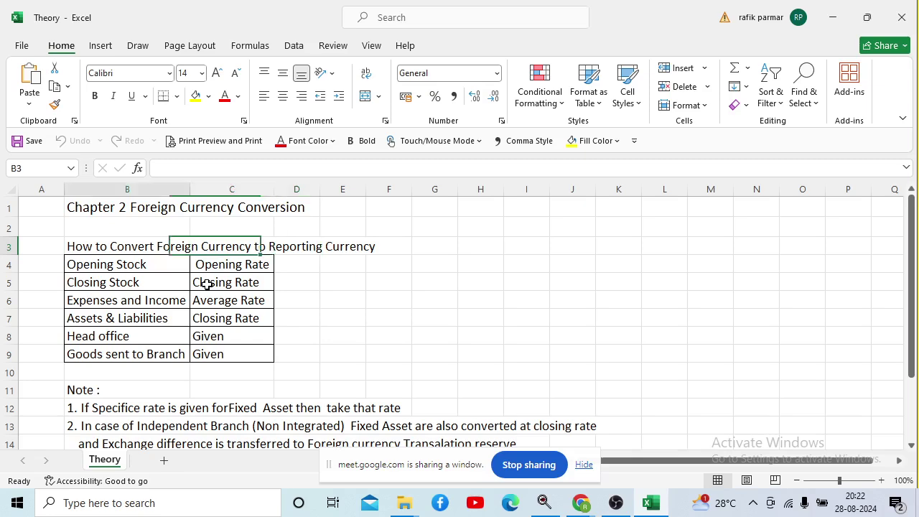
key(Left)
key(Right)
key(Right)
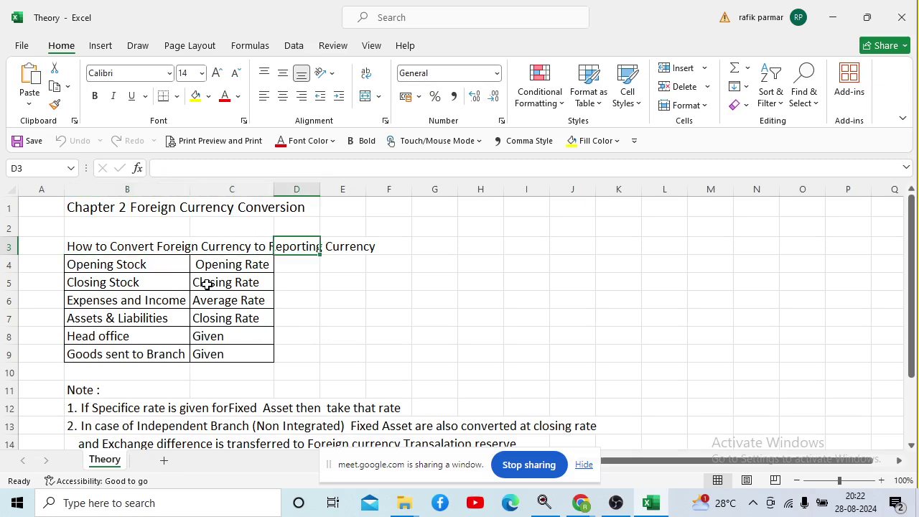
key(Left)
key(Left)
key(Left)
Go through the conversion rates for opening stock, closing stock, and expenses and income in rows 4 to 6.
key(Down)
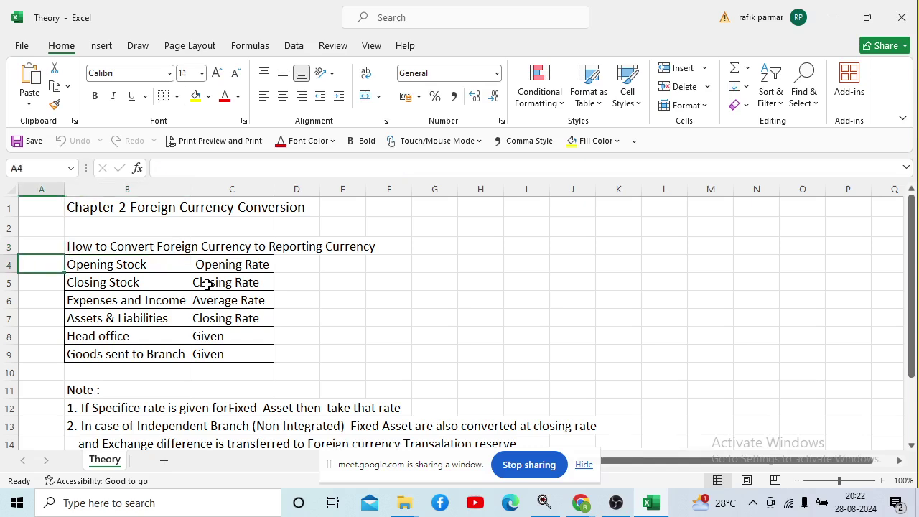
key(Right)
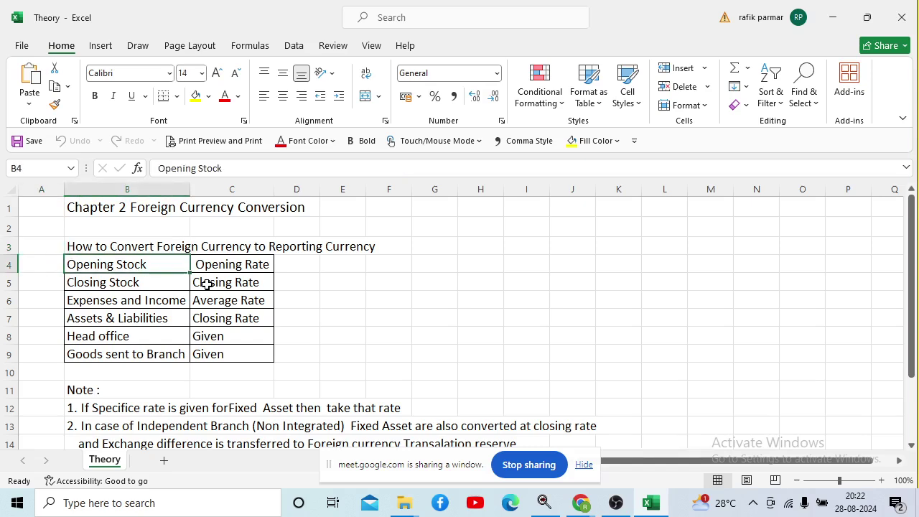
key(Right)
key(Left)
key(Down)
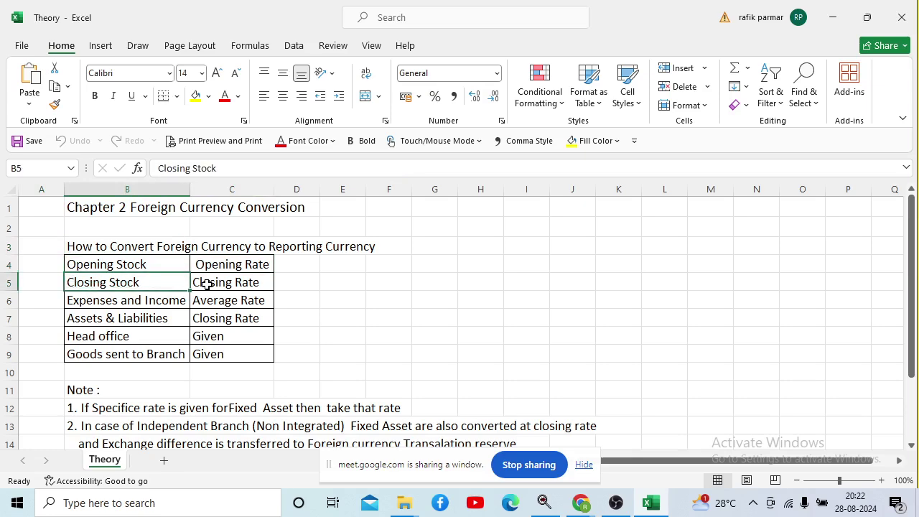
key(Right)
key(Left)
key(Down)
key(Right)
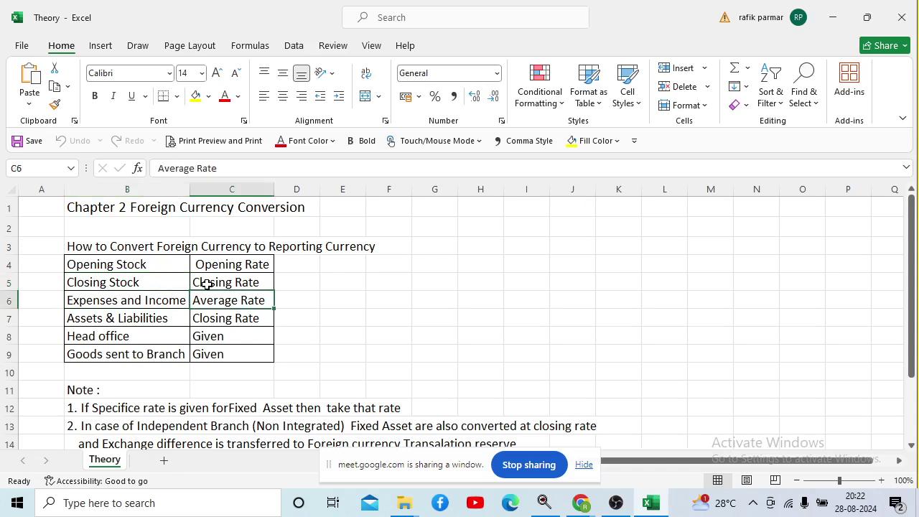
key(Left)
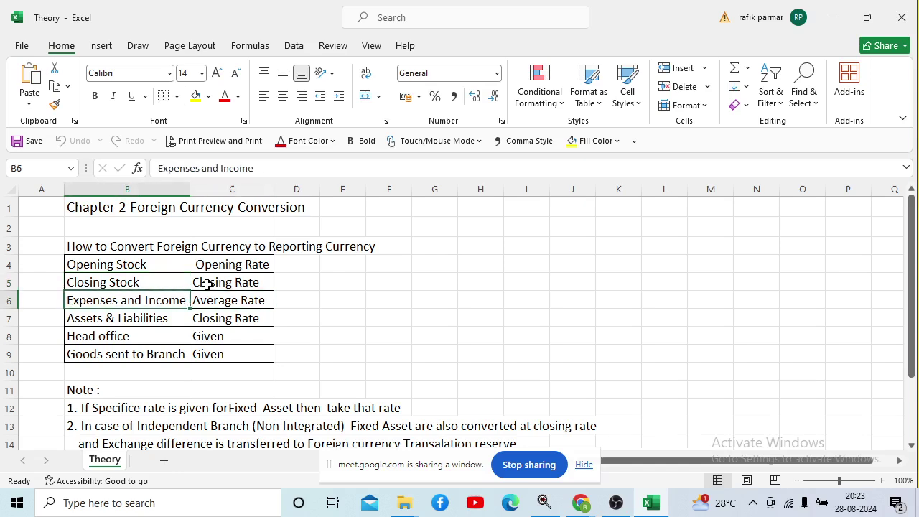
Go through the conversion rates for assets and liabilities, head office, and goods sent to branch in rows 7 to 9.
key(Down)
key(Right)
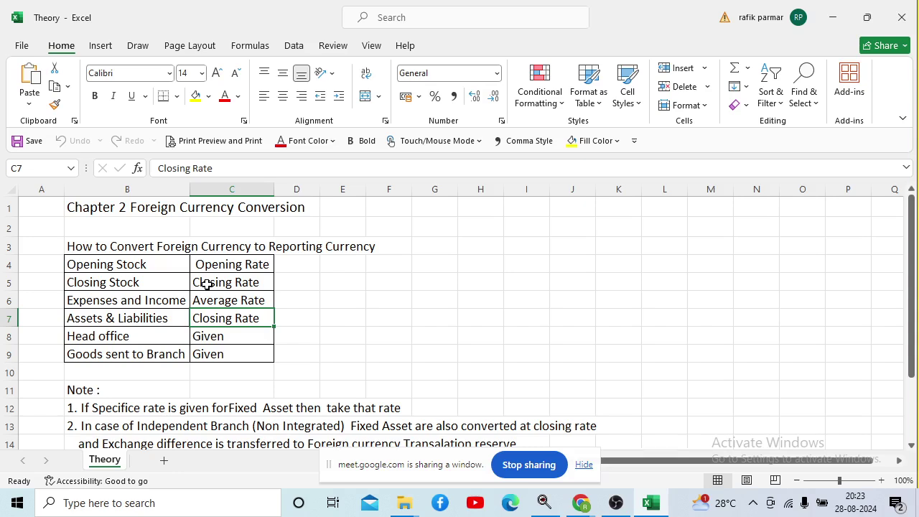
key(Left)
key(Down)
key(Right)
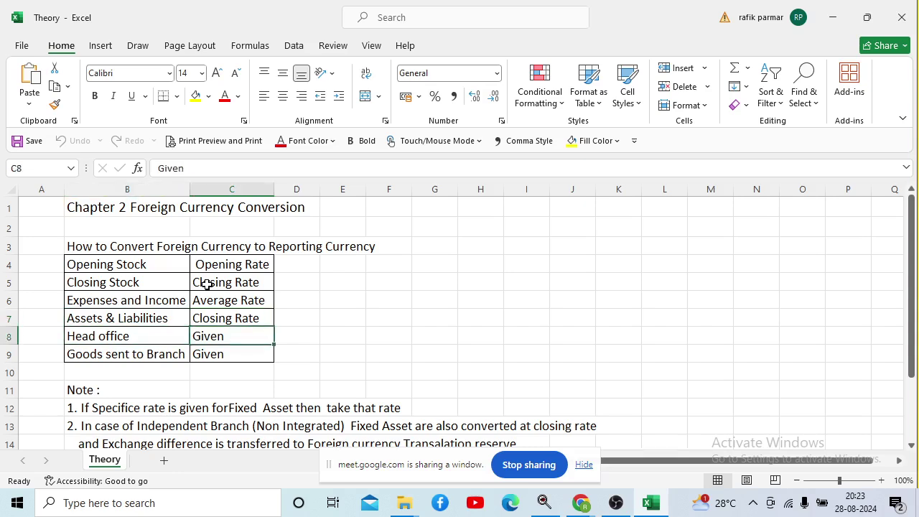
key(Left)
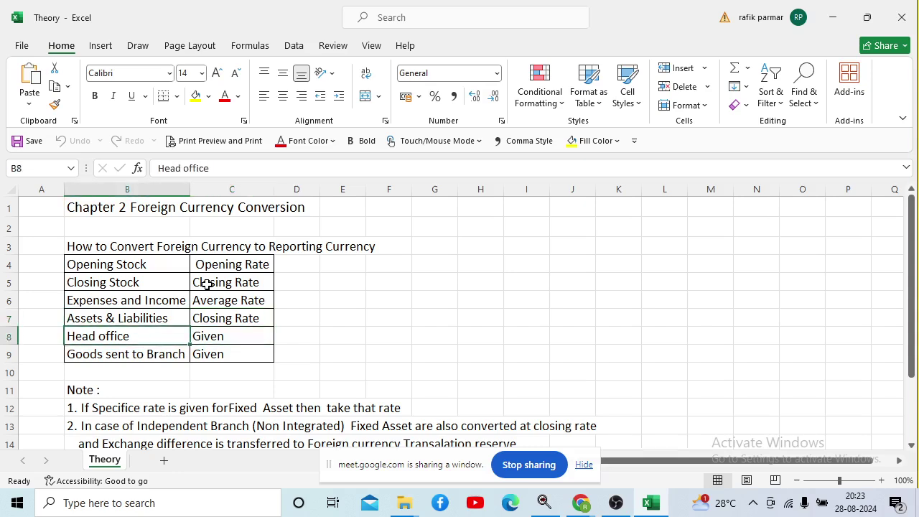
key(Down)
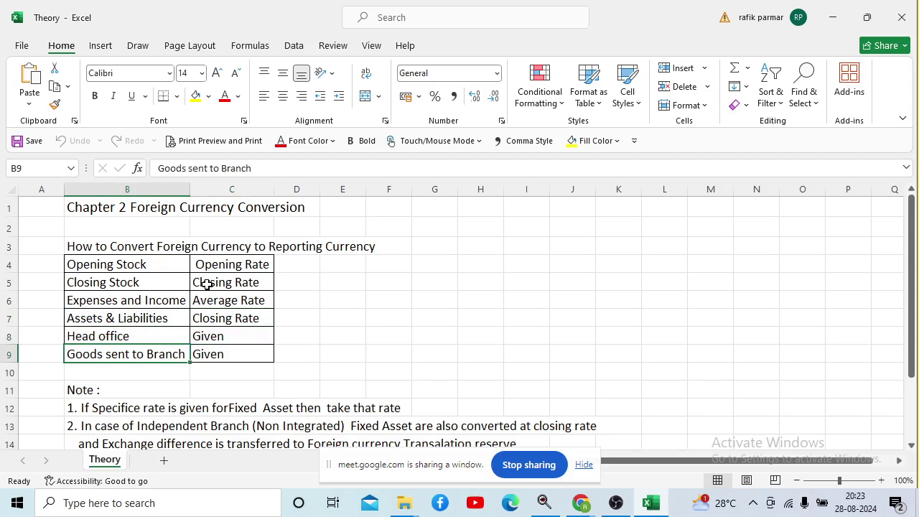
key(Right)
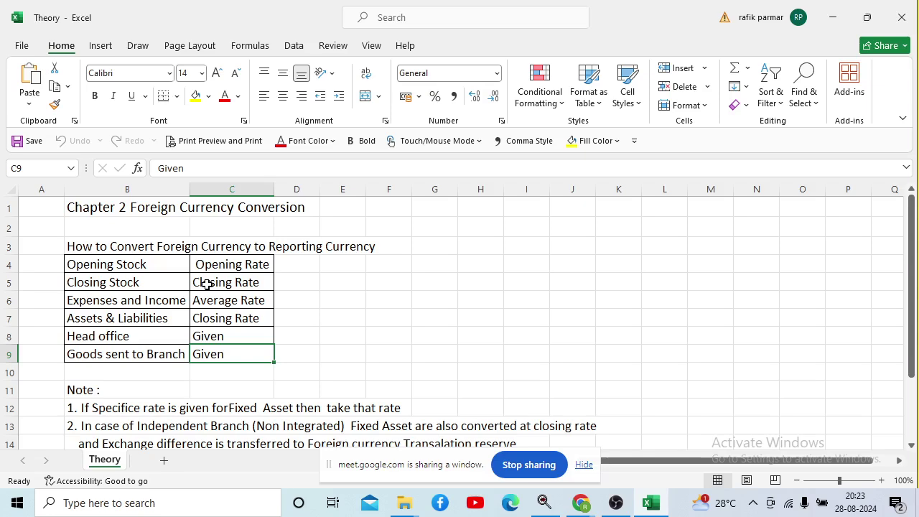
Examine note 1 in row 12 on specific fixed asset rates alongside the Assets & Liabilities rule in row 7.
key(Down)
key(Down)
key(Down)
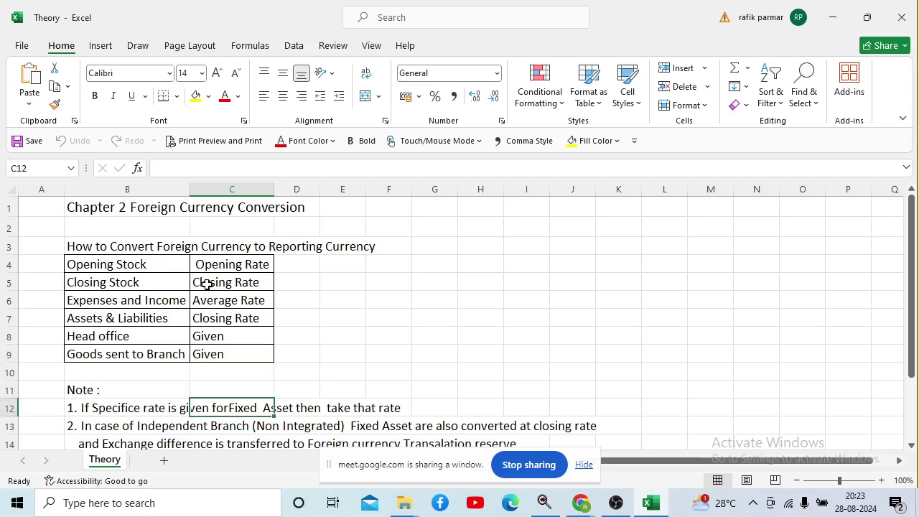
key(Left)
key(Left)
key(Right)
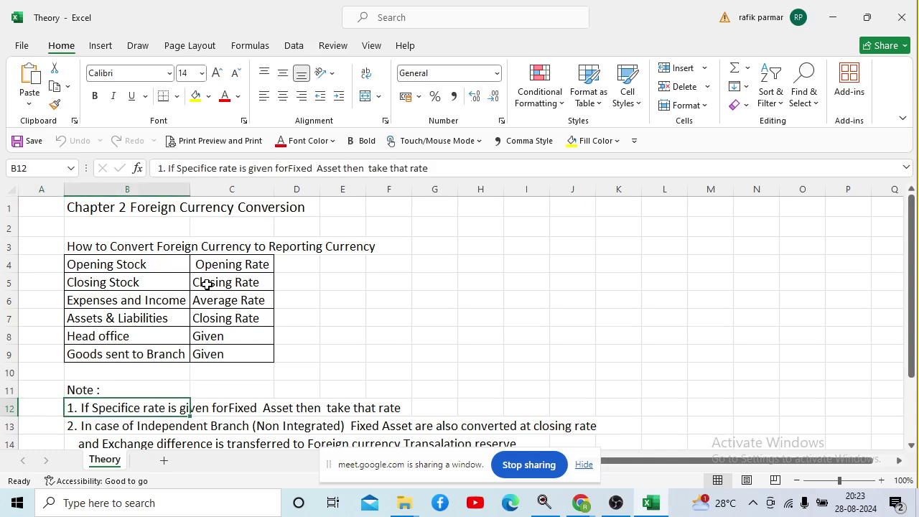
key(Up)
key(Up)
key(Up)
key(Up)
key(Up)
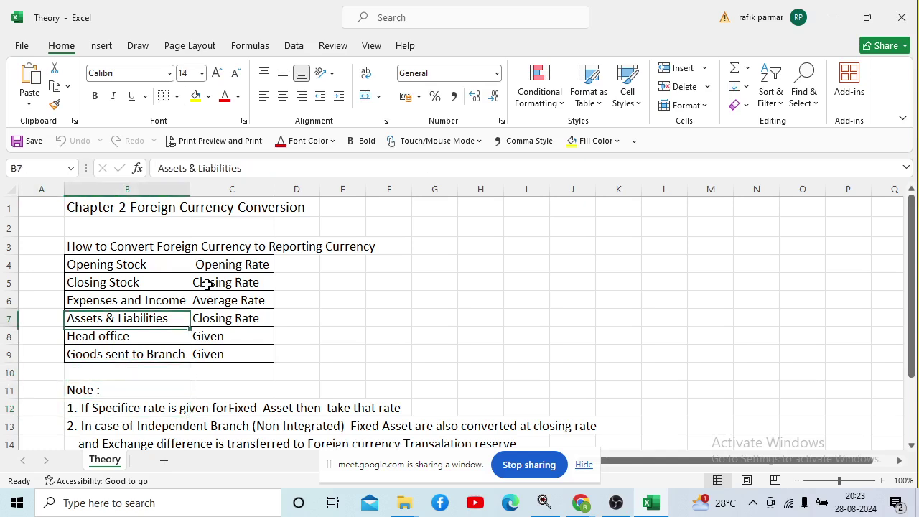
Go through note 2 in row 13 on converting the fixed assets of an independent (non-integrated) branch.
key(Down)
key(Down)
key(Down)
key(Down)
key(Down)
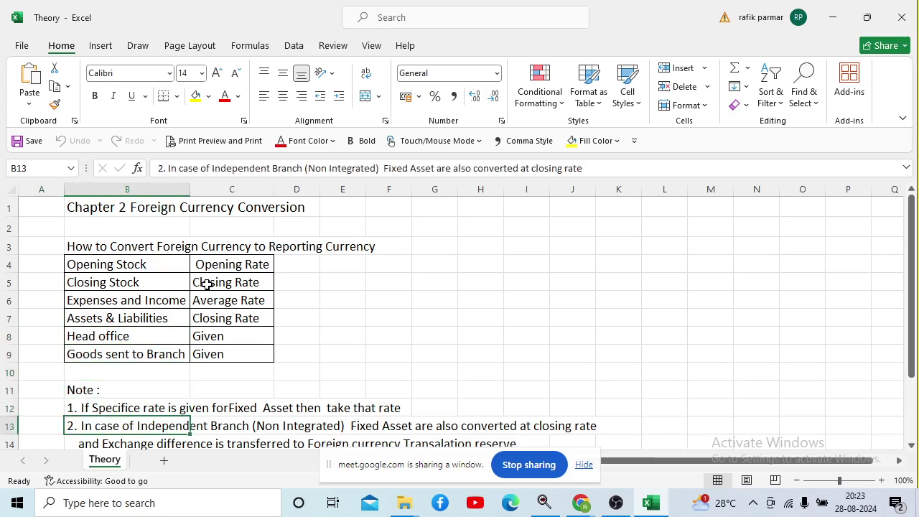
key(Down)
key(Down)
key(Up)
key(Up)
key(Right)
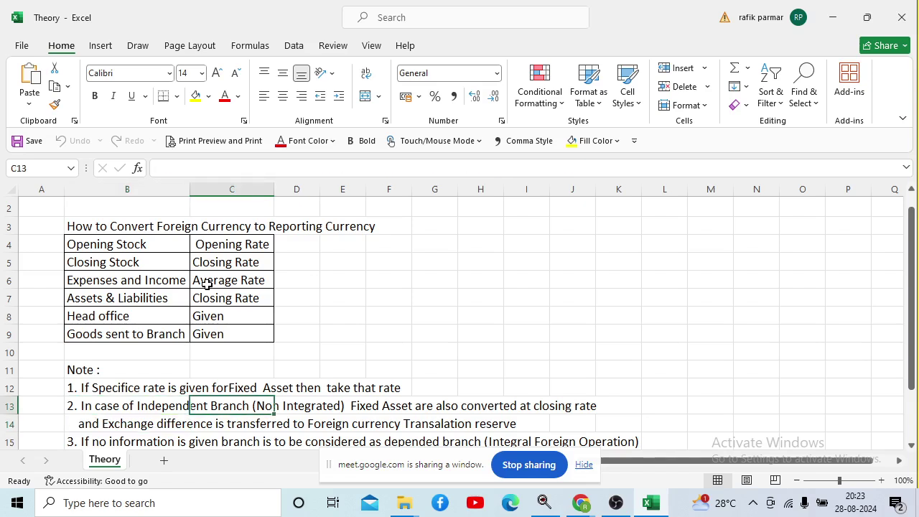
key(Right)
key(Right)
key(Right)
key(Right)
key(Right)
key(Right)
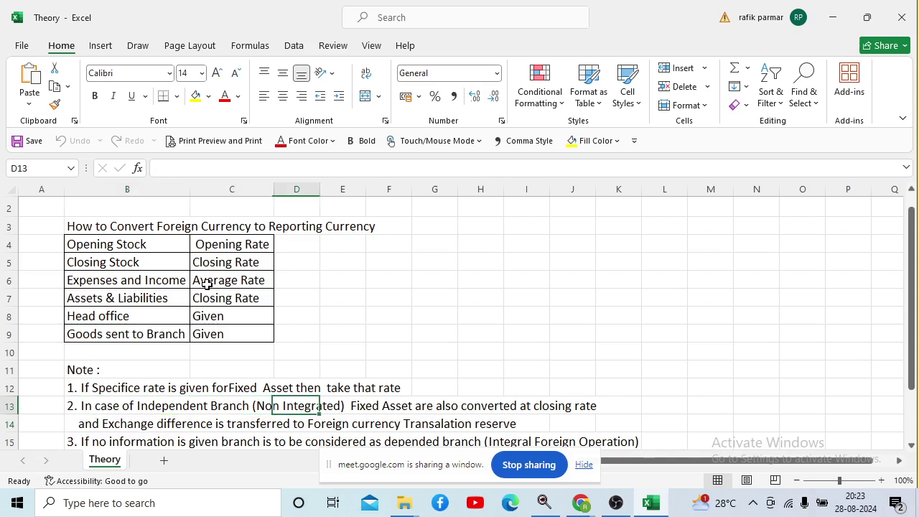
key(Left)
key(Left)
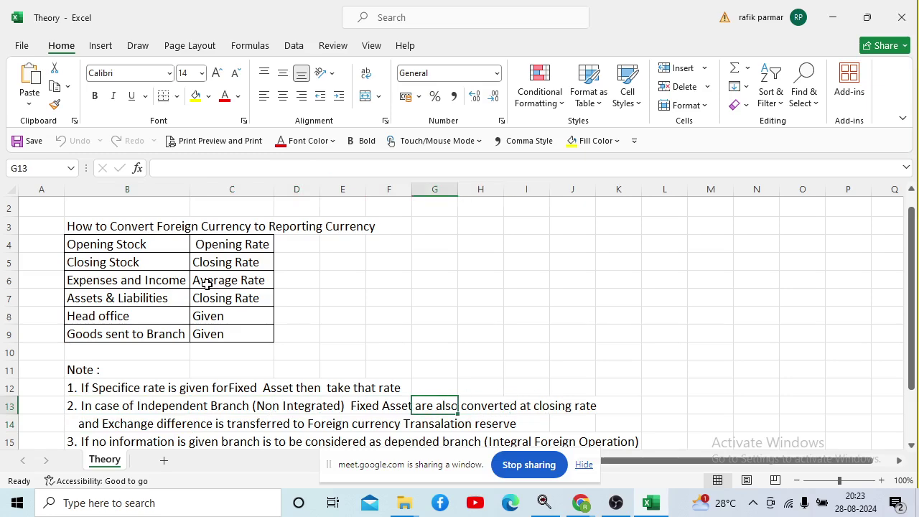
Read through row 14 on where the exchange difference of an independent branch is transferred.
key(Left)
key(Left)
key(Left)
key(Left)
key(Left)
key(Down)
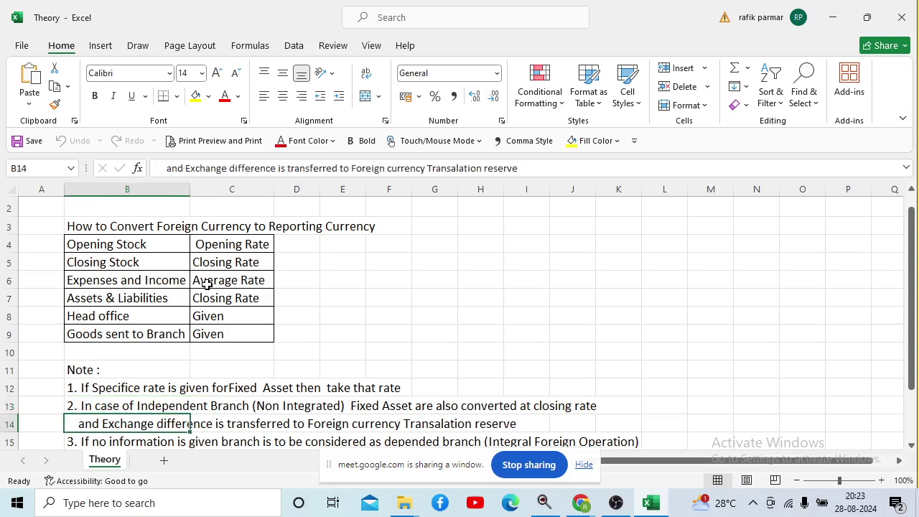
key(Right)
key(Right)
key(Right)
key(Right)
key(Right)
key(Right)
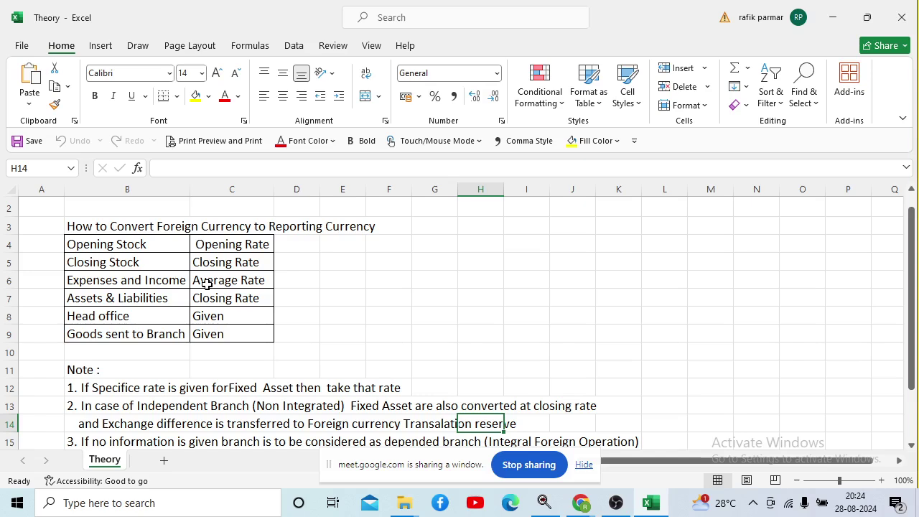
Review the independent branch fixed asset rule in row 13 again, from the branch type to its conversion rate.
key(Up)
key(Left)
key(Left)
key(Right)
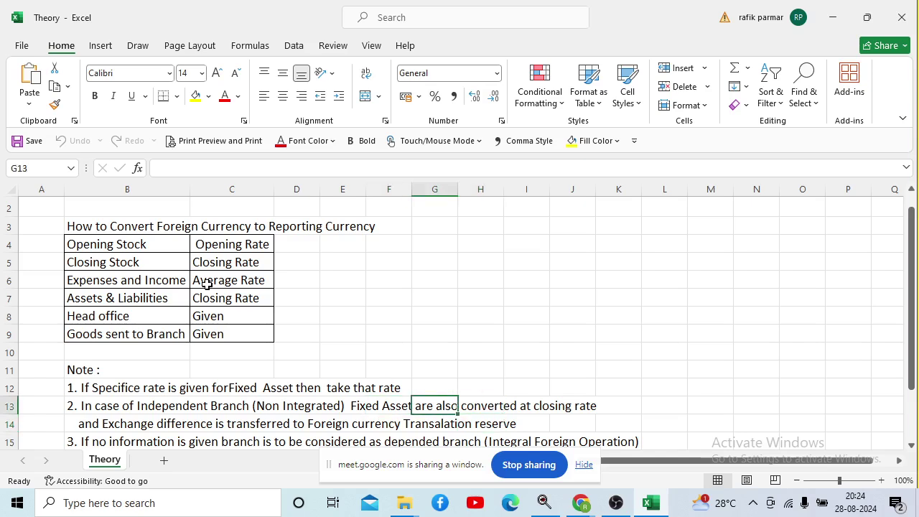
key(Left)
key(Left)
key(Left)
key(Left)
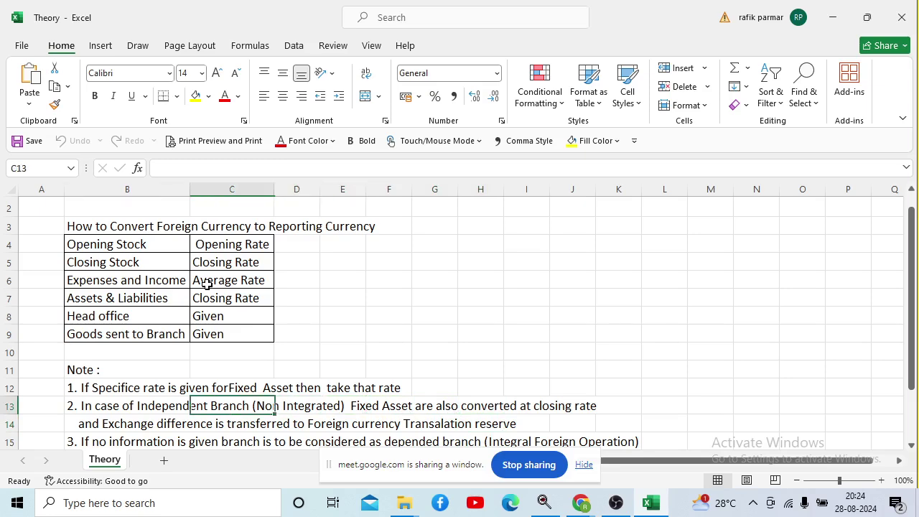
key(Left)
key(Right)
key(Right)
key(Right)
key(Right)
key(Right)
key(Right)
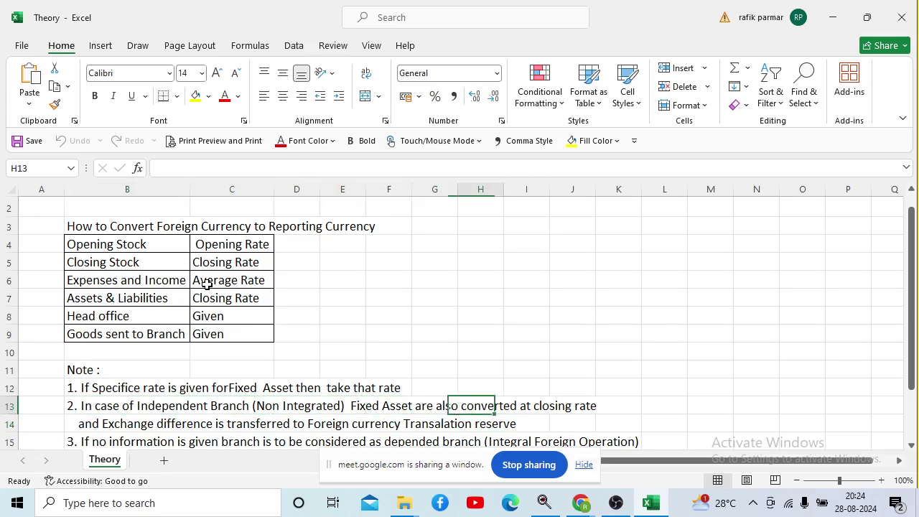
key(Right)
key(Left)
key(Left)
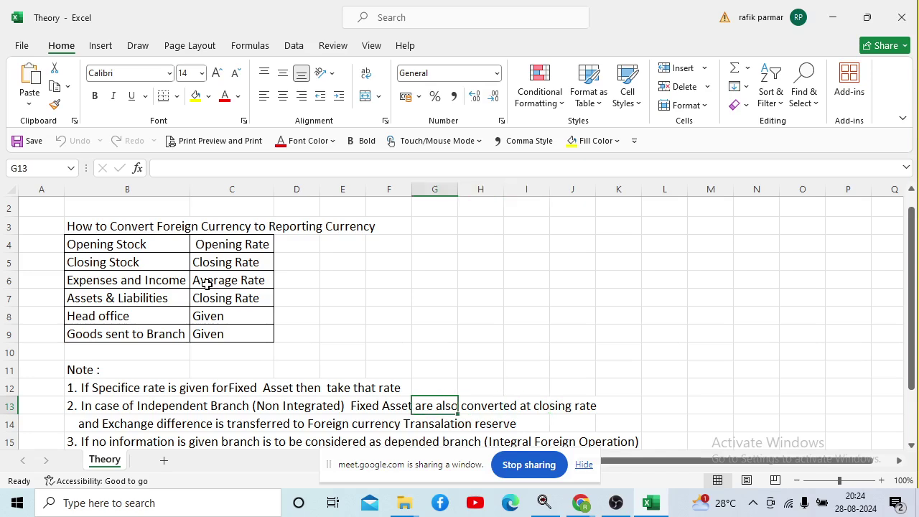
Review note 1 in row 12 again on which rate applies when a specific fixed asset rate is given.
key(Left)
key(Up)
key(Left)
key(Left)
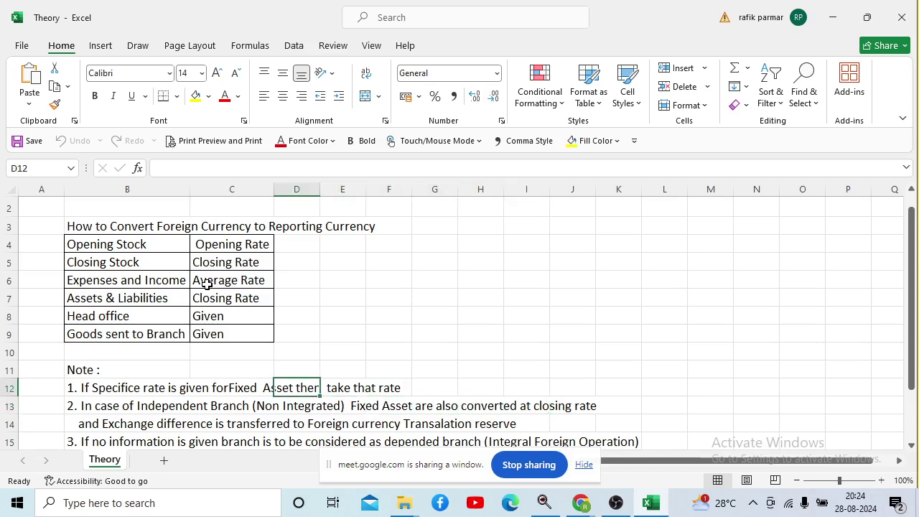
key(Left)
key(Left)
key(Right)
key(Right)
key(Right)
key(Right)
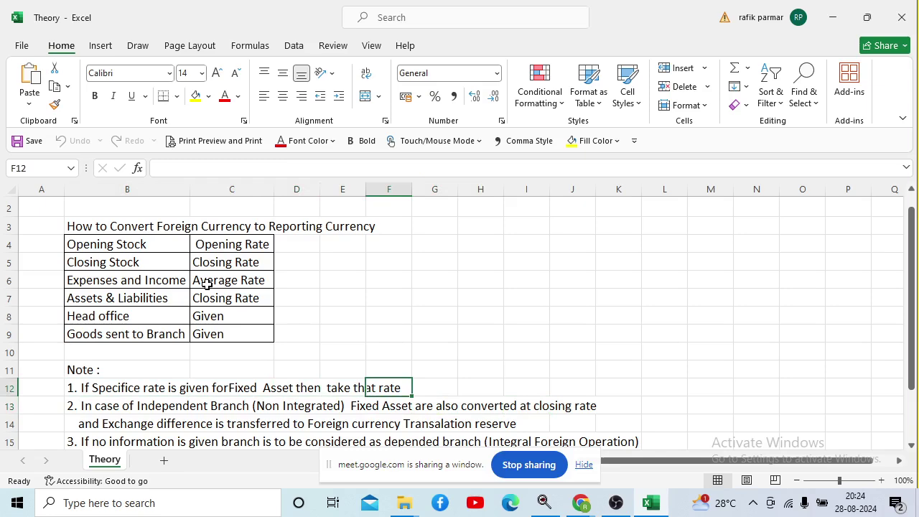
Stop sharing the Theory workbook window and switch back to the Google Meet call in Chrome.
click(522, 467)
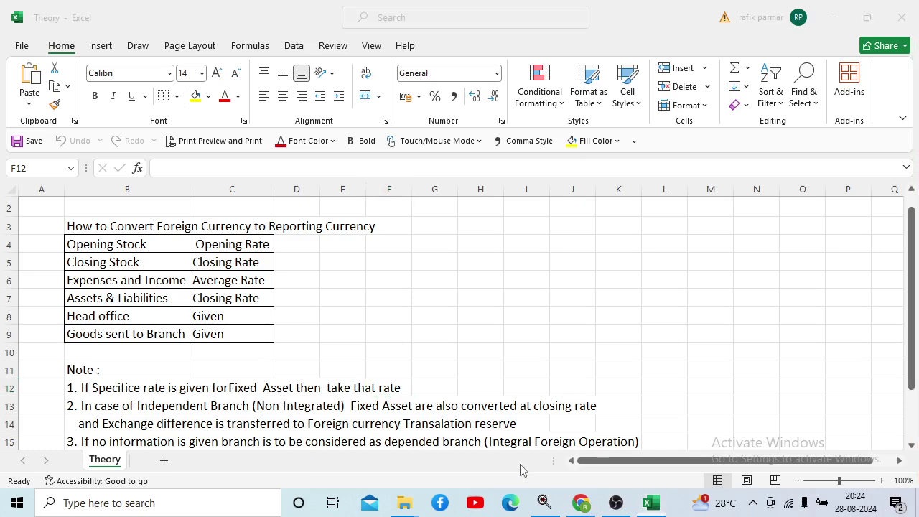
click(581, 503)
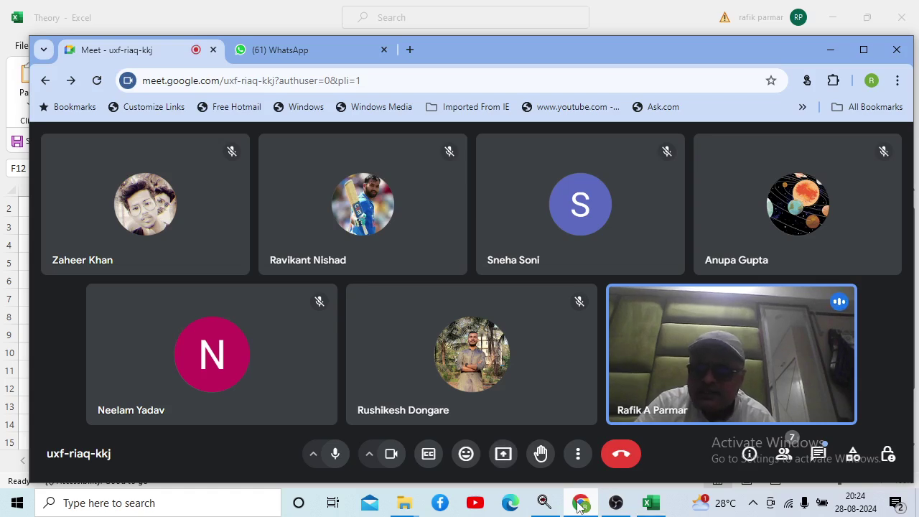